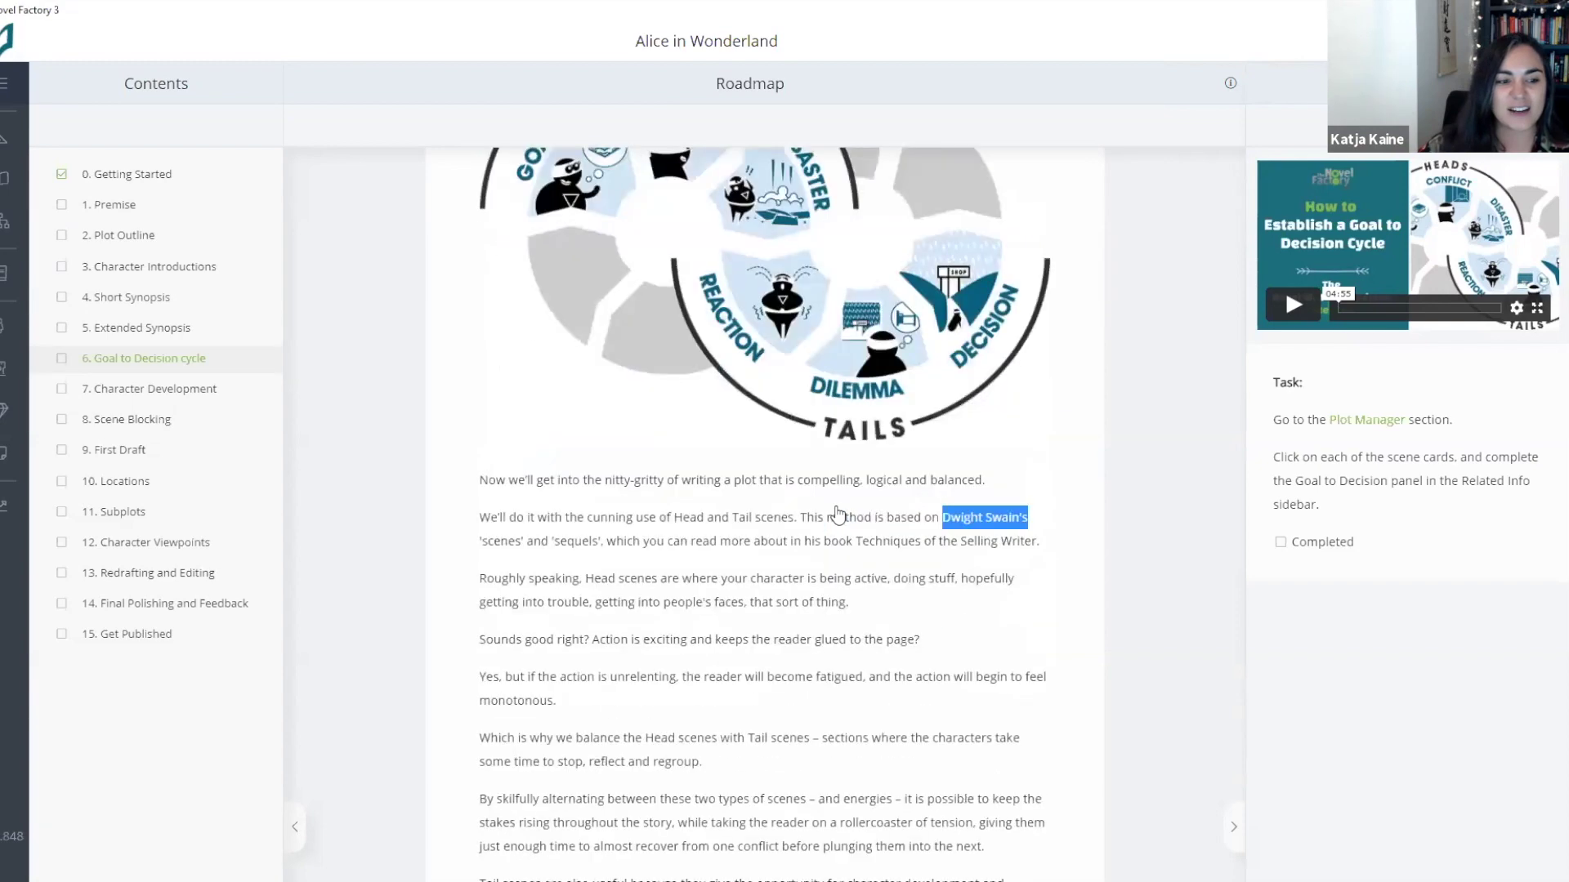
Step: Look through the Roadmap's Goal to Decision Cycle article, including the Reaction and Dilemma parts of Tail scenes
{"action": "scroll", "coordinate": [837, 513], "scroll_direction": "down", "scroll_amount": 9}
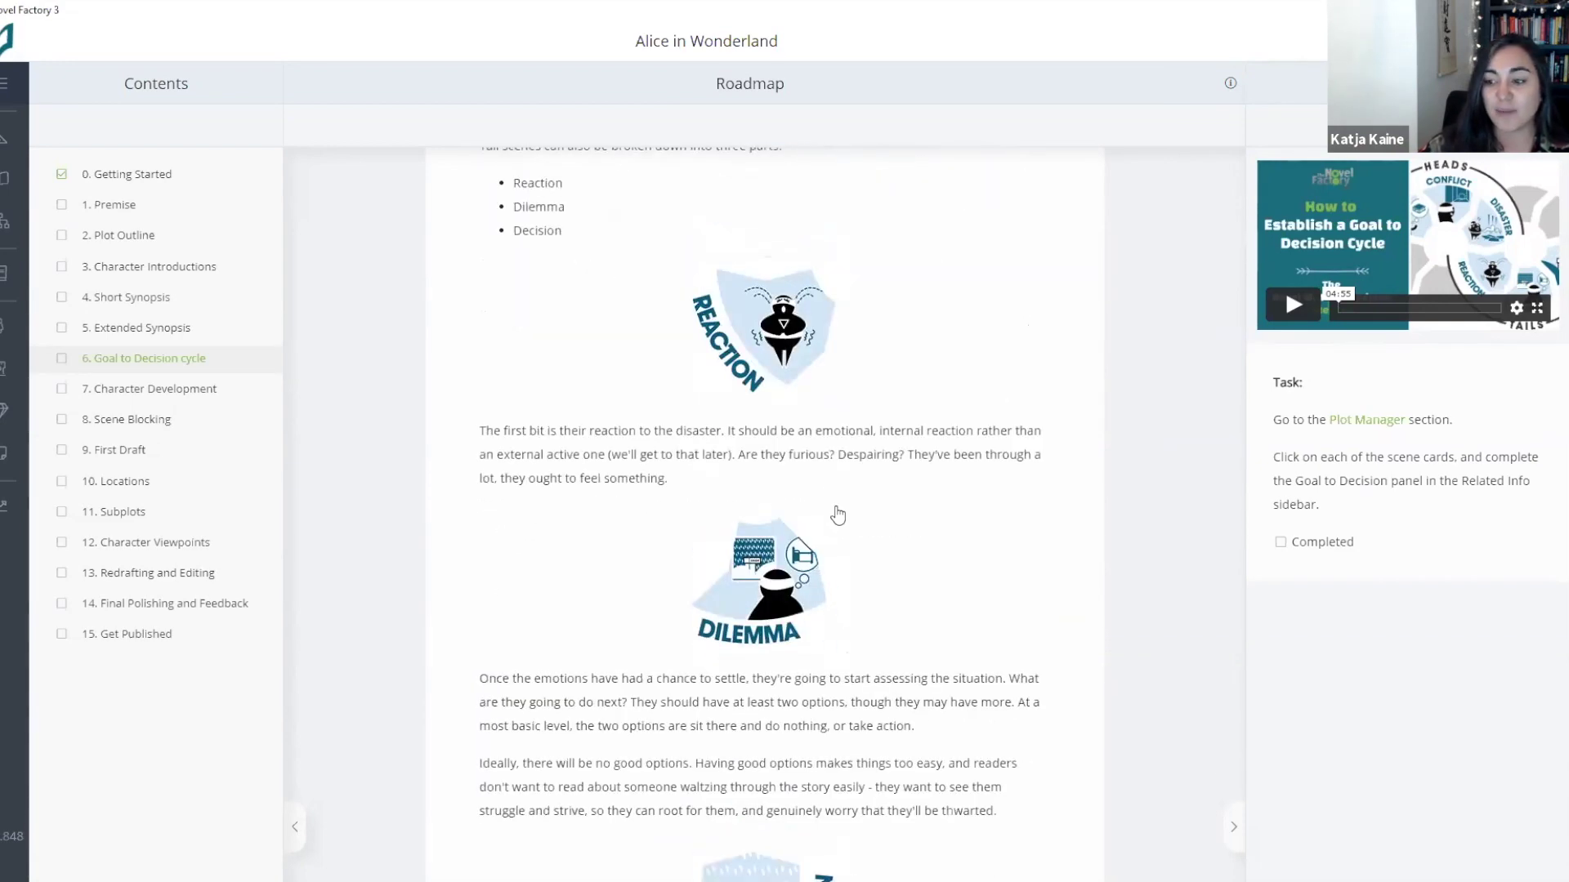
{"action": "scroll", "coordinate": [838, 513], "scroll_direction": "up", "scroll_amount": 20}
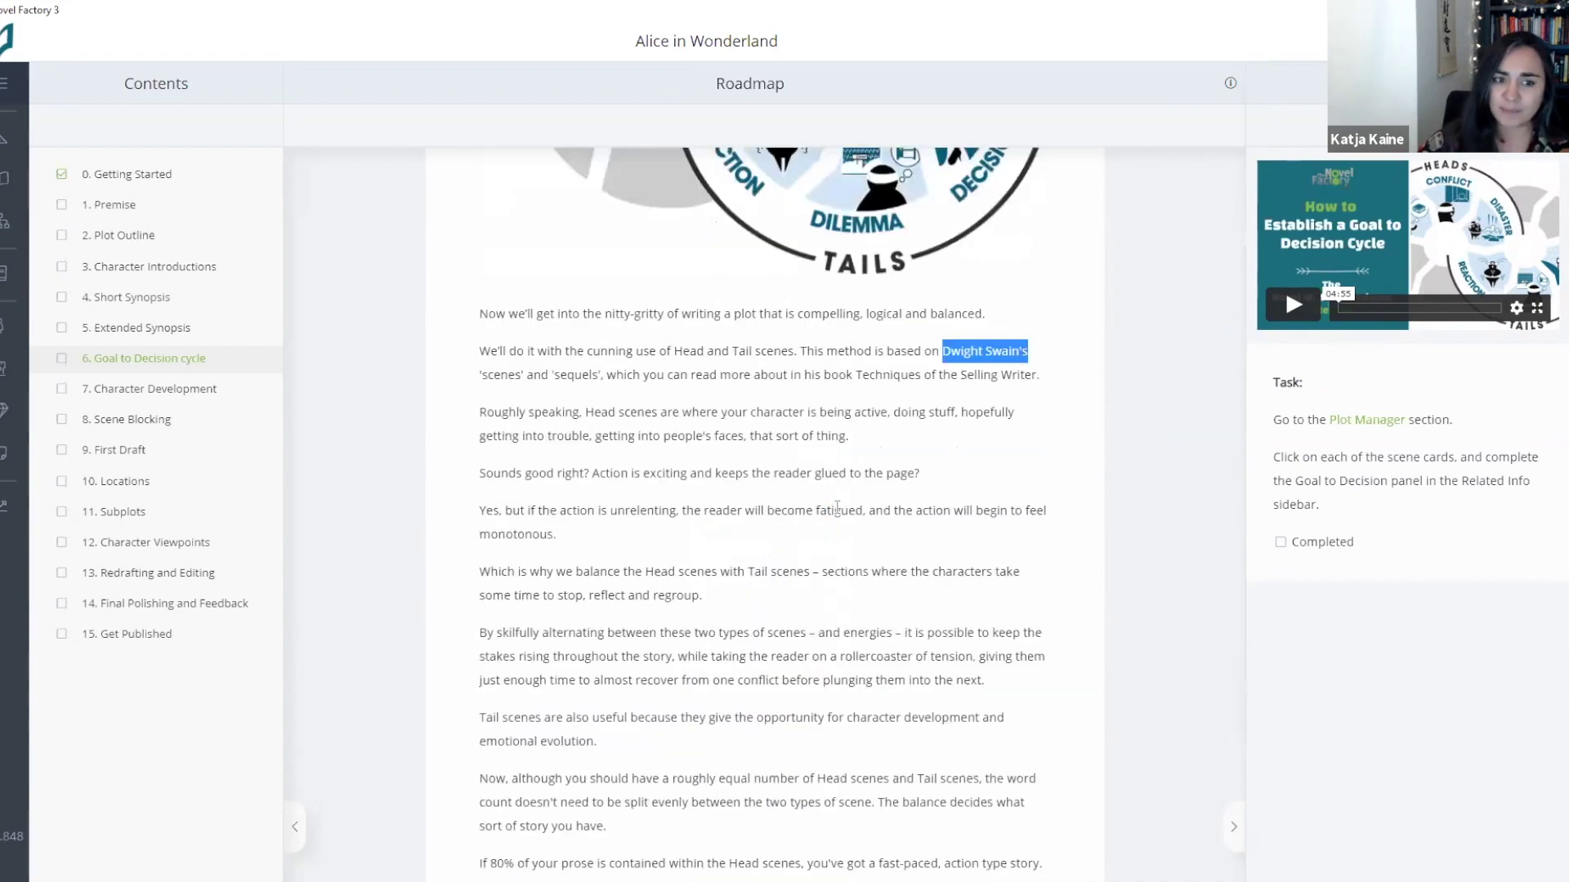
{"action": "scroll", "coordinate": [837, 507], "scroll_direction": "up", "scroll_amount": 7}
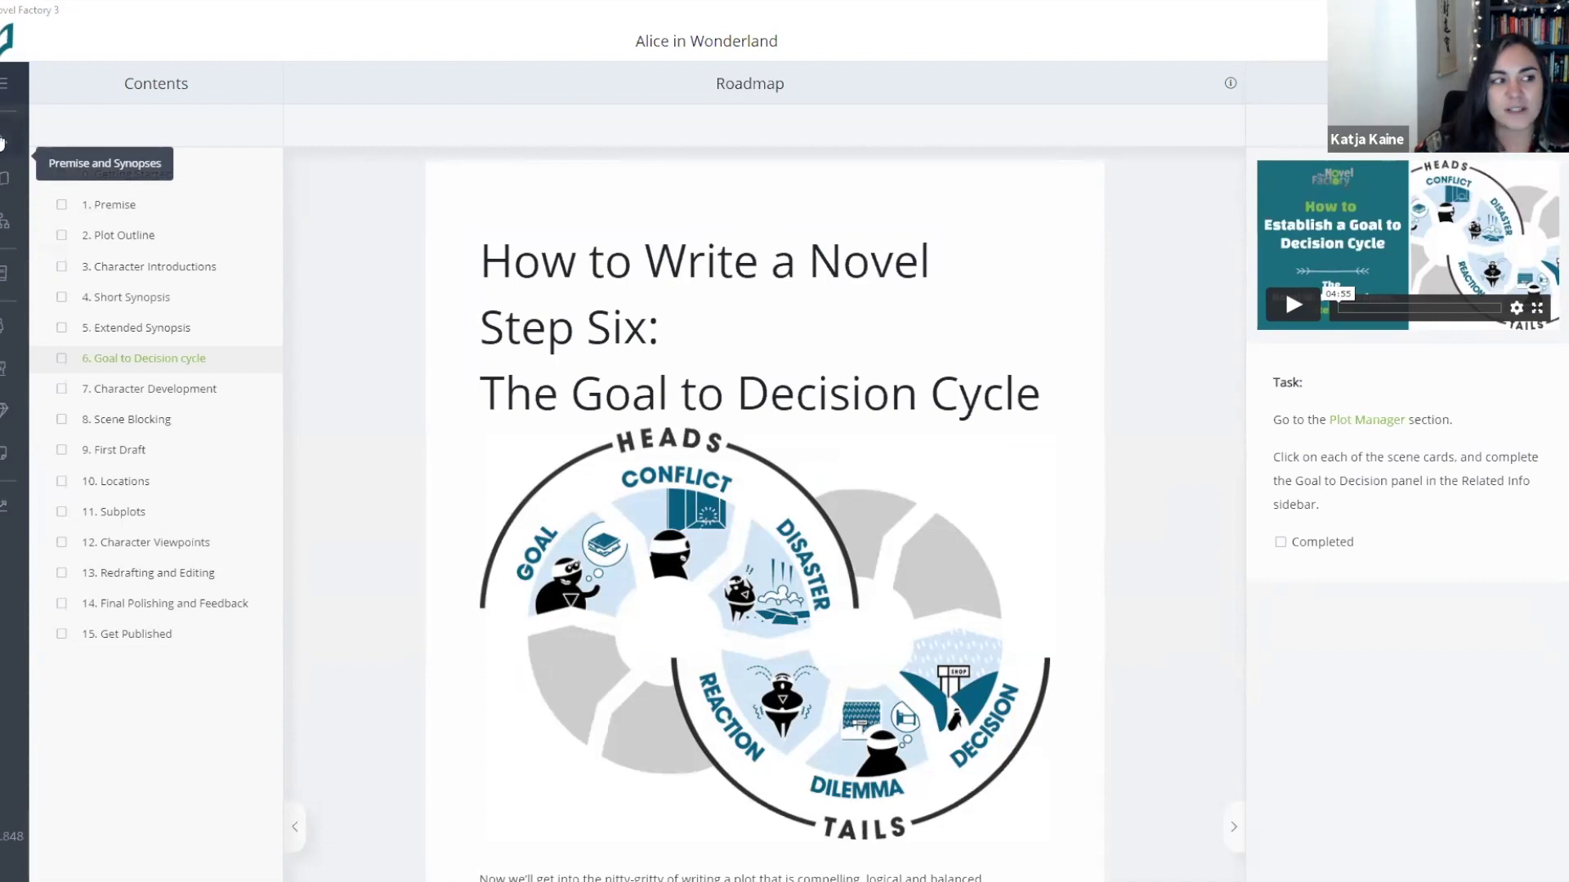
Step: In Premise and Synopses, save a short synopsis of Alice chasing the white rabbit, meeting strange creatures and the Queen, and waking believing it was a dream
{"action": "left_click", "coordinate": [2, 143]}
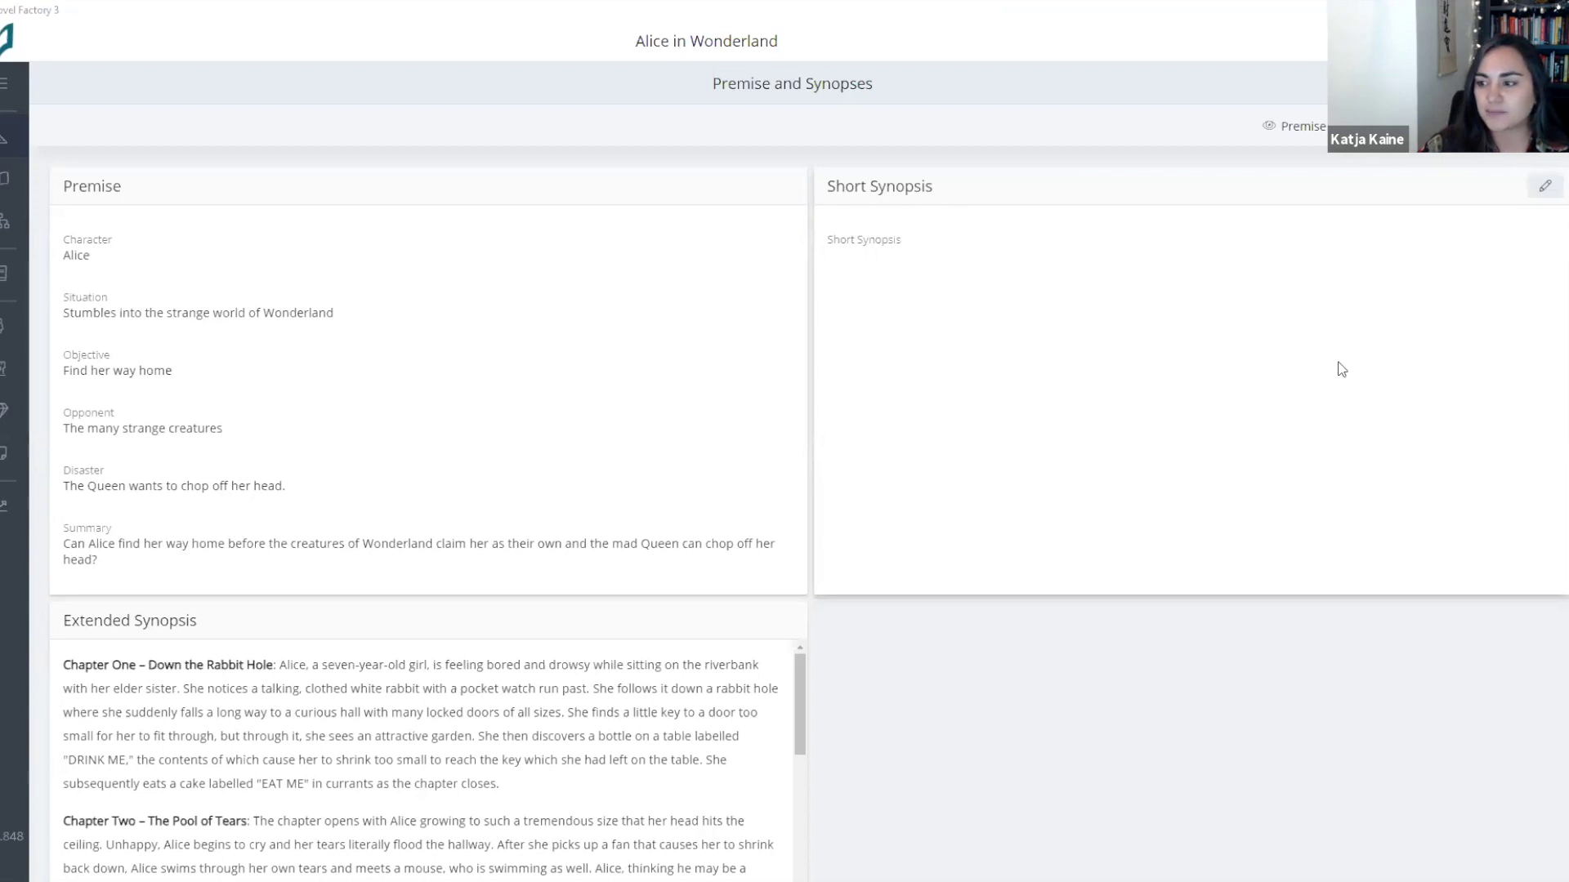
{"action": "left_click", "coordinate": [1545, 191]}
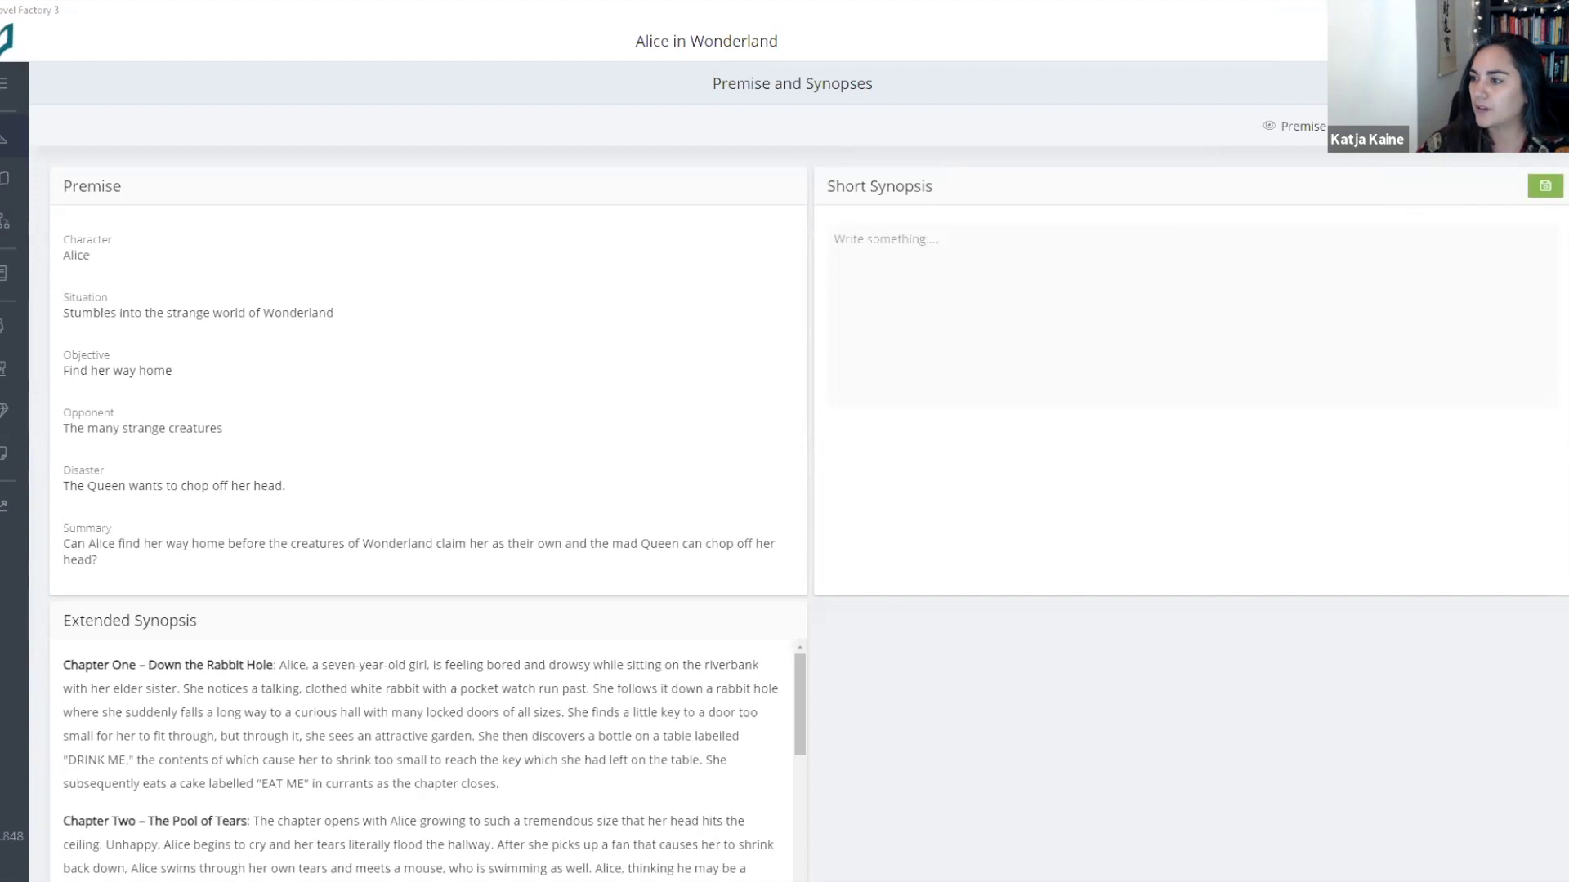
{"action": "left_click", "coordinate": [967, 273]}
{"action": "type", "text": "Alice is bored when she sees a white rabbit and falls down a rabbit hole chasing him. She encounters lots of strange creatures and challenges in this new world. Some are helpful, some are dangerous and some are indifferent. She meets the Queen of Wonderland, who doesn't want to help her, and threatens to chop off her head. In the end she wakes up back in her world, believing it was all a dream."}
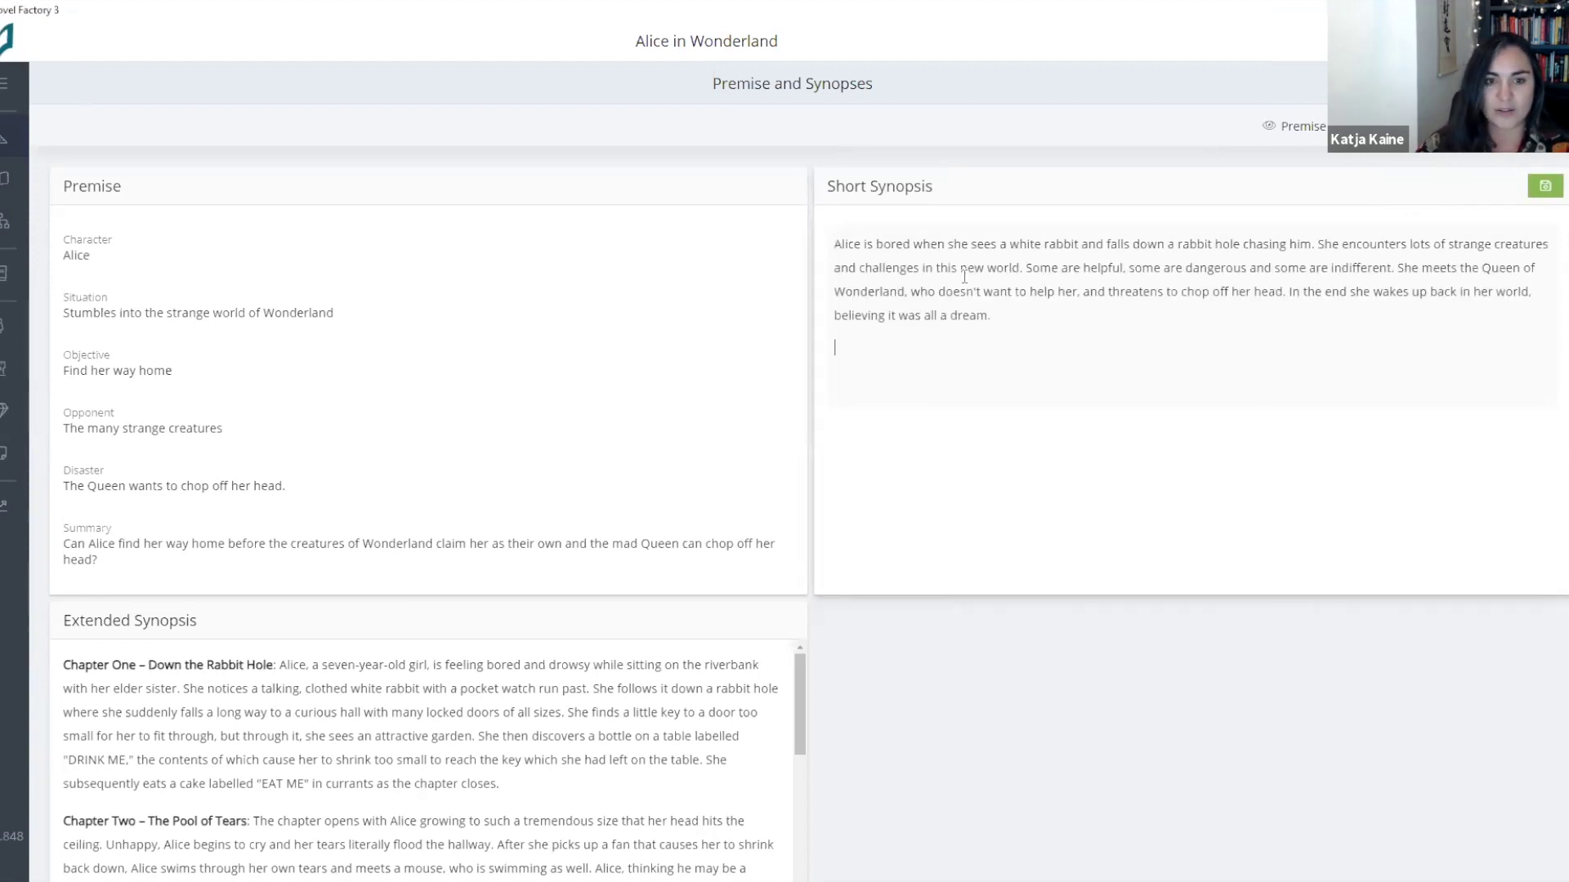
{"action": "left_click", "coordinate": [1545, 186]}
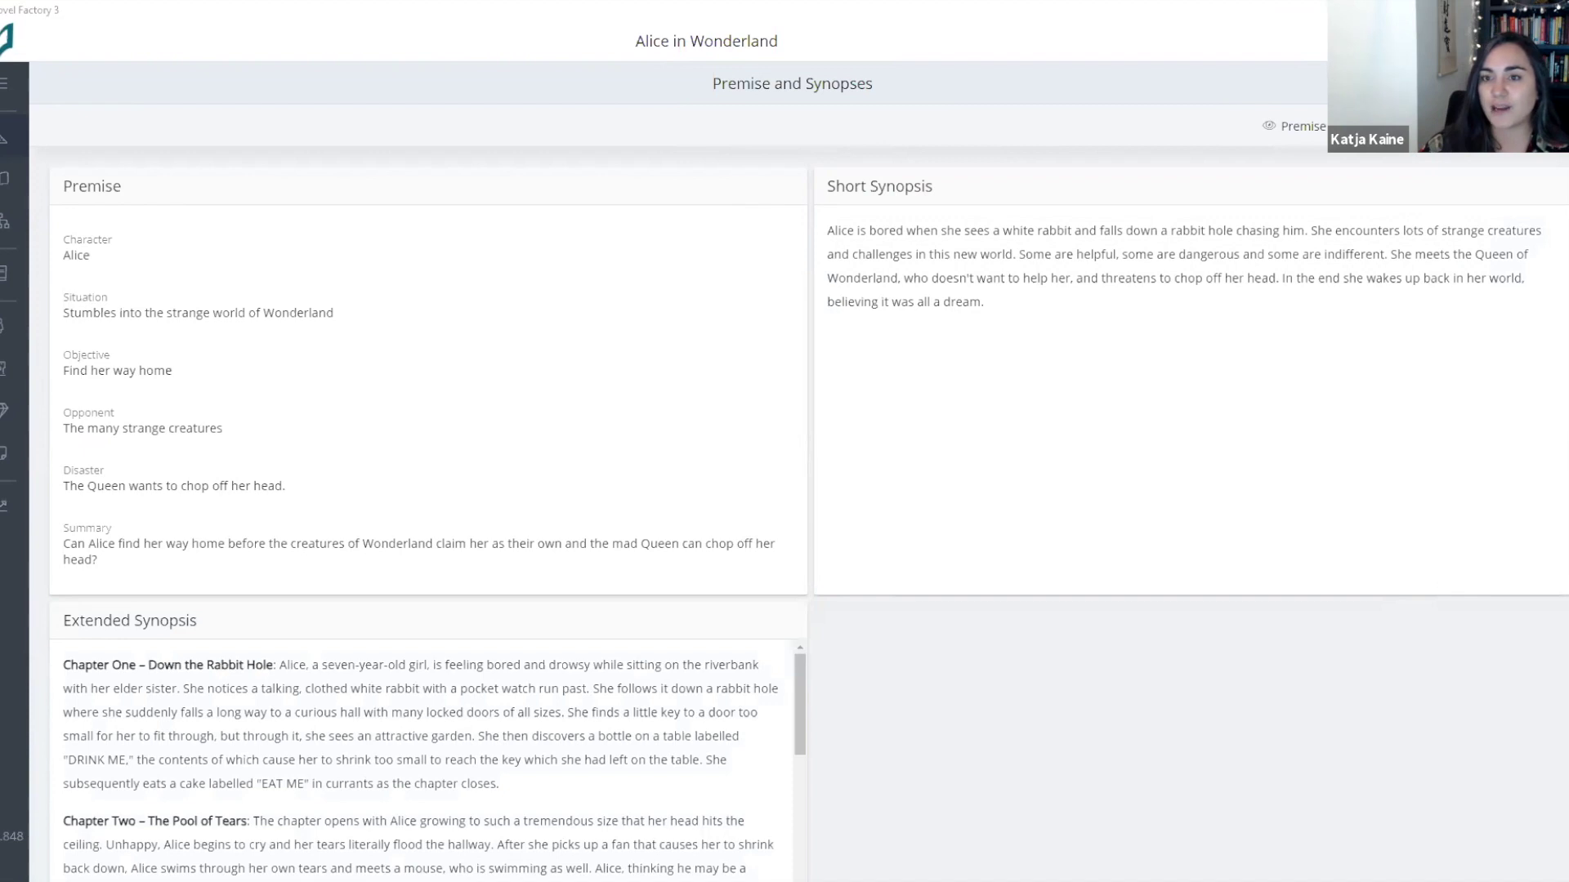
Step: Check the help information for the Premise and Synopses section and close it
{"action": "left_click", "coordinate": [1567, 84]}
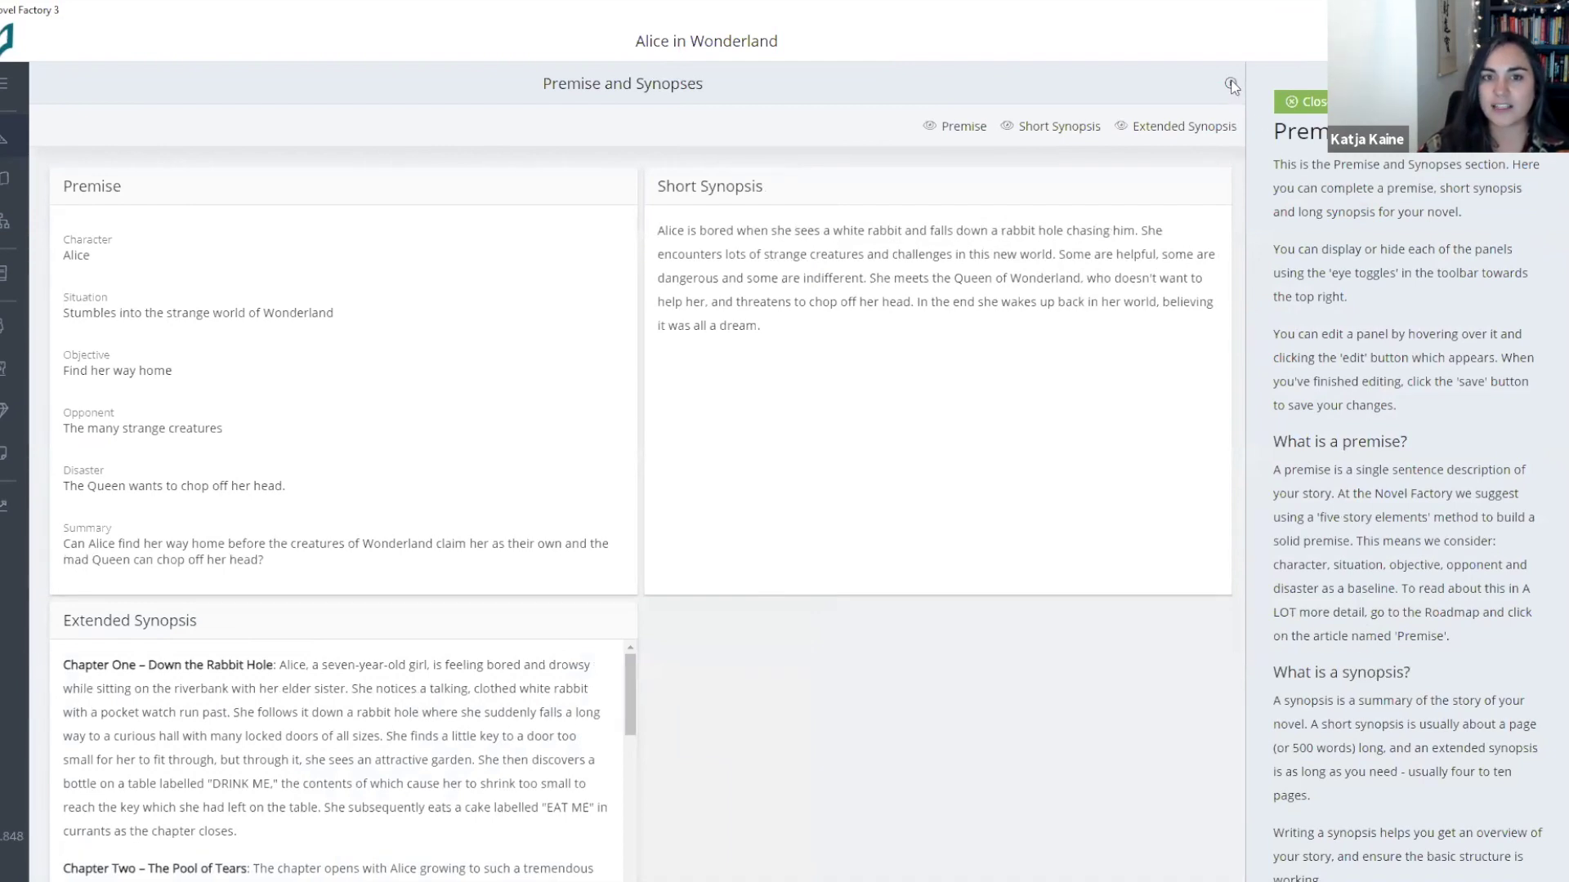
{"action": "left_click", "coordinate": [1302, 102]}
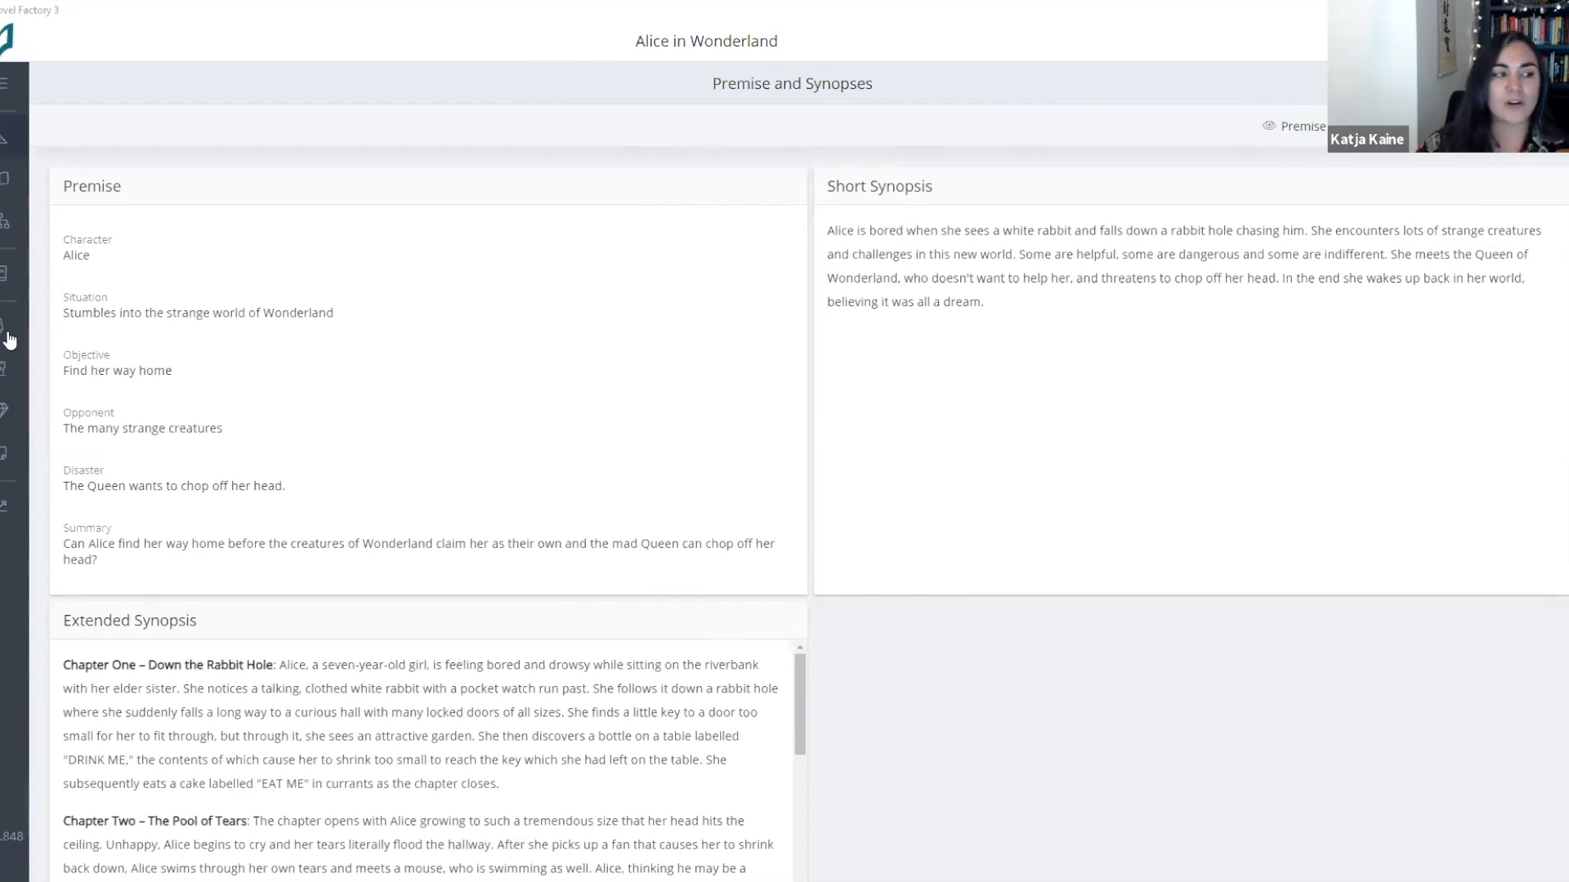
Step: Open the Plot Manager with the related info sidebar hidden, and add a new index card after the Incomplete card
{"action": "left_click", "coordinate": [6, 187]}
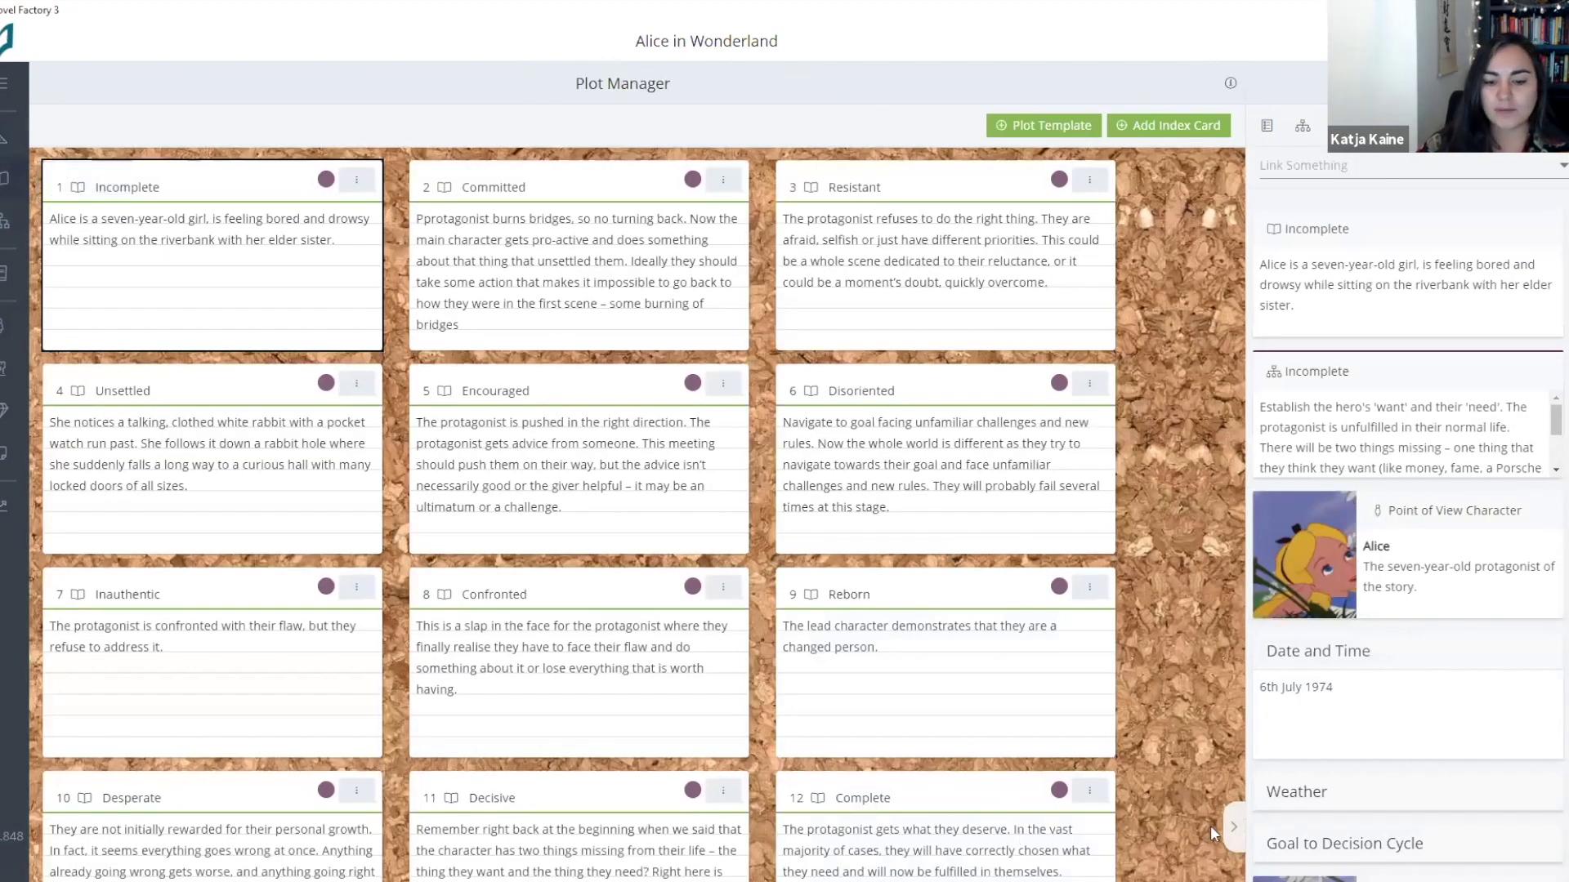
{"action": "left_click", "coordinate": [1235, 834]}
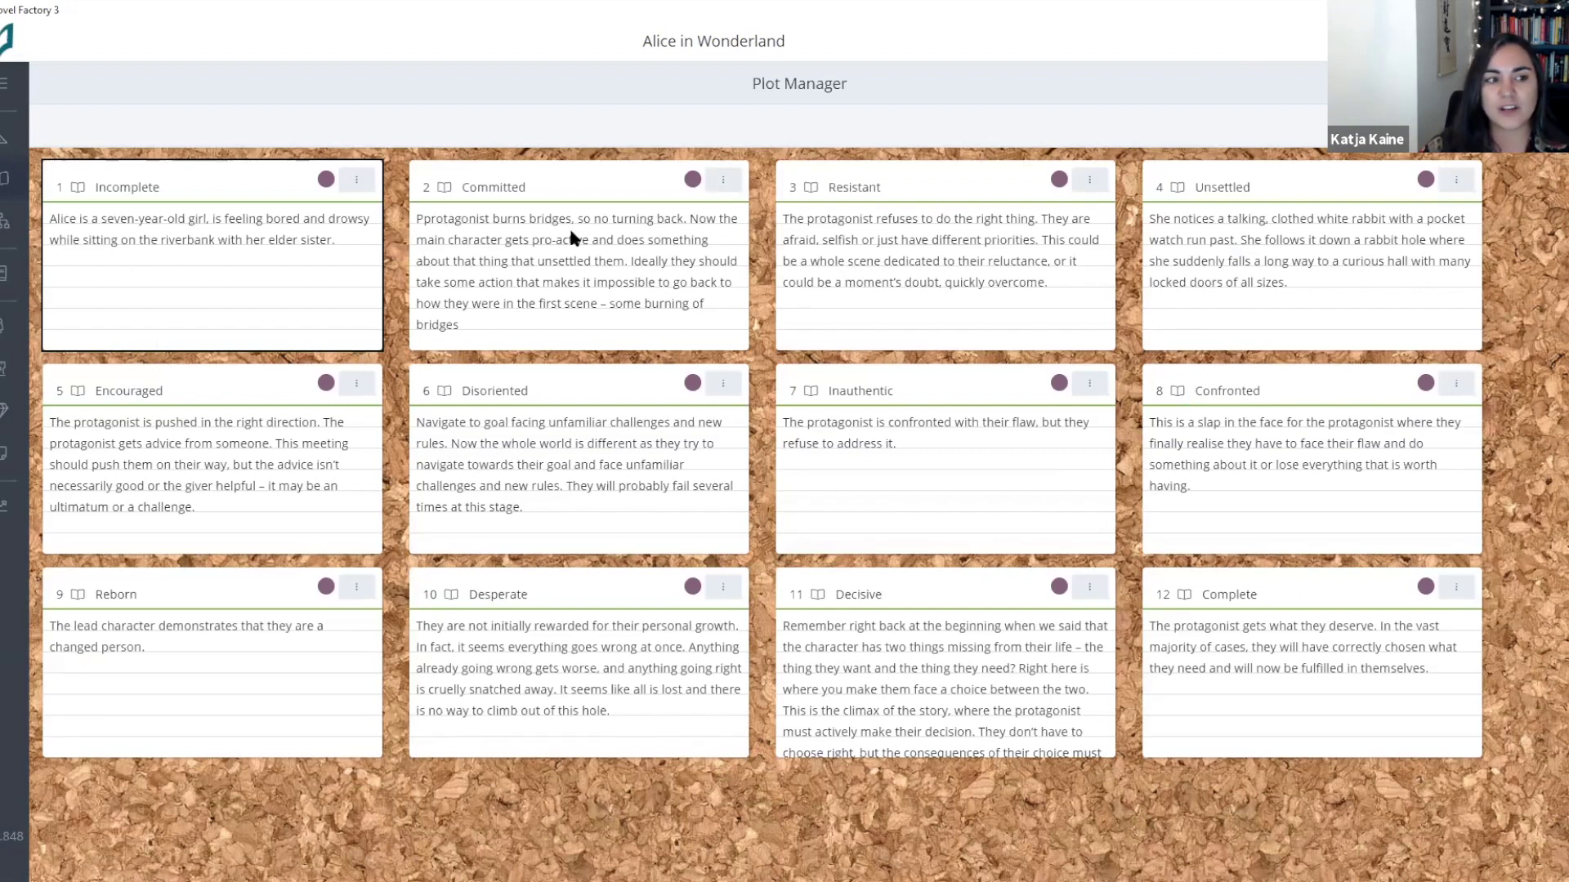
{"action": "left_click", "coordinate": [1389, 125]}
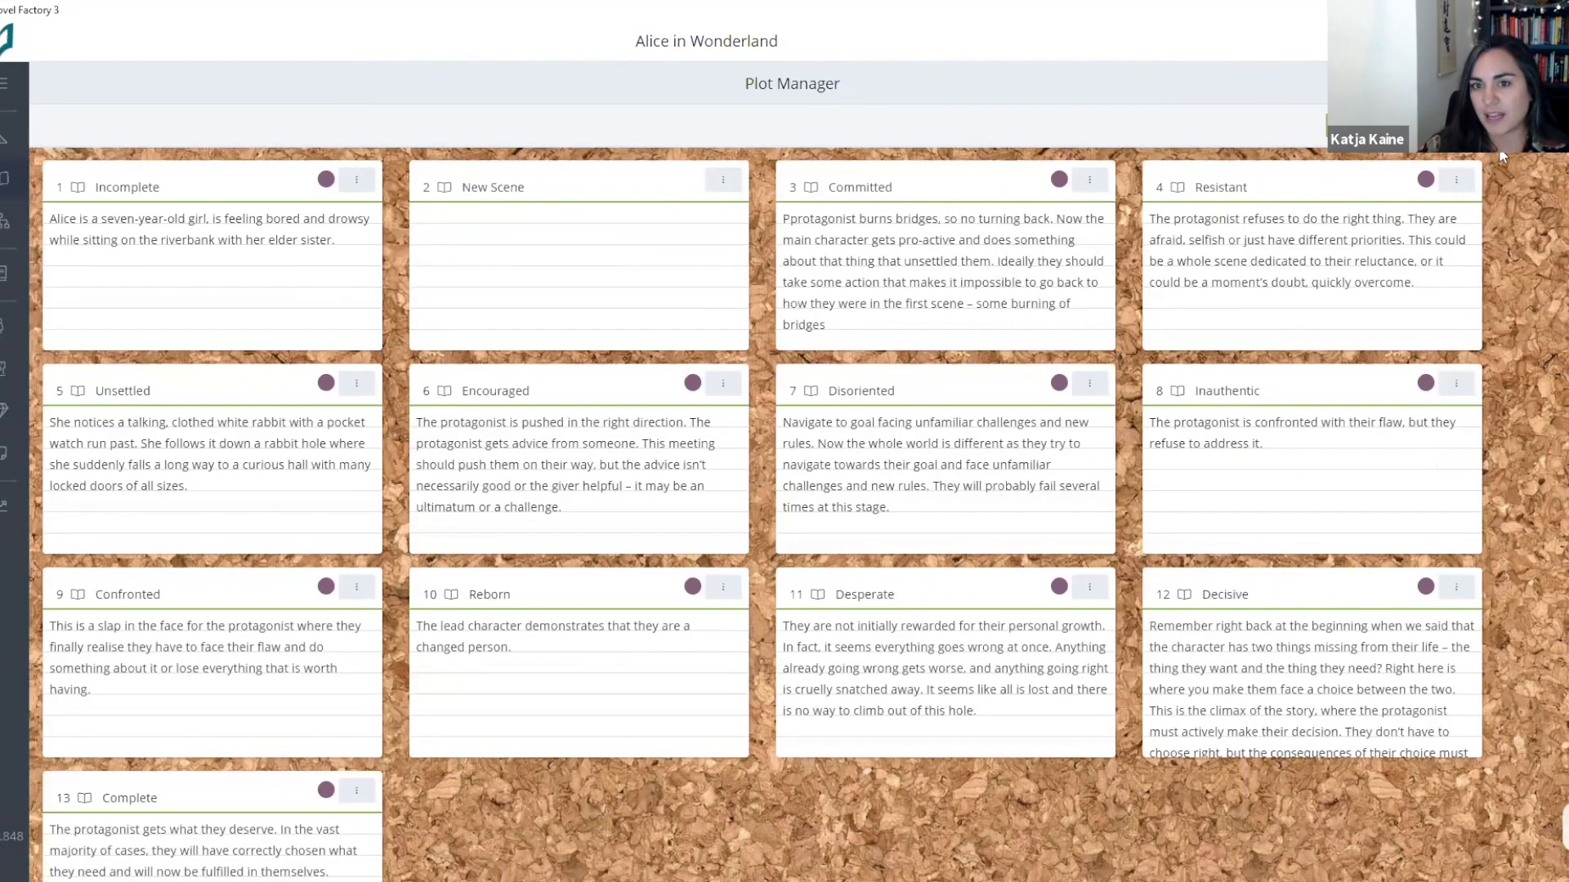
Step: Title the new index card "My new scene"
{"action": "left_click", "coordinate": [572, 281]}
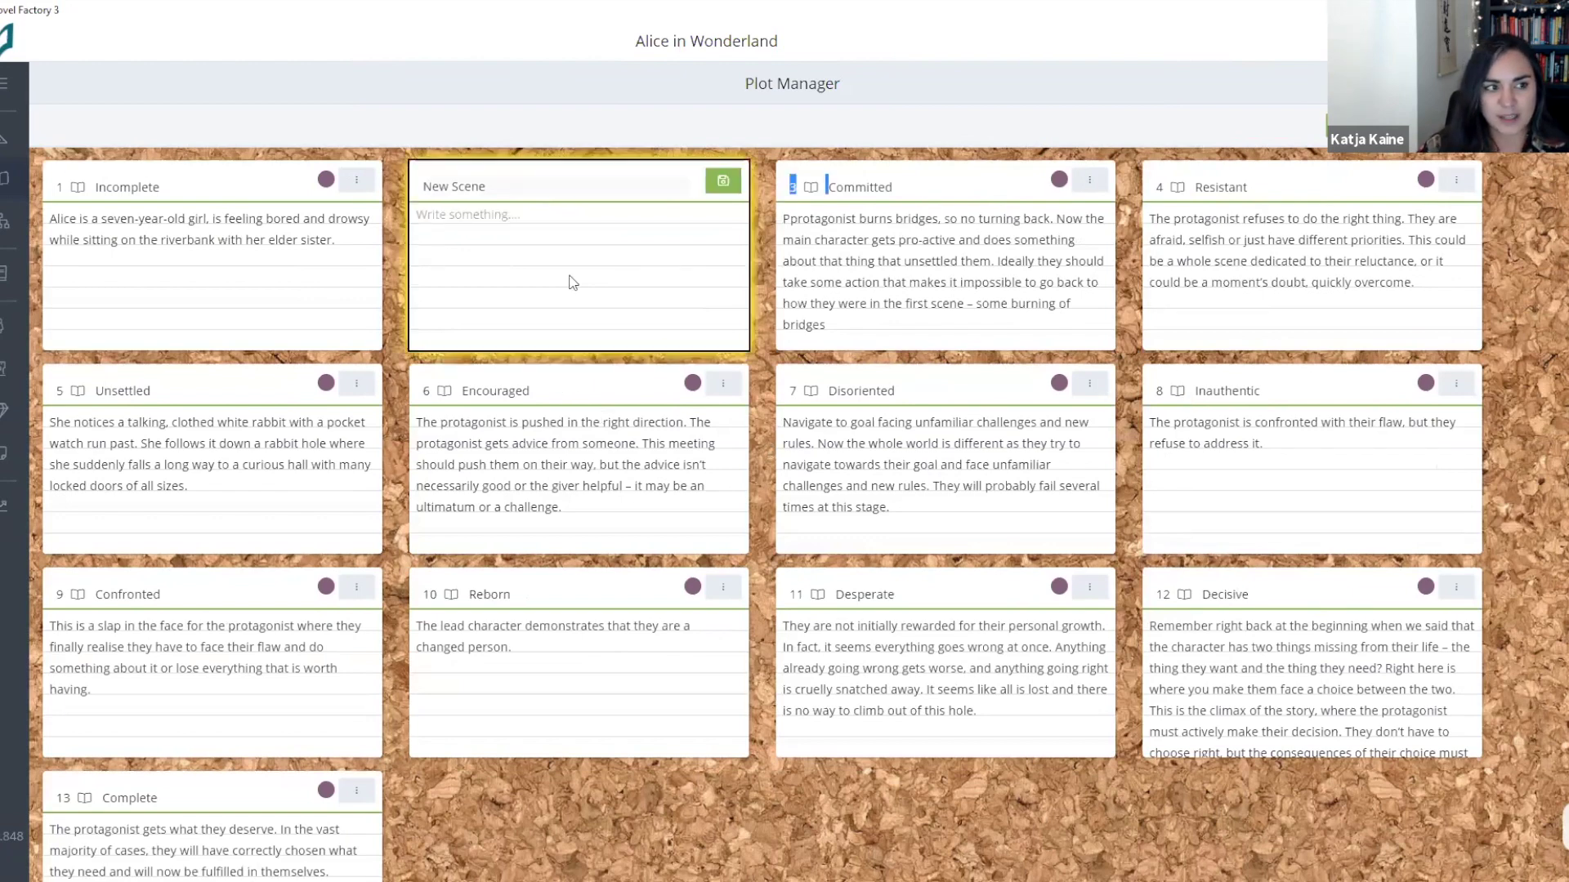
{"action": "left_click", "coordinate": [510, 188]}
{"action": "key", "text": "BackSpace"}
{"action": "key", "text": "BackSpace"}
{"action": "key", "text": "BackSpace"}
{"action": "key", "text": "BackSpace"}
{"action": "key", "text": "BackSpace"}
{"action": "key", "text": "BackSpace"}
{"action": "key", "text": "BackSpace"}
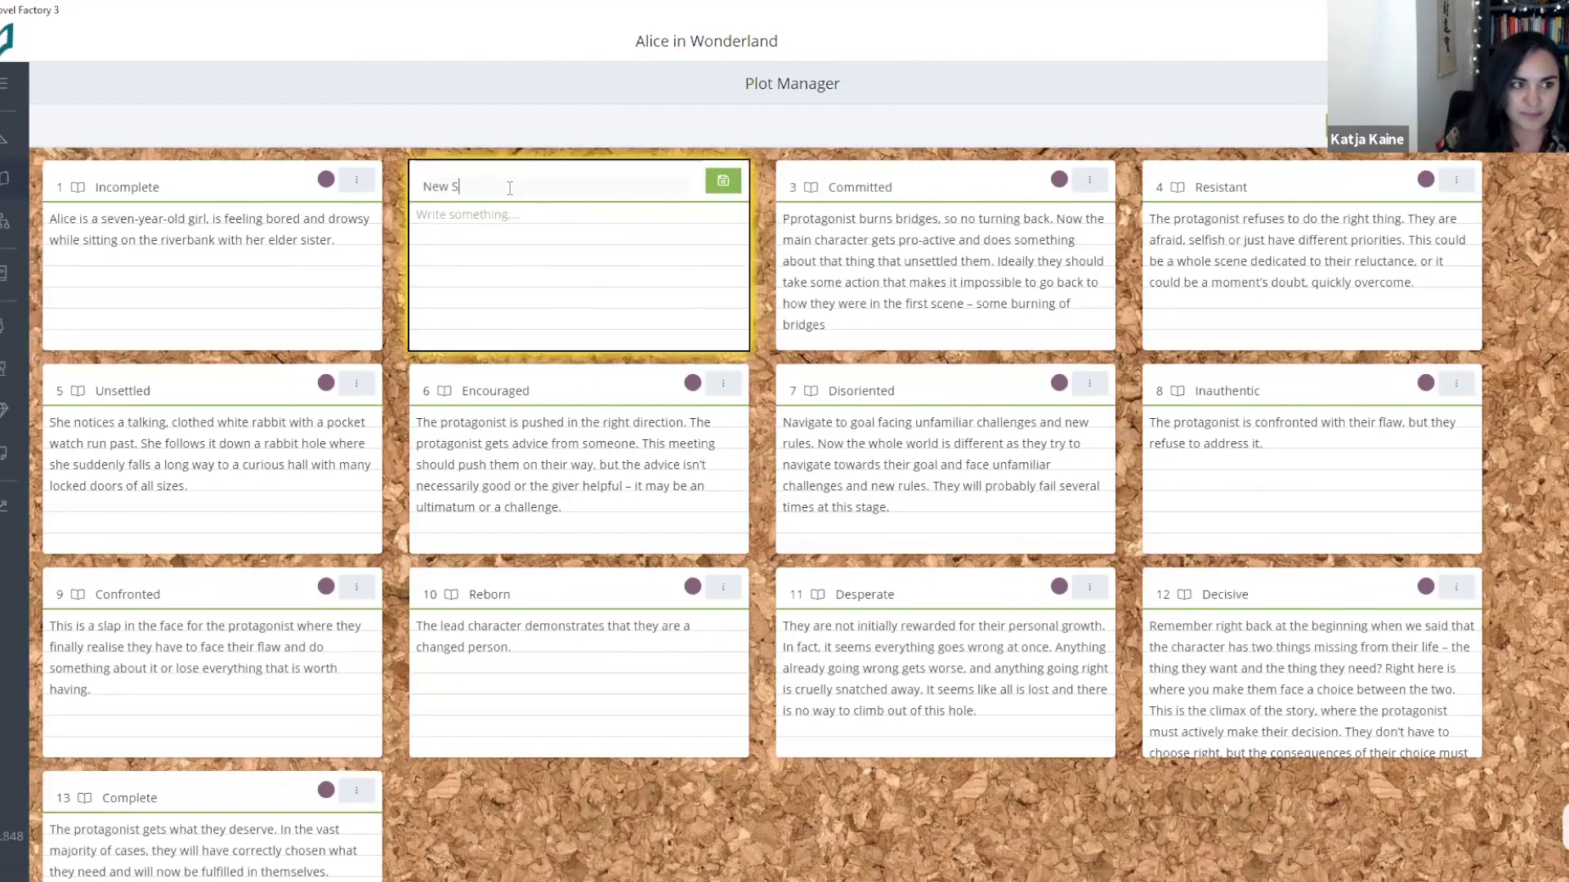
{"action": "key", "text": "BackSpace"}
{"action": "key", "text": "BackSpace"}
{"action": "type", "text": "My new"}
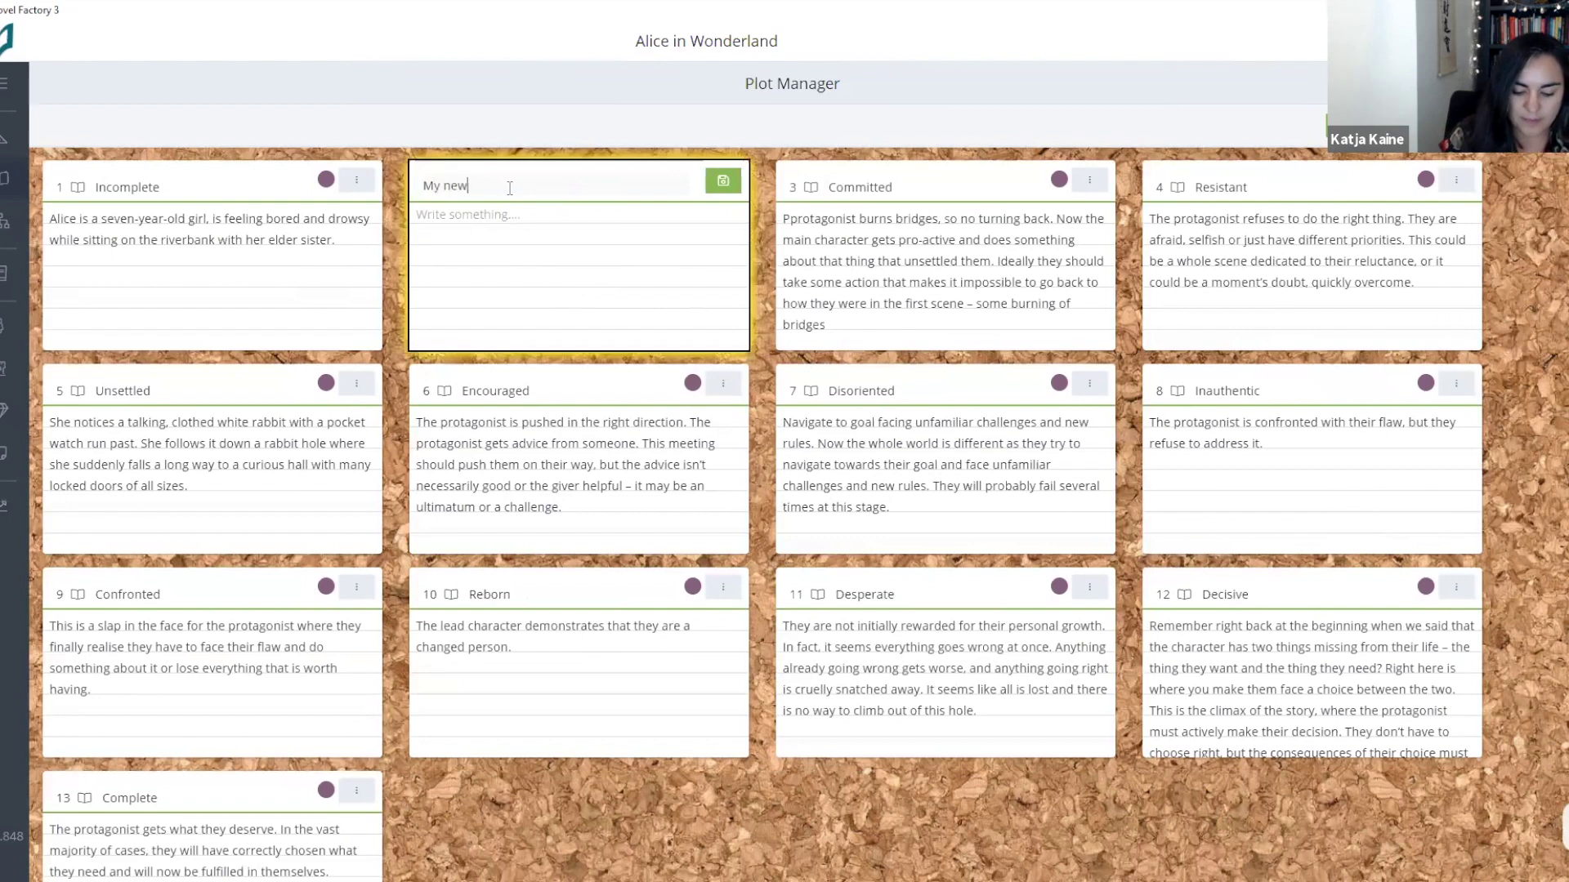
{"action": "type", "text": " scene"}
Step: Describe the new scene as "Something interesting happens" and save its index card
{"action": "left_click", "coordinate": [495, 216]}
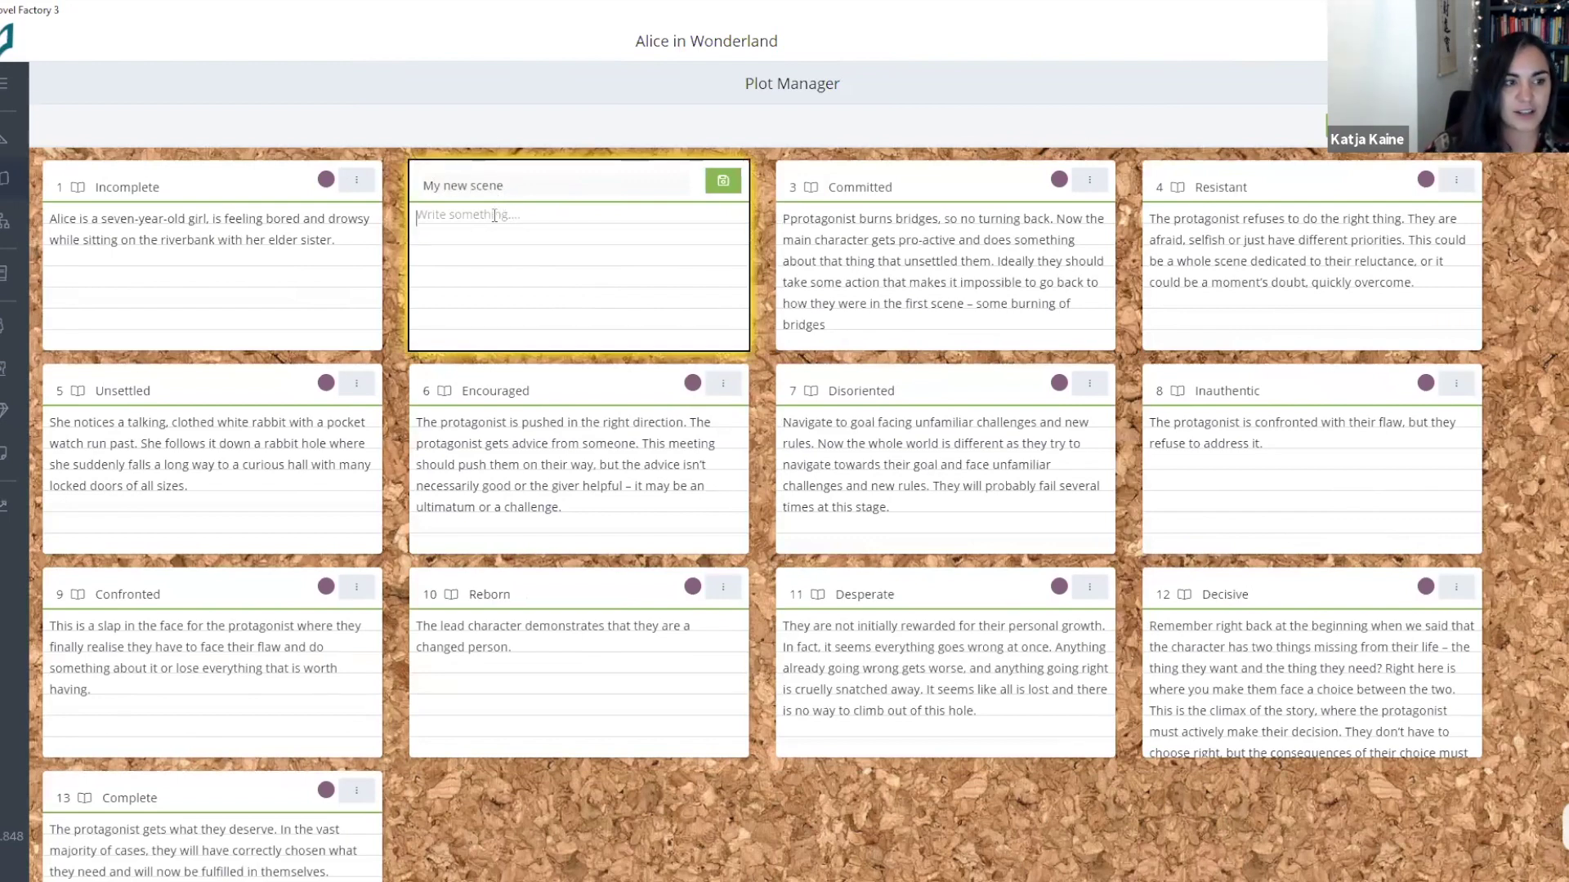
{"action": "type", "text": "Something in"}
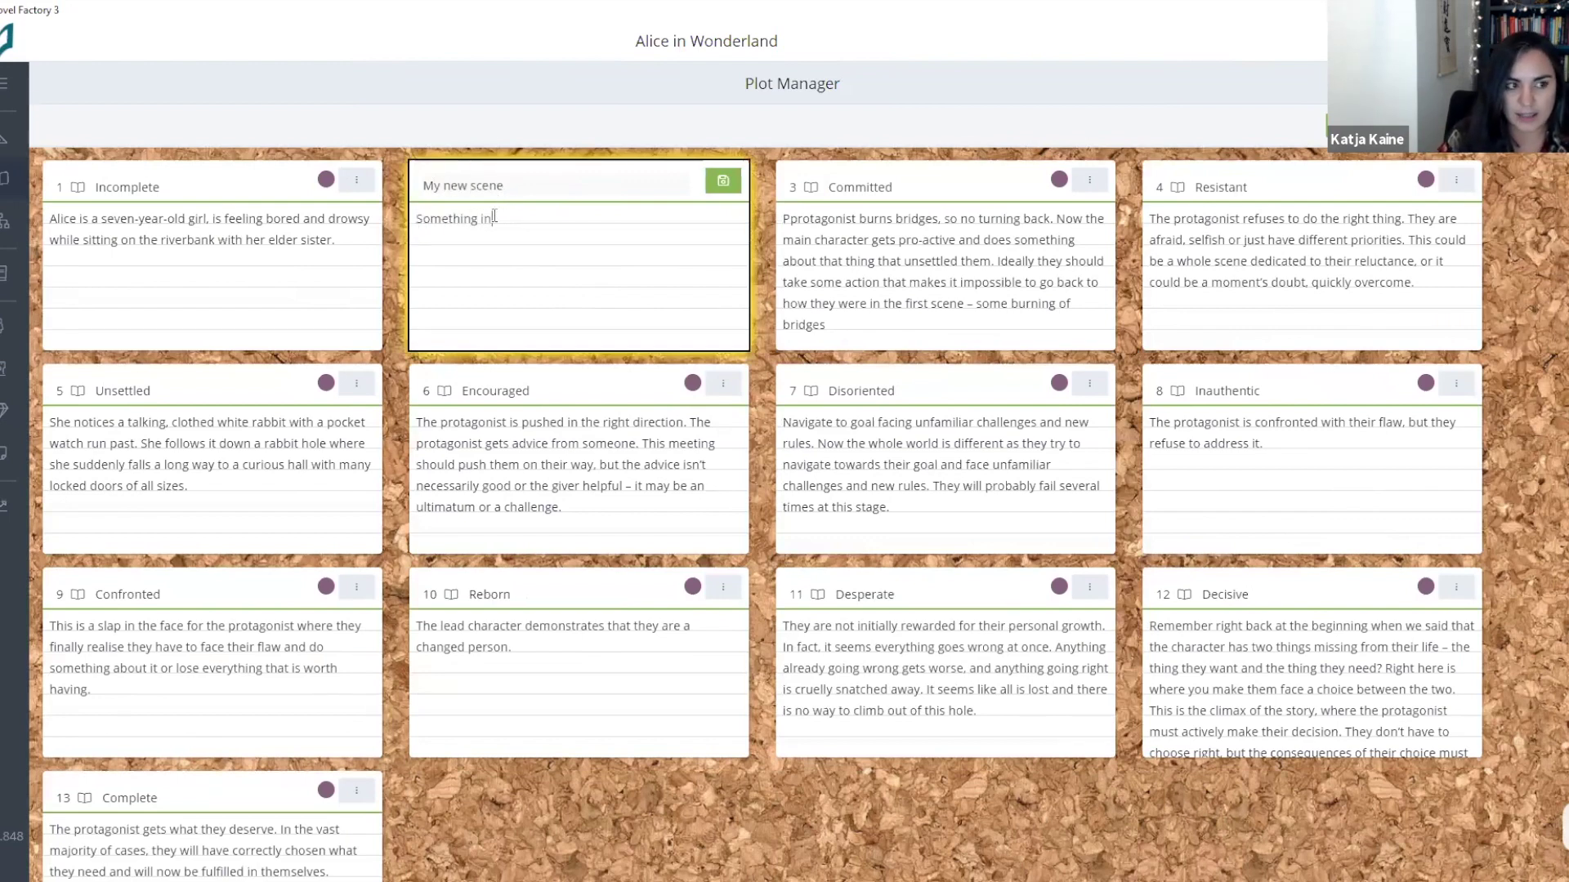
{"action": "type", "text": "teresting "}
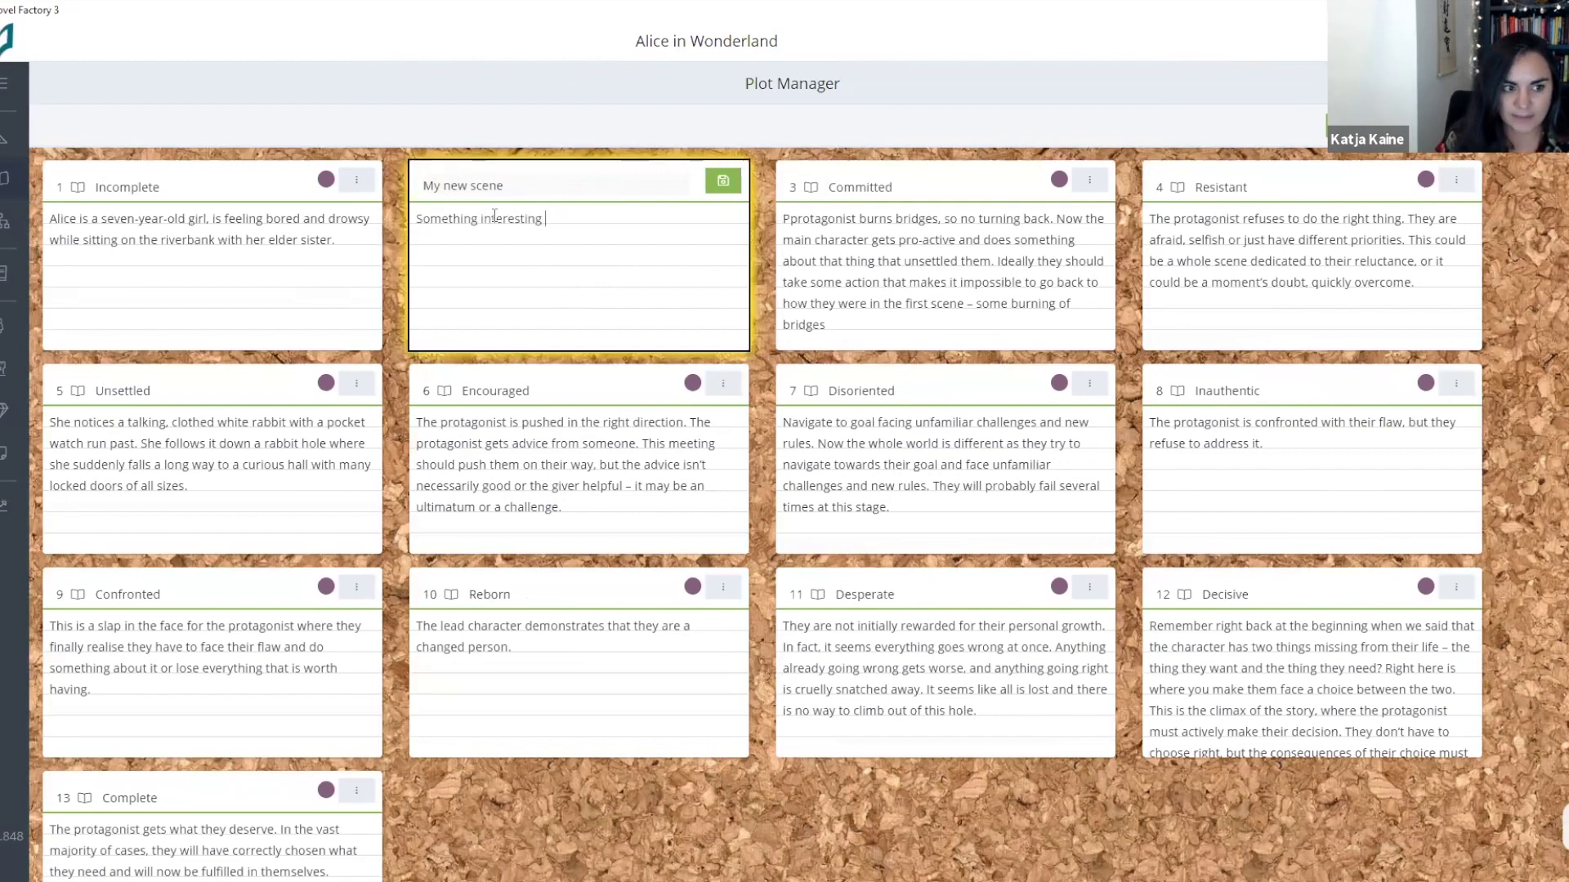
{"action": "type", "text": "happens"}
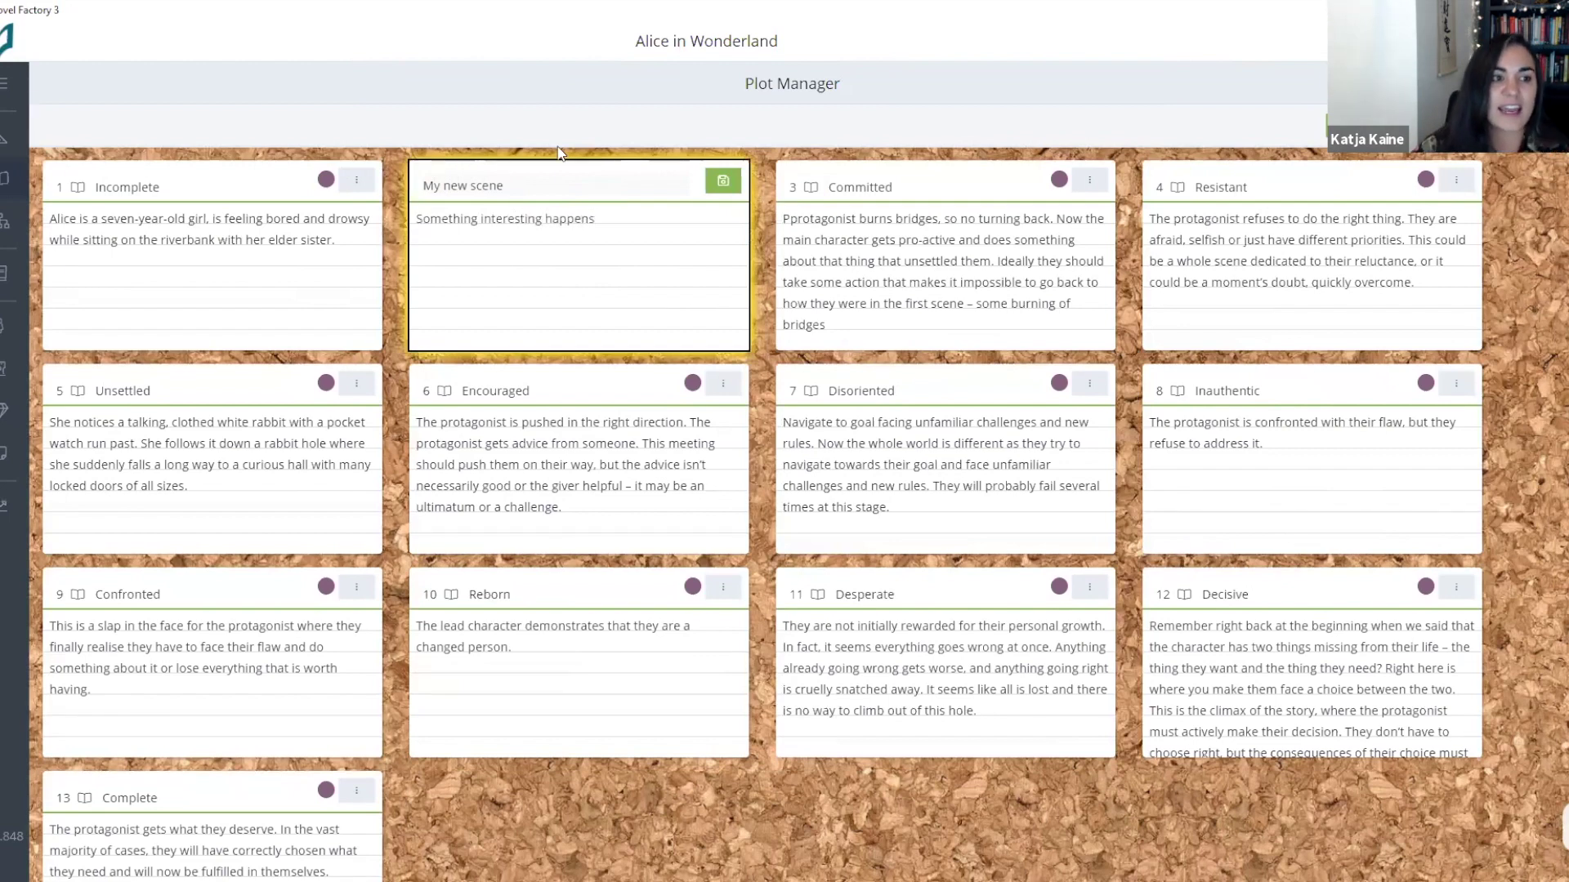
{"action": "left_click", "coordinate": [721, 183]}
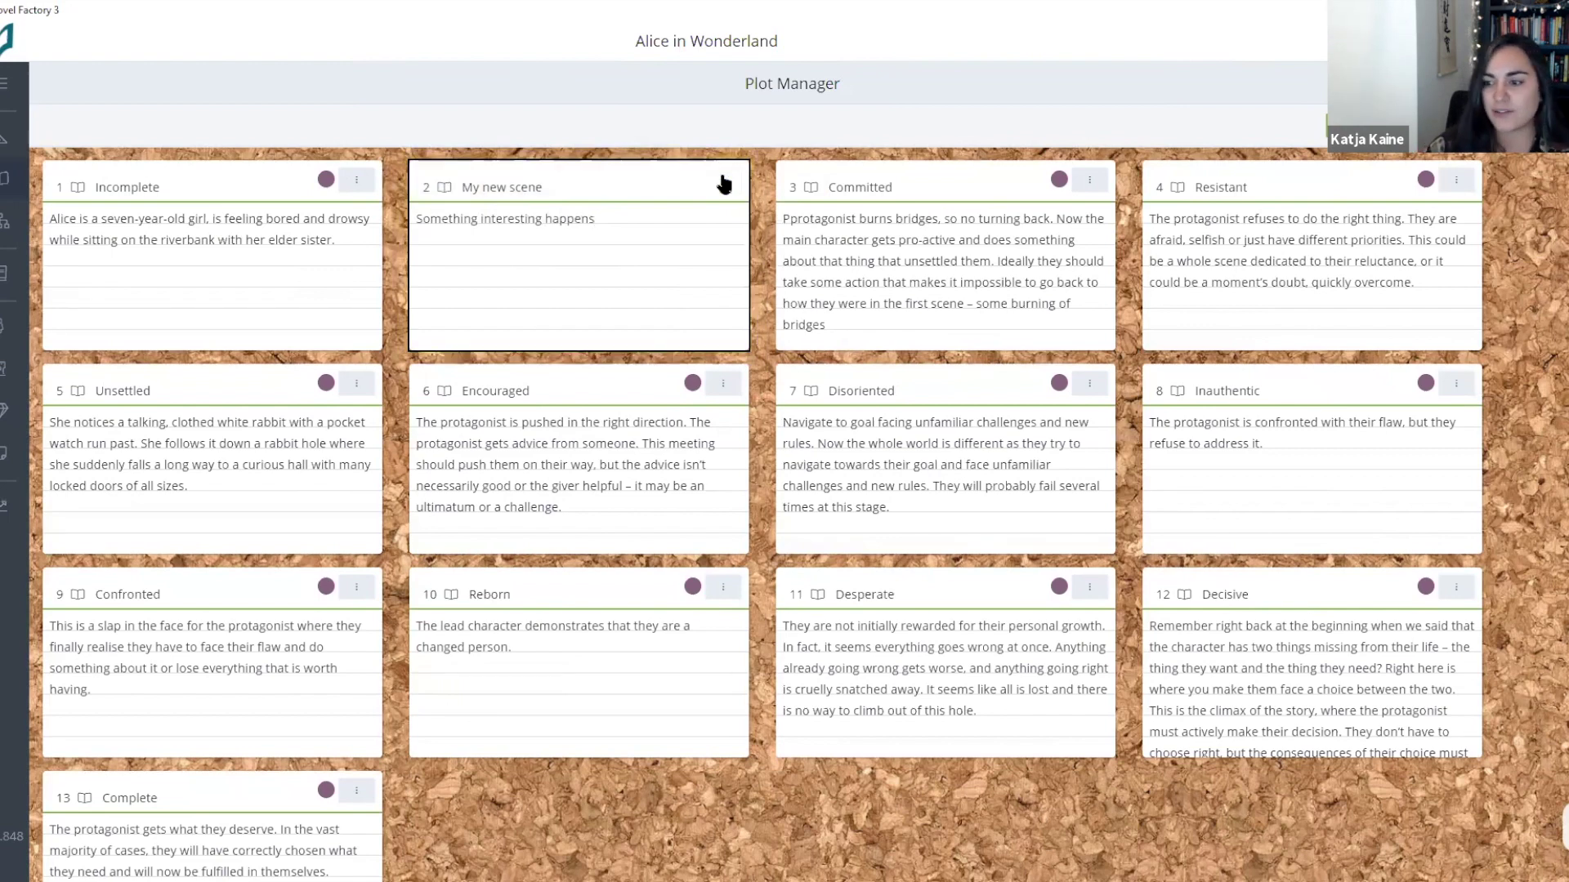
{"action": "left_click_drag", "start_coordinate": [532, 292], "coordinate": [571, 310]}
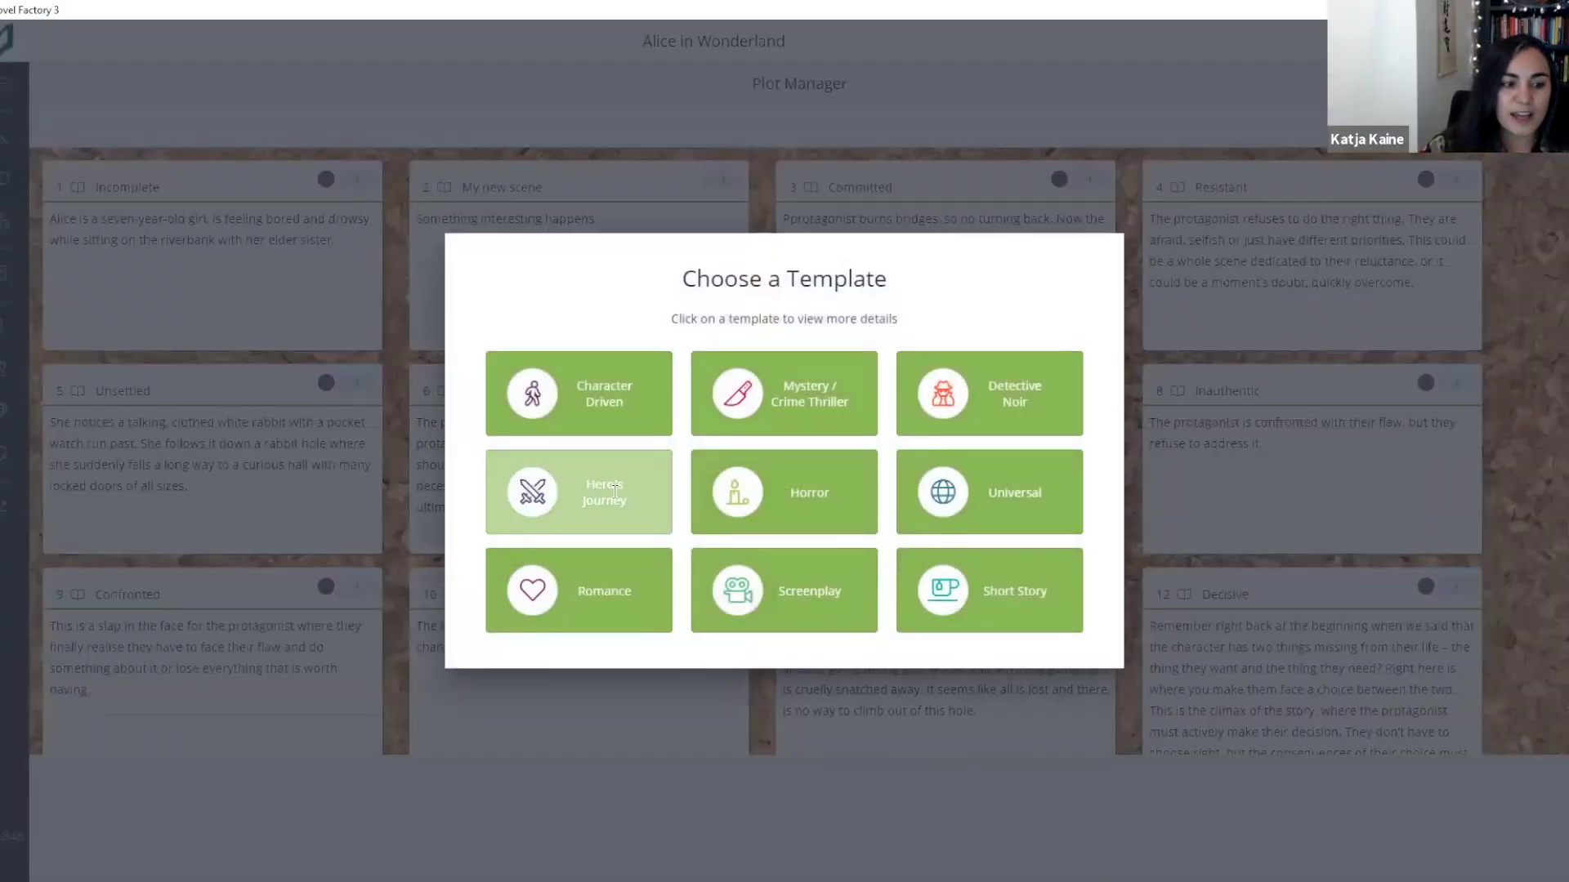
Step: Preview the Hero's Journey plot template, and add the scene cards of the Mystery / Crime Thriller template to the plot instead
{"action": "left_click", "coordinate": [614, 492]}
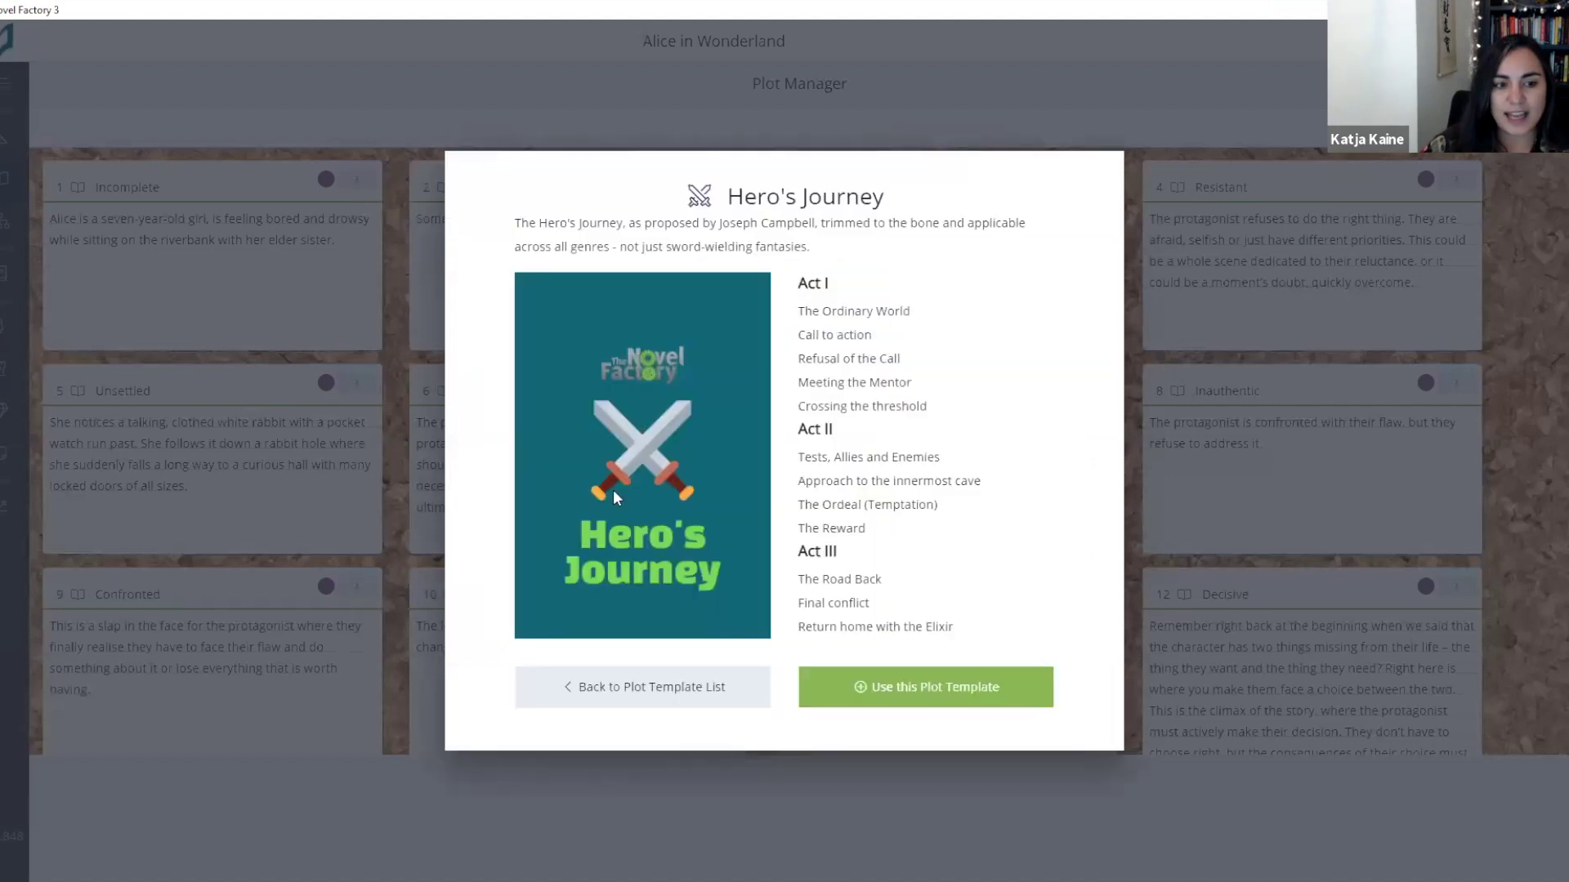
{"action": "left_click", "coordinate": [620, 694]}
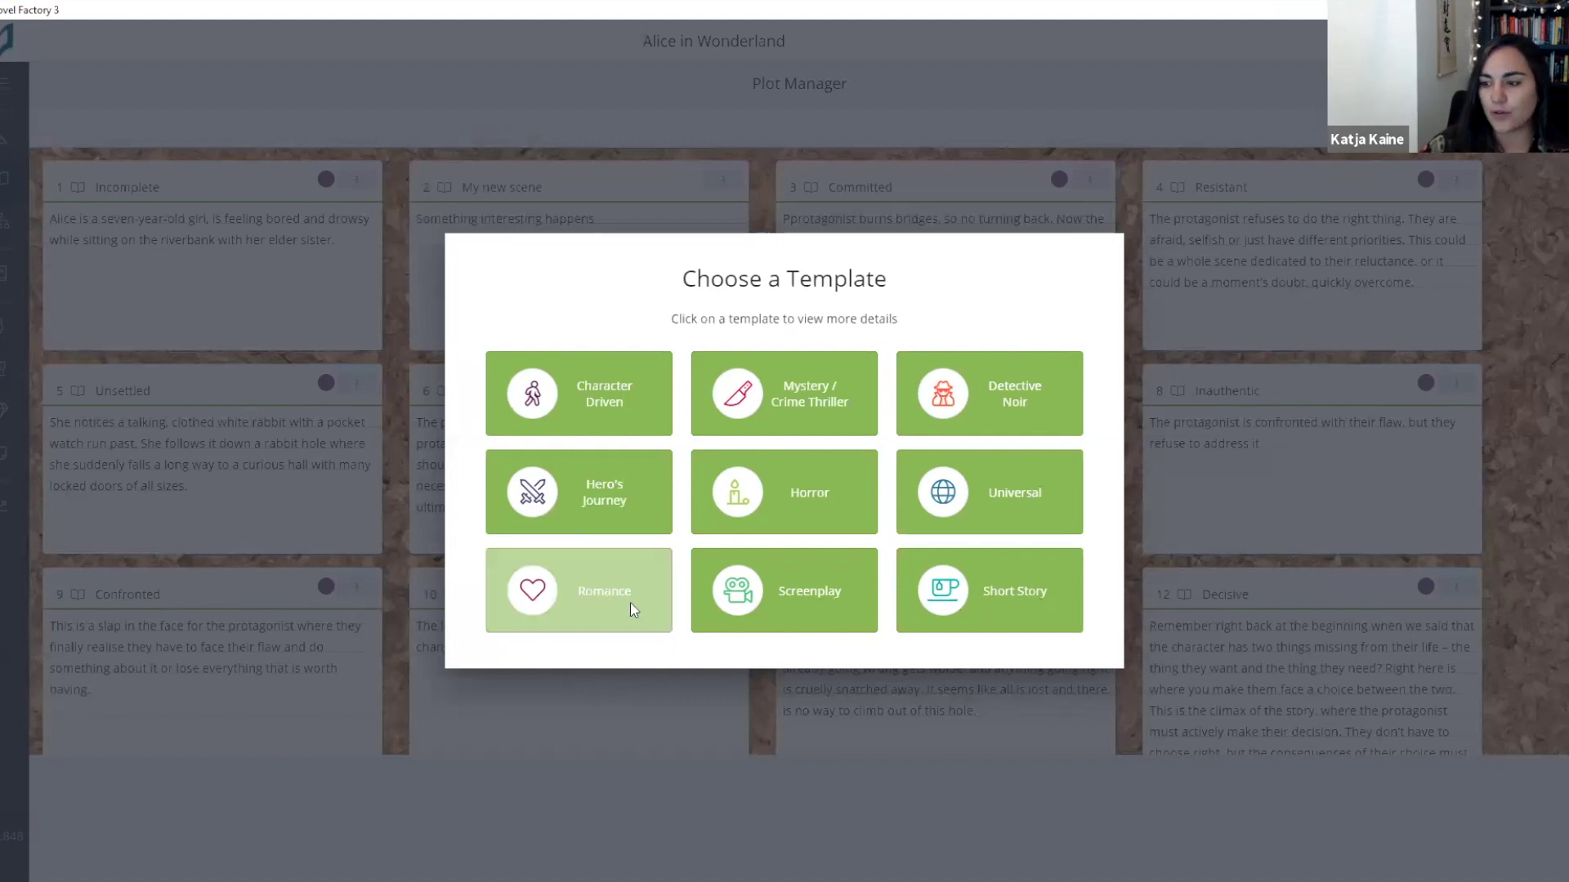
{"action": "left_click", "coordinate": [792, 418]}
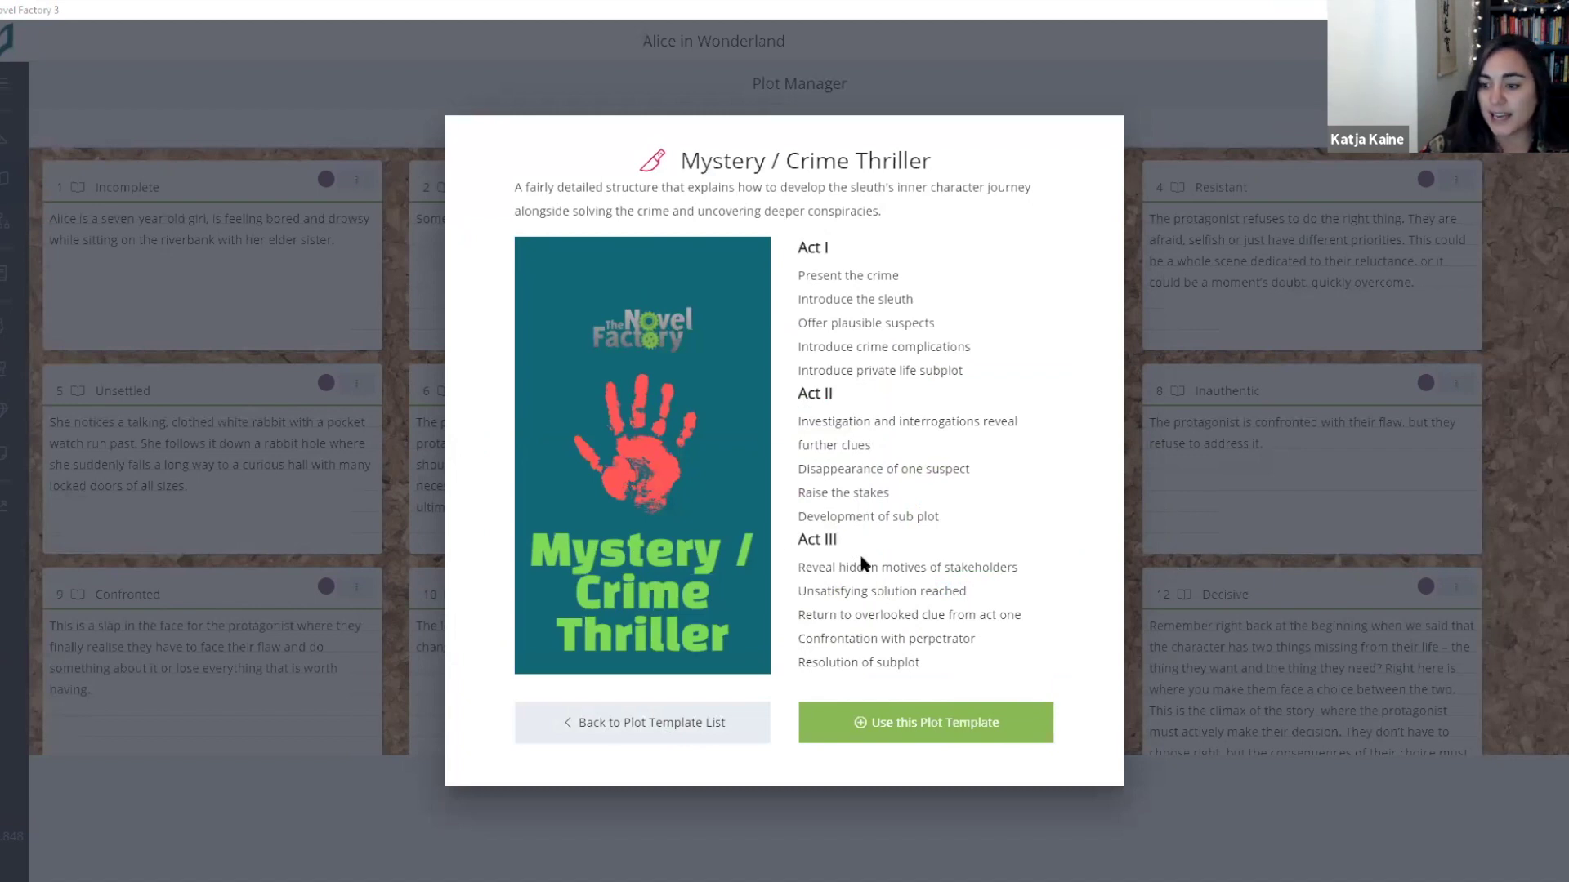
{"action": "left_click", "coordinate": [939, 736]}
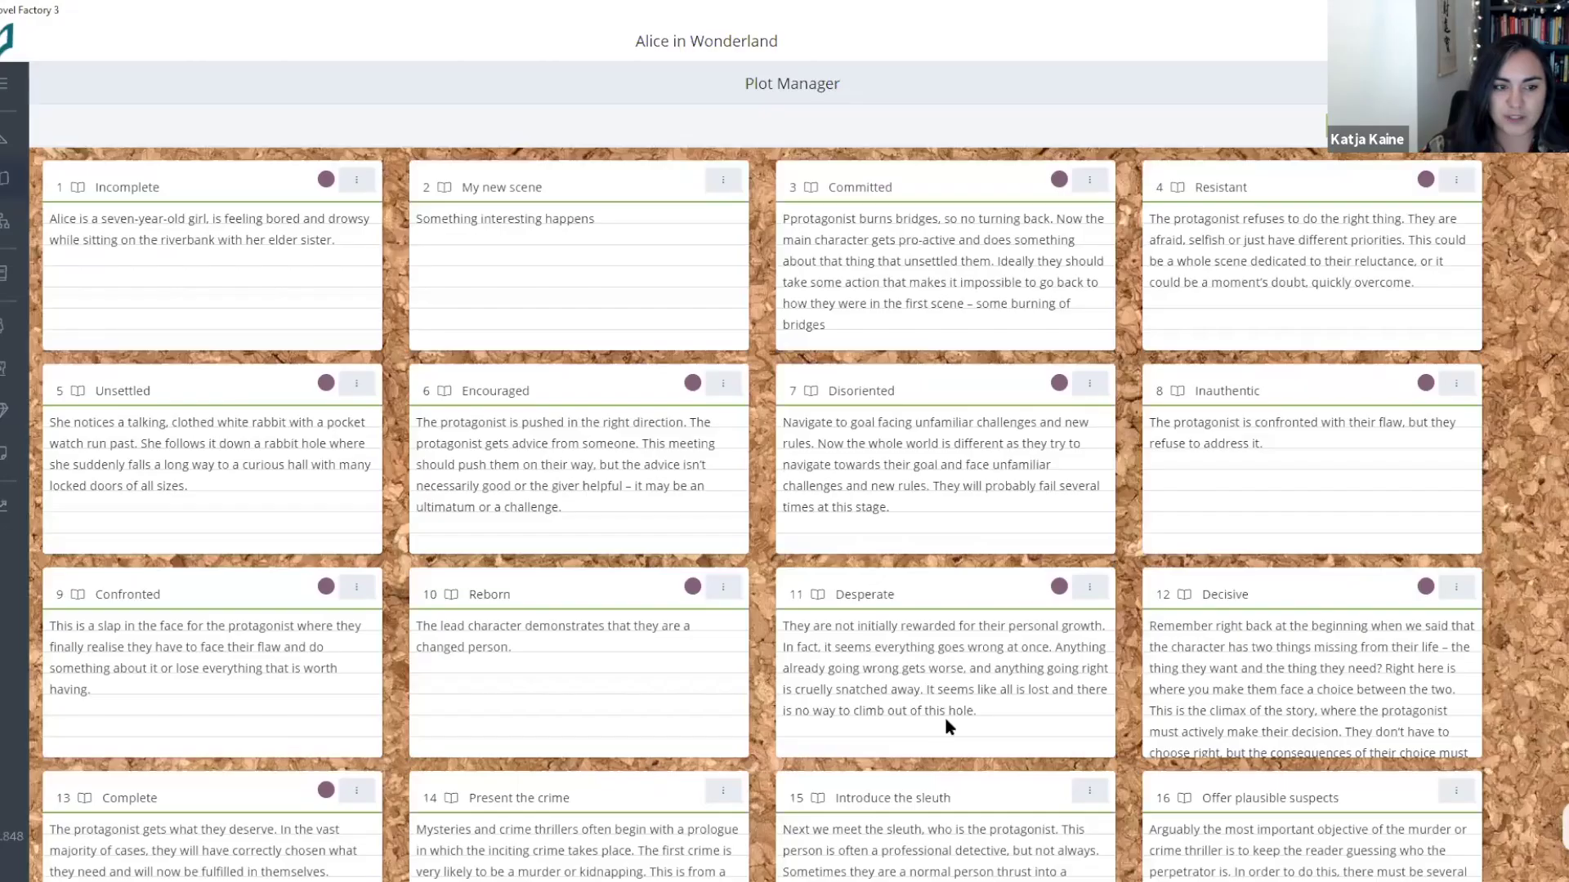
{"action": "scroll", "coordinate": [893, 667], "scroll_direction": "down", "scroll_amount": 6}
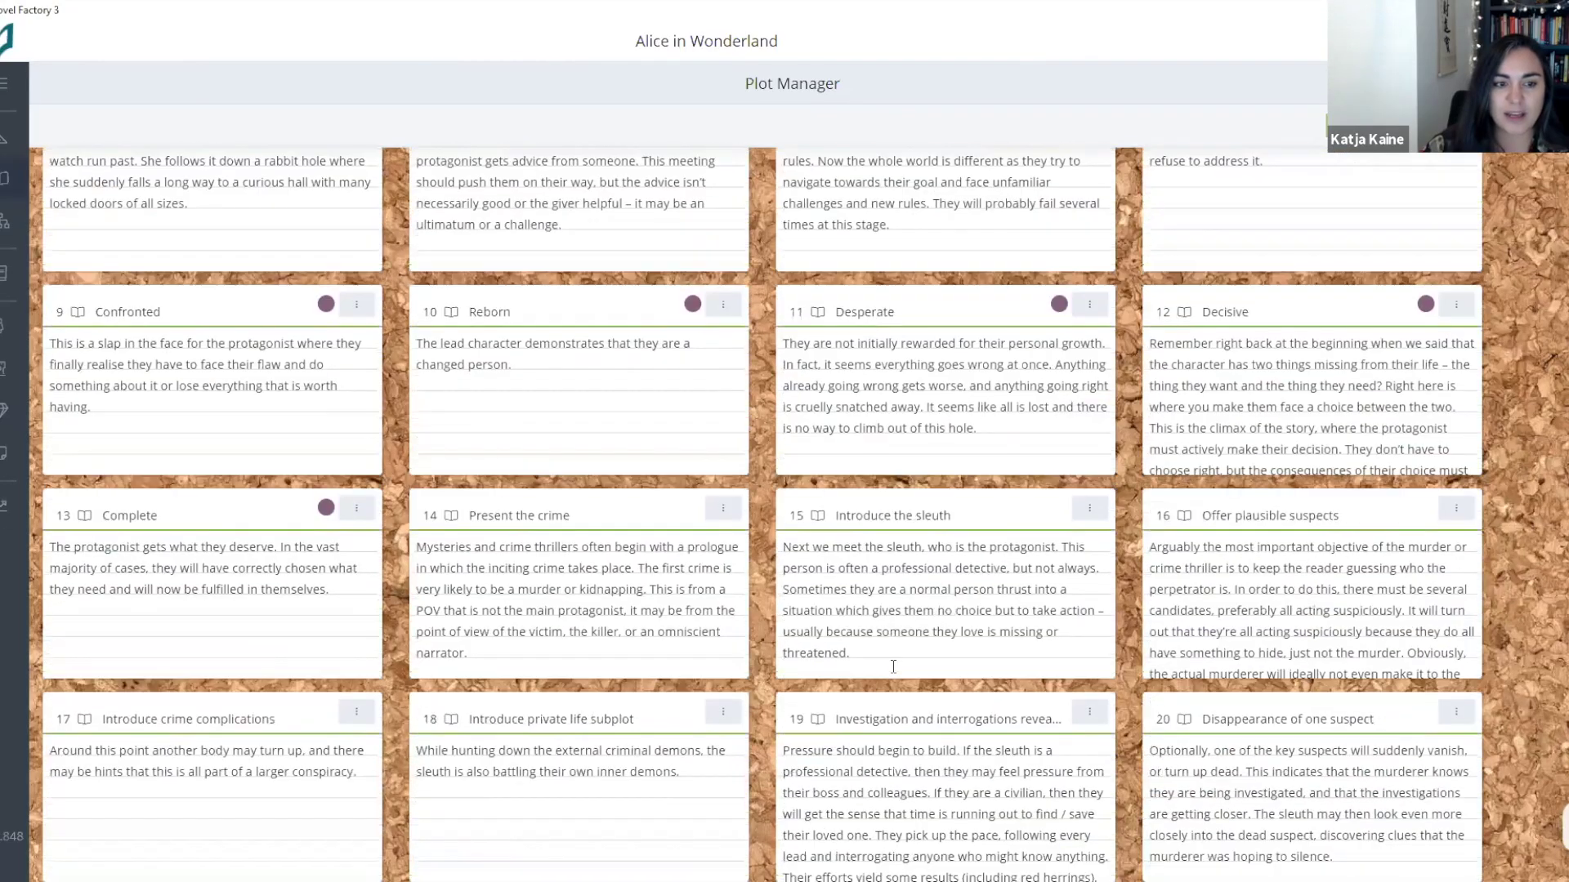
{"action": "scroll", "coordinate": [817, 276], "scroll_direction": "down", "scroll_amount": 1}
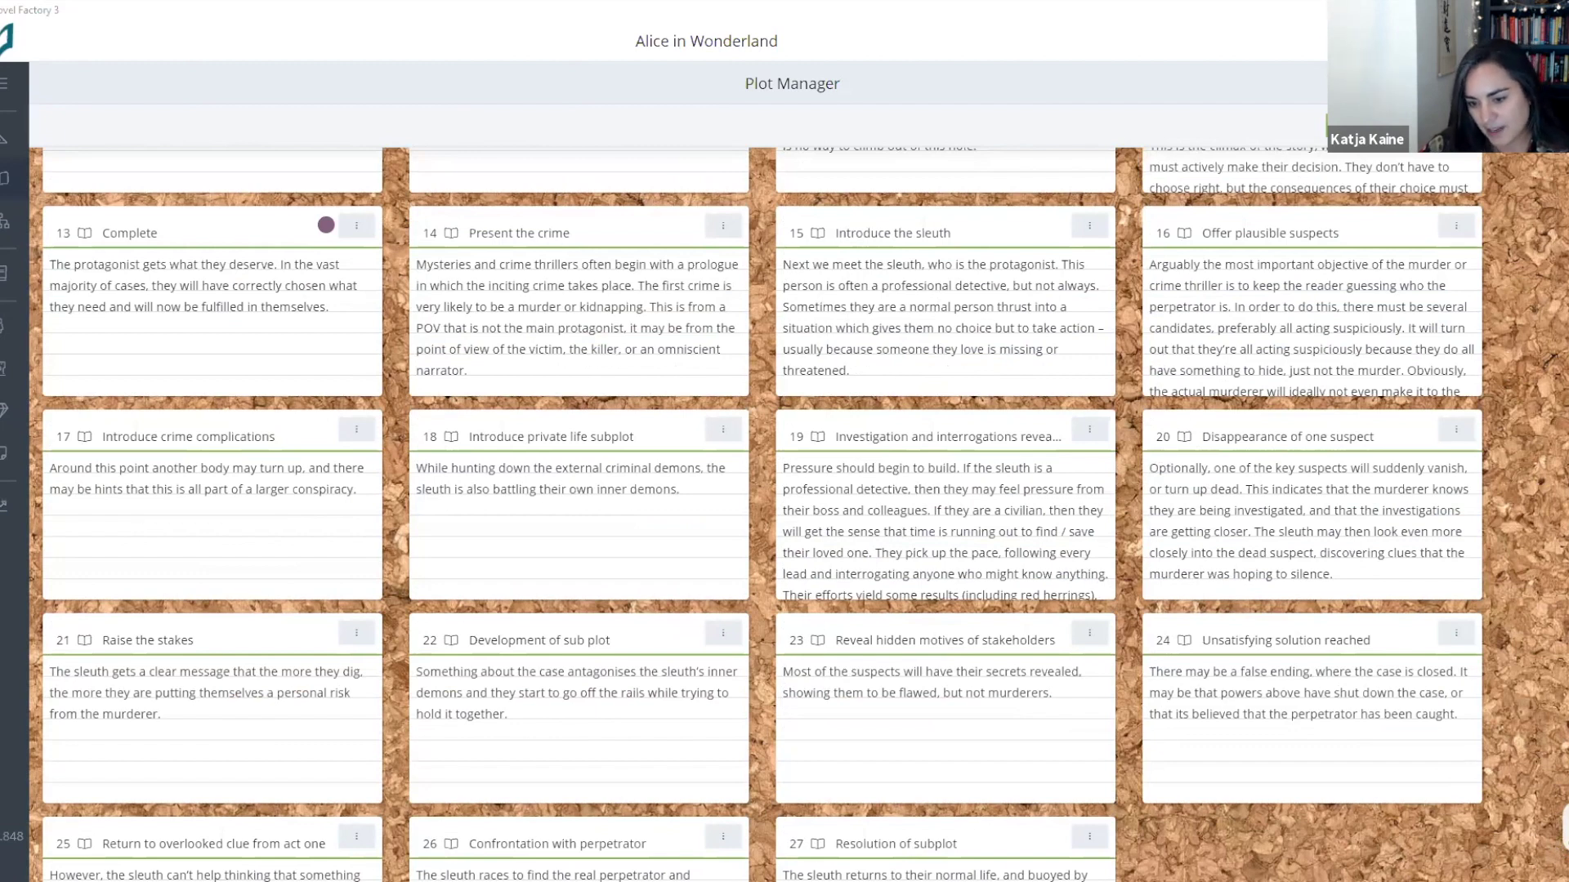
Step: Show the related info sidebar again and set Alice as the point of view character for the "My new scene" card
{"action": "left_click", "coordinate": [1563, 827]}
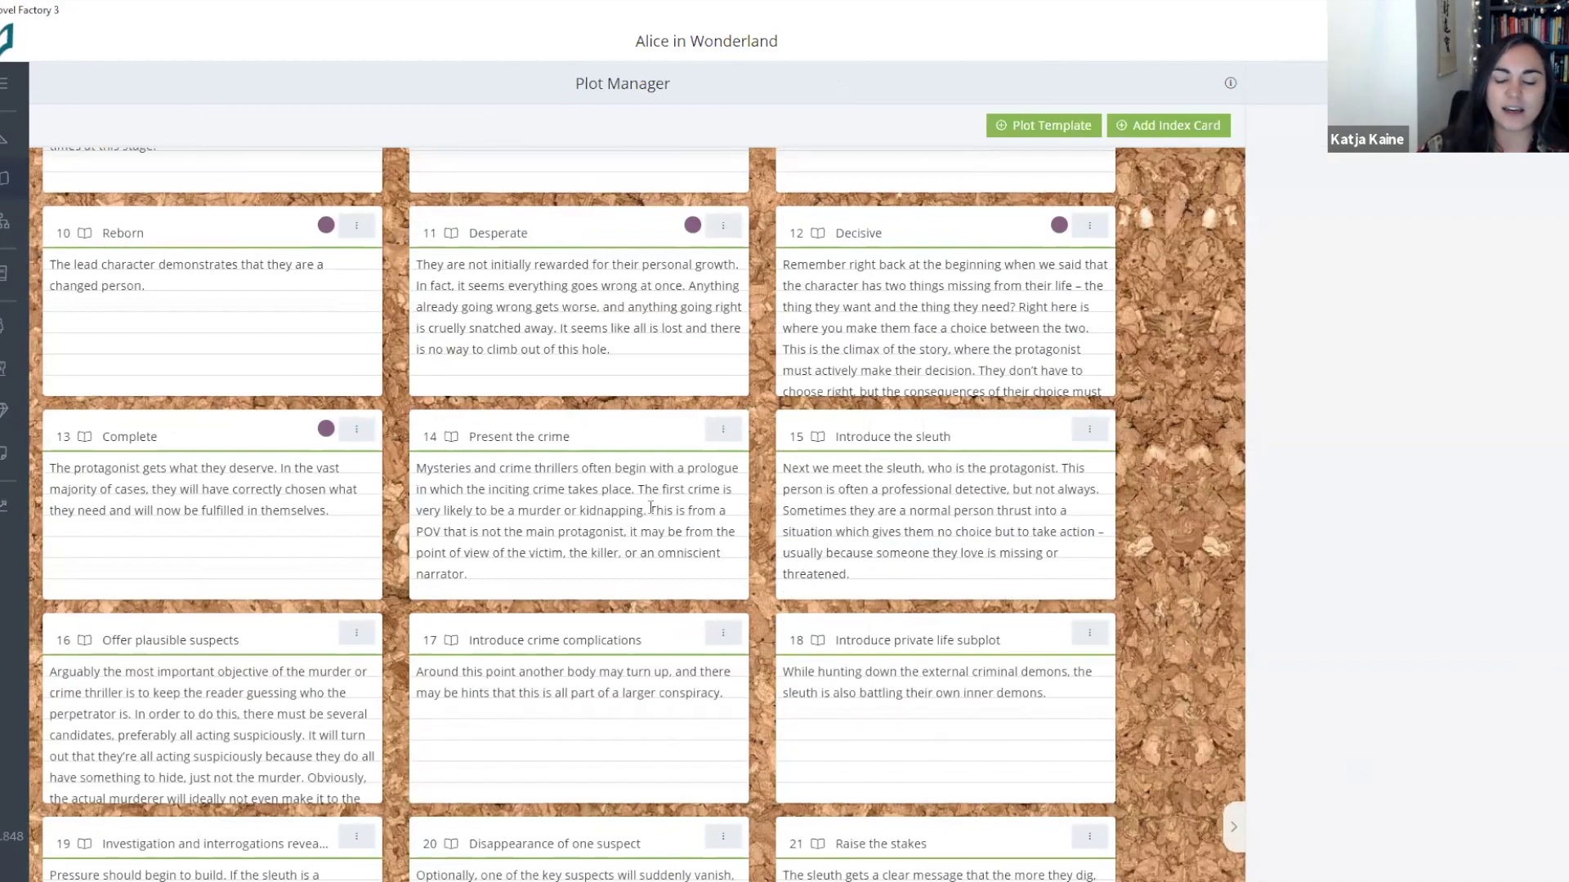
{"action": "scroll", "coordinate": [706, 553], "scroll_direction": "up", "scroll_amount": 1}
{"action": "scroll", "coordinate": [706, 554], "scroll_direction": "up", "scroll_amount": 10}
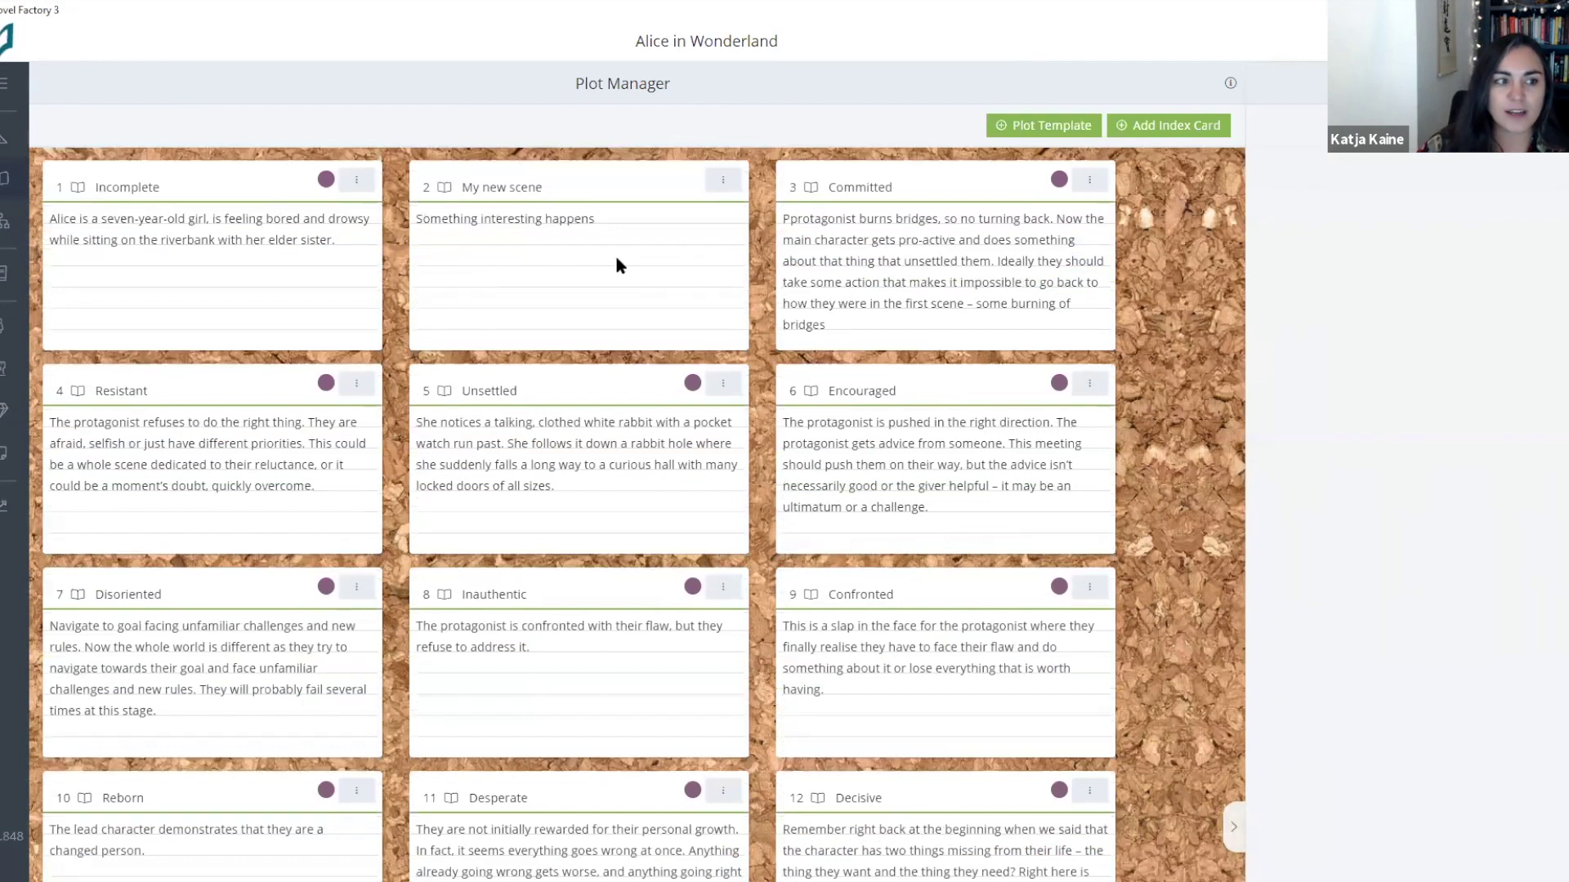
{"action": "left_click", "coordinate": [617, 261]}
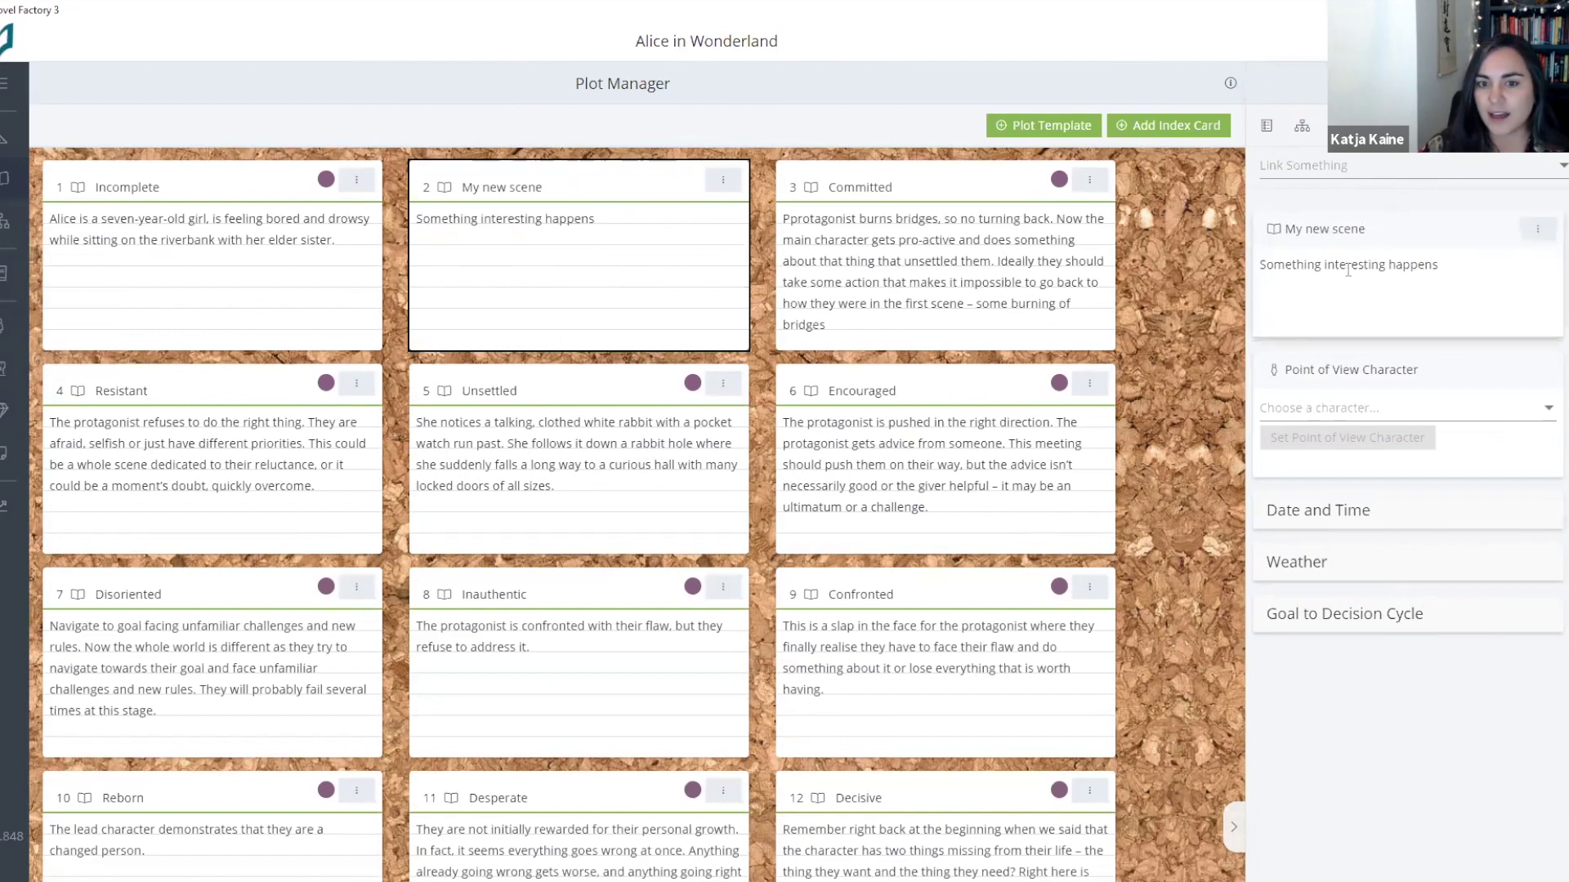
{"action": "left_click", "coordinate": [1339, 411]}
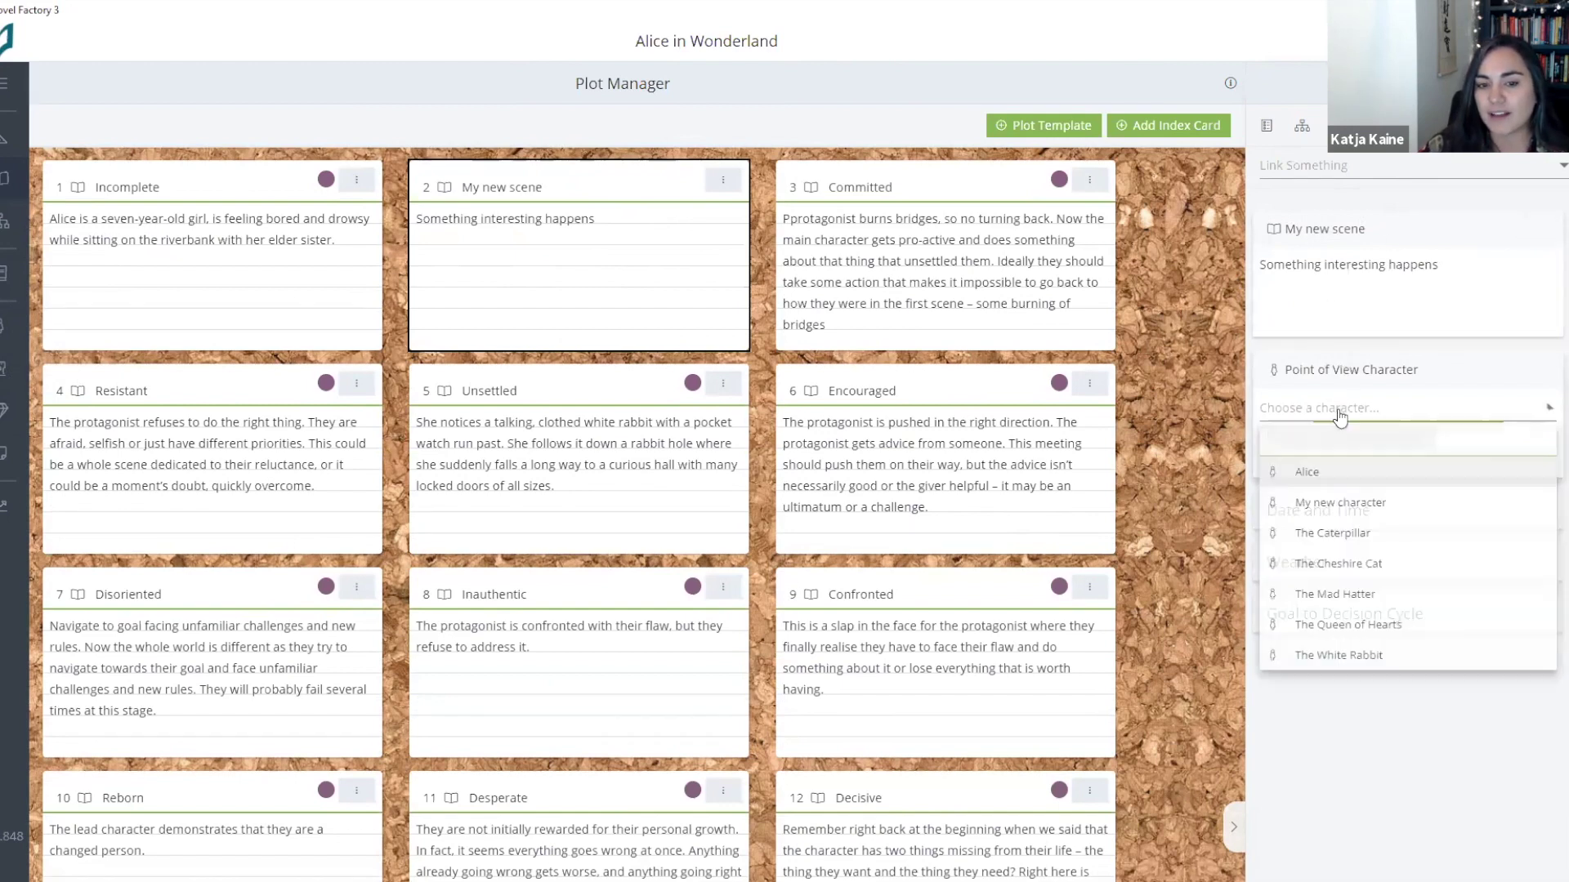
{"action": "left_click", "coordinate": [1325, 474]}
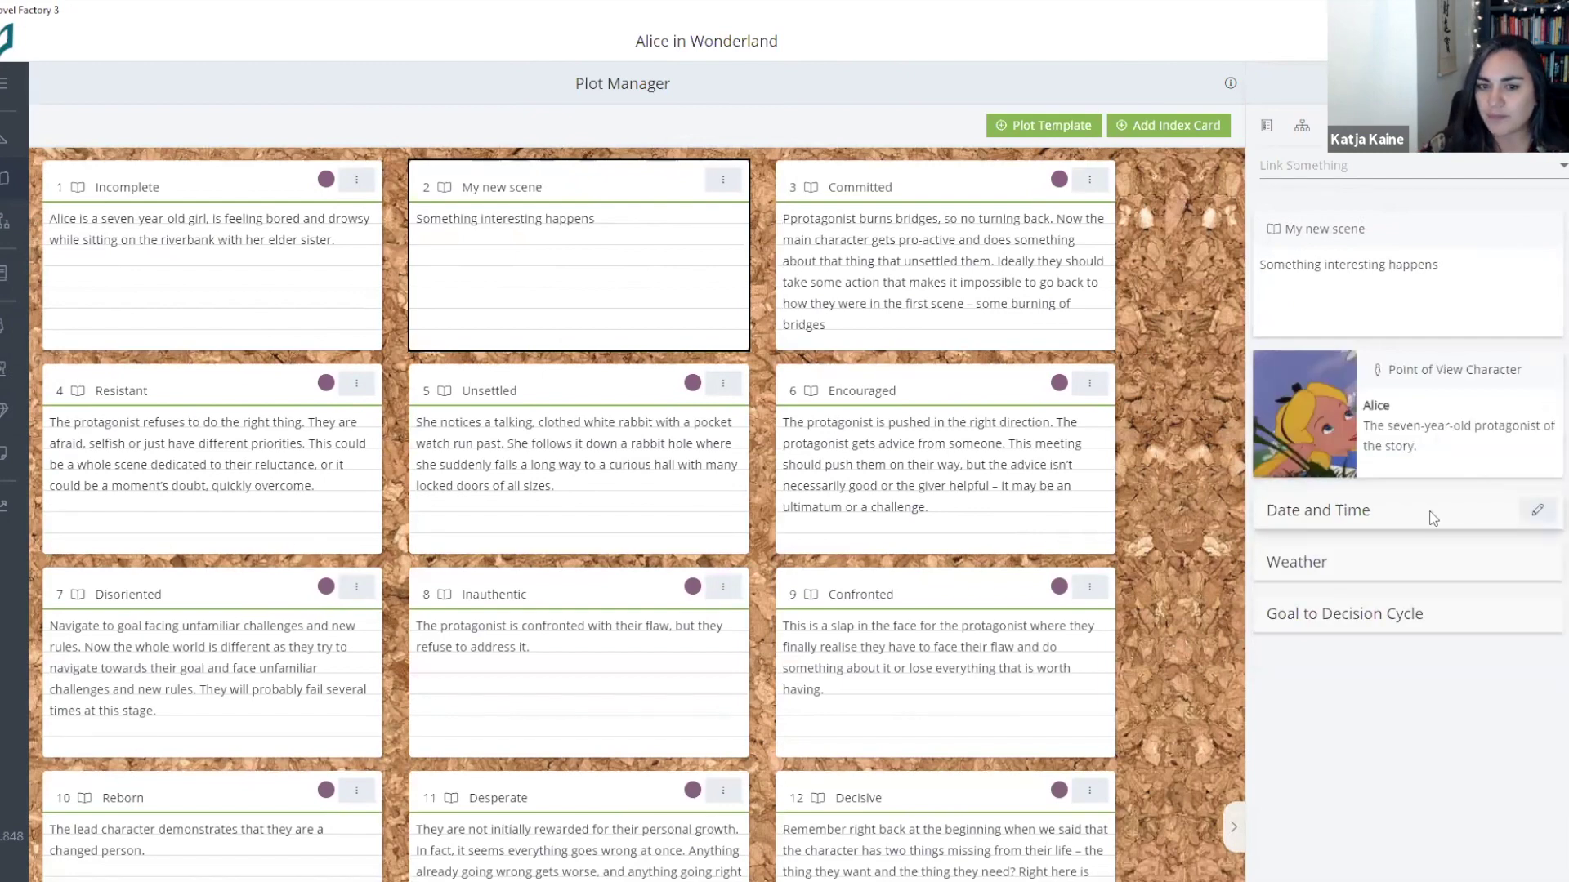
Step: Set the scene's Date and Time to "Today" and save it
{"action": "left_click", "coordinate": [1537, 511]}
{"action": "type", "text": "Today"}
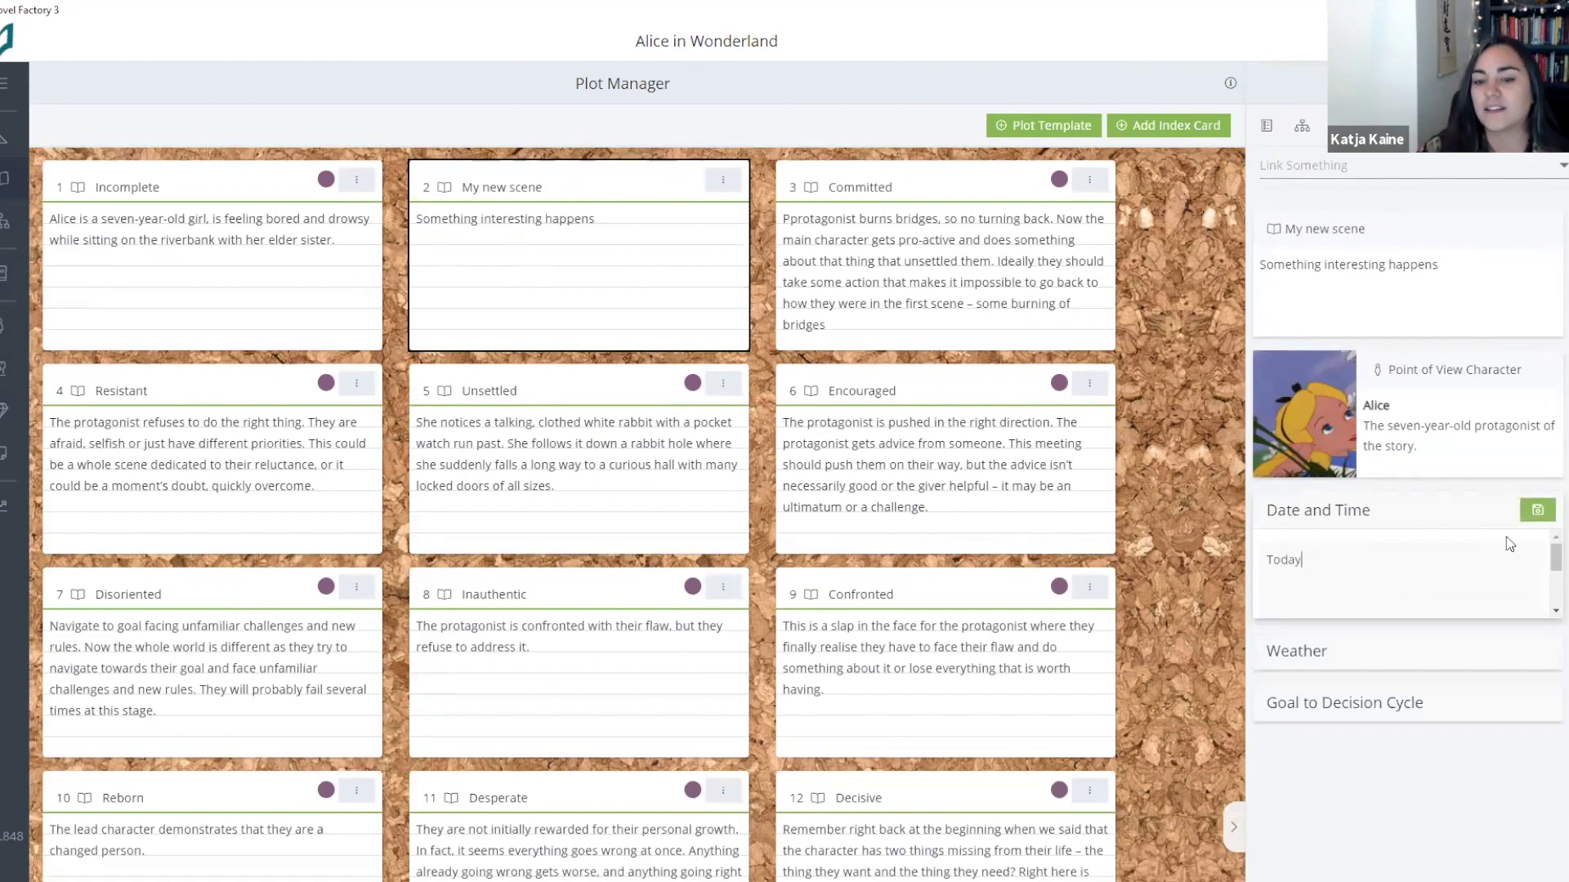
{"action": "left_click", "coordinate": [1535, 512]}
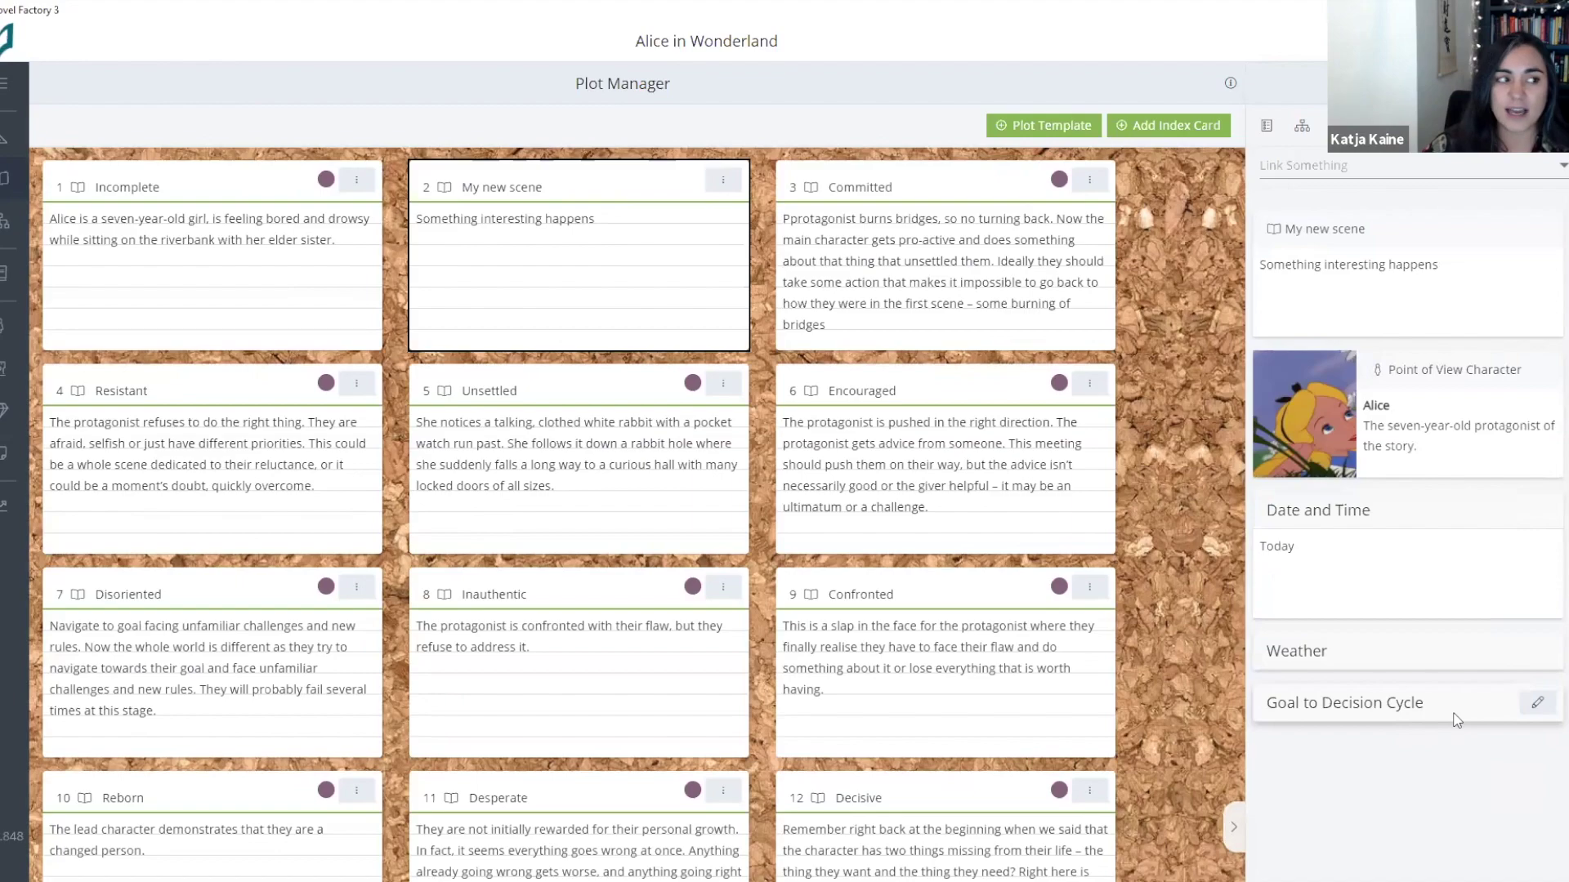
Step: View the Goal to Decision Cycle form of the "My new scene" card and close it without entering anything
{"action": "left_click", "coordinate": [1539, 708]}
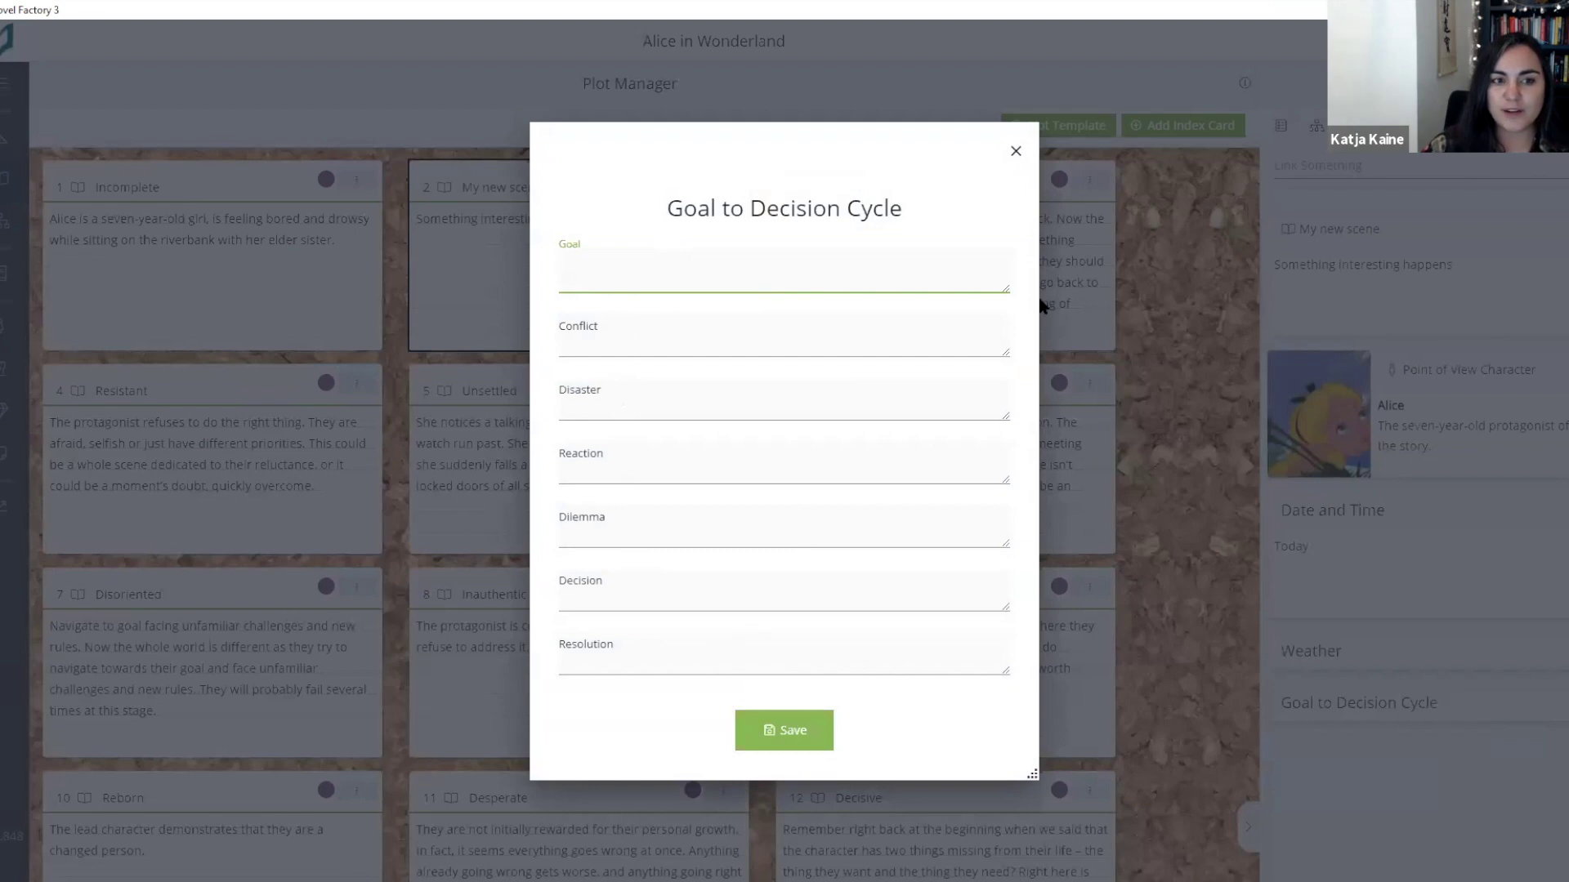
{"action": "left_click", "coordinate": [1015, 152]}
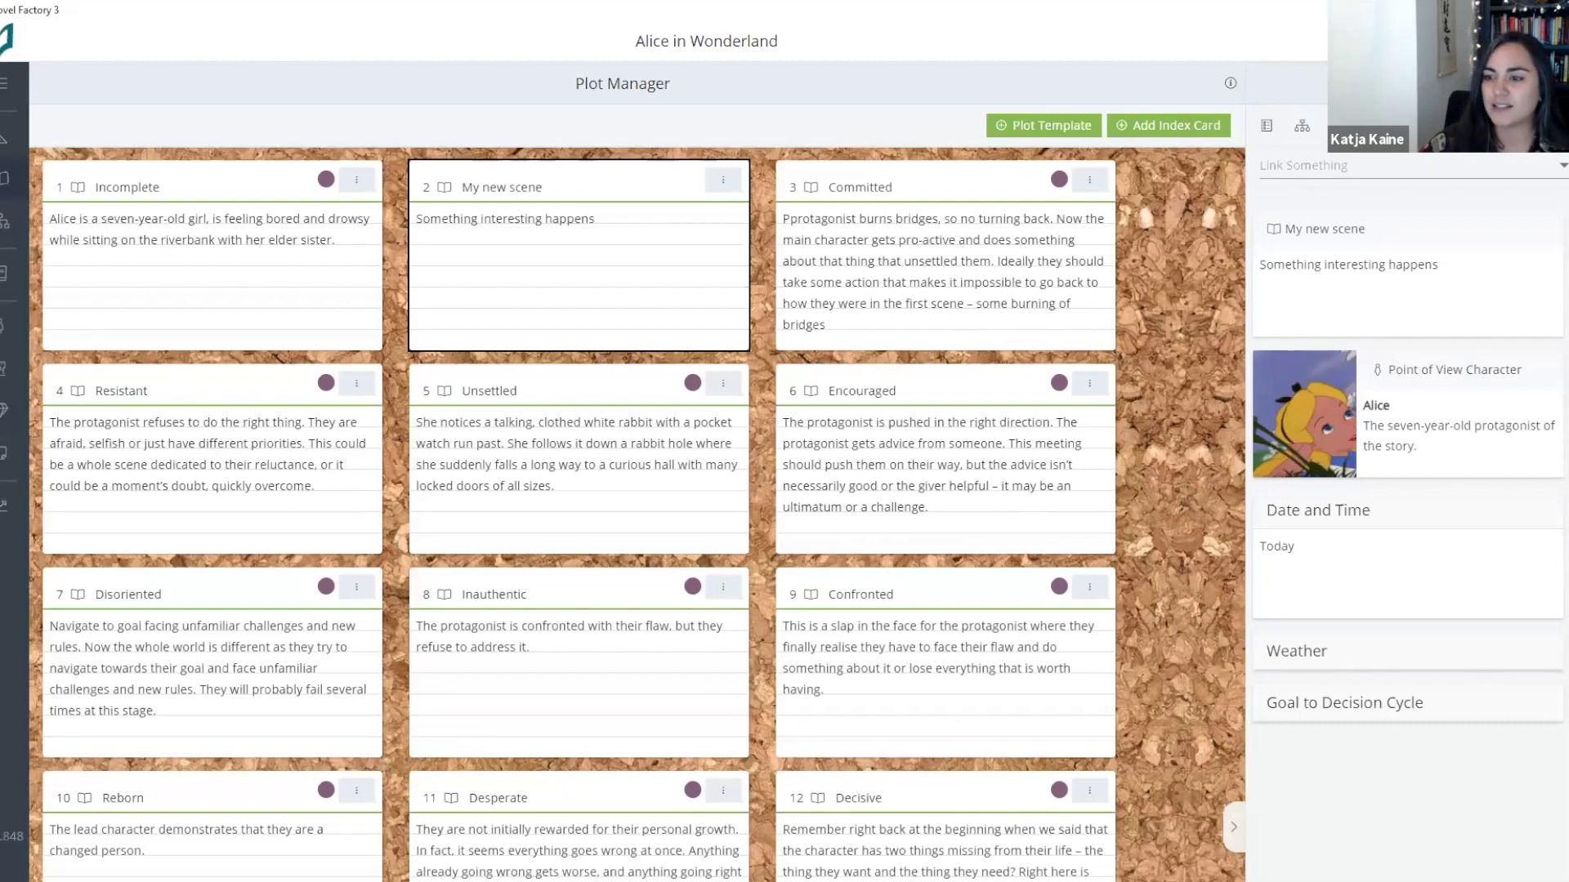
Step: Open the Subplot Manager and set up a new subplot named "New subplot" with a purple colour
{"action": "left_click", "coordinate": [3, 223]}
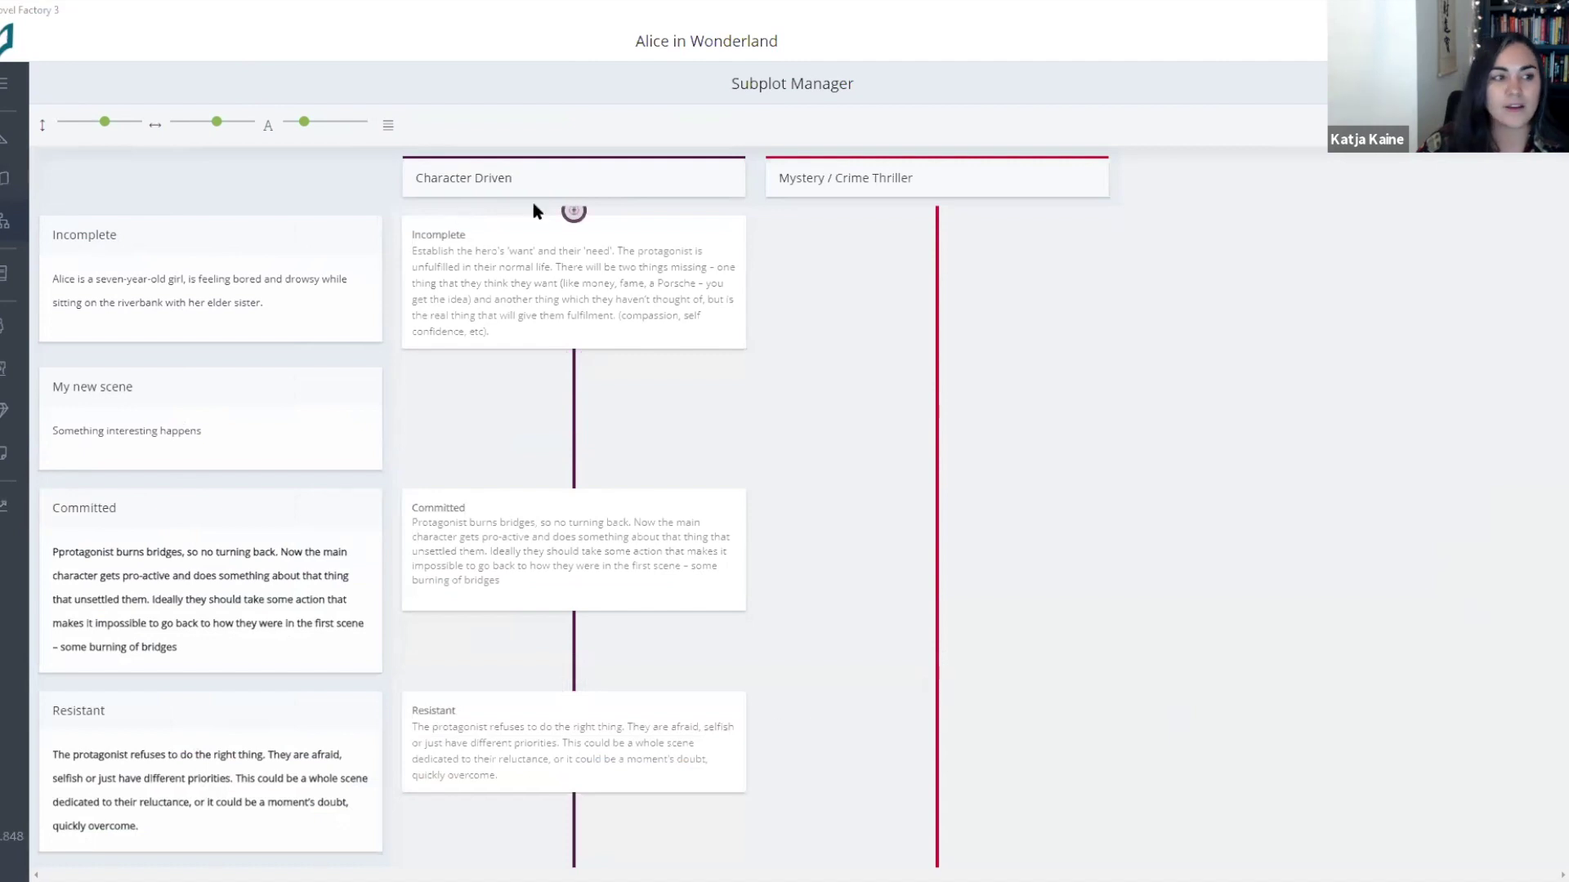
{"action": "mouse_move", "coordinate": [545, 195]}
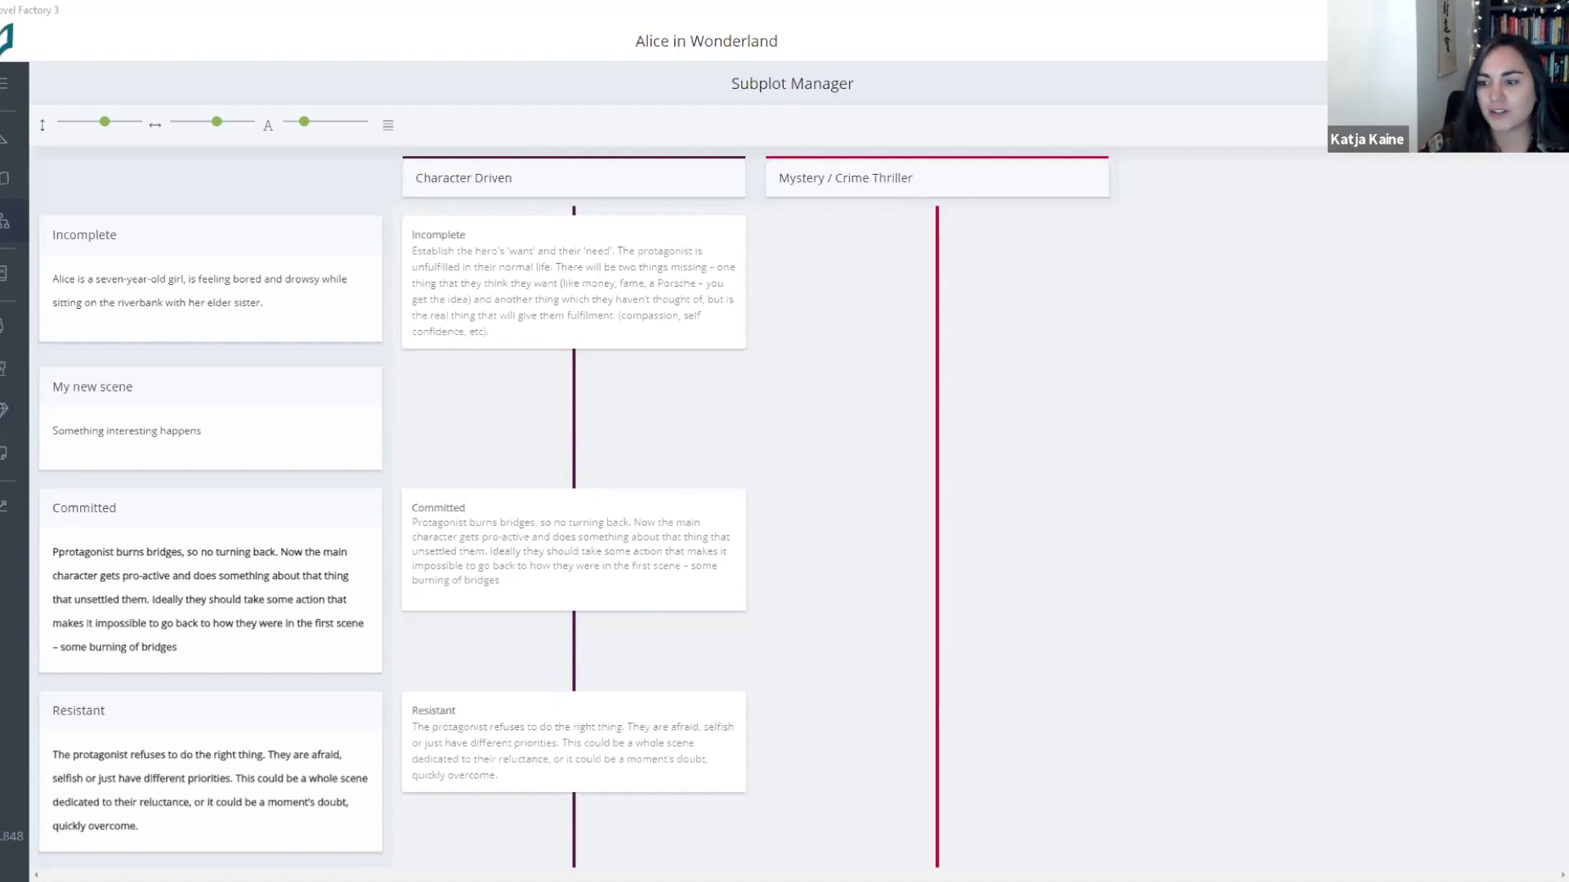
{"action": "left_click", "coordinate": [1462, 124]}
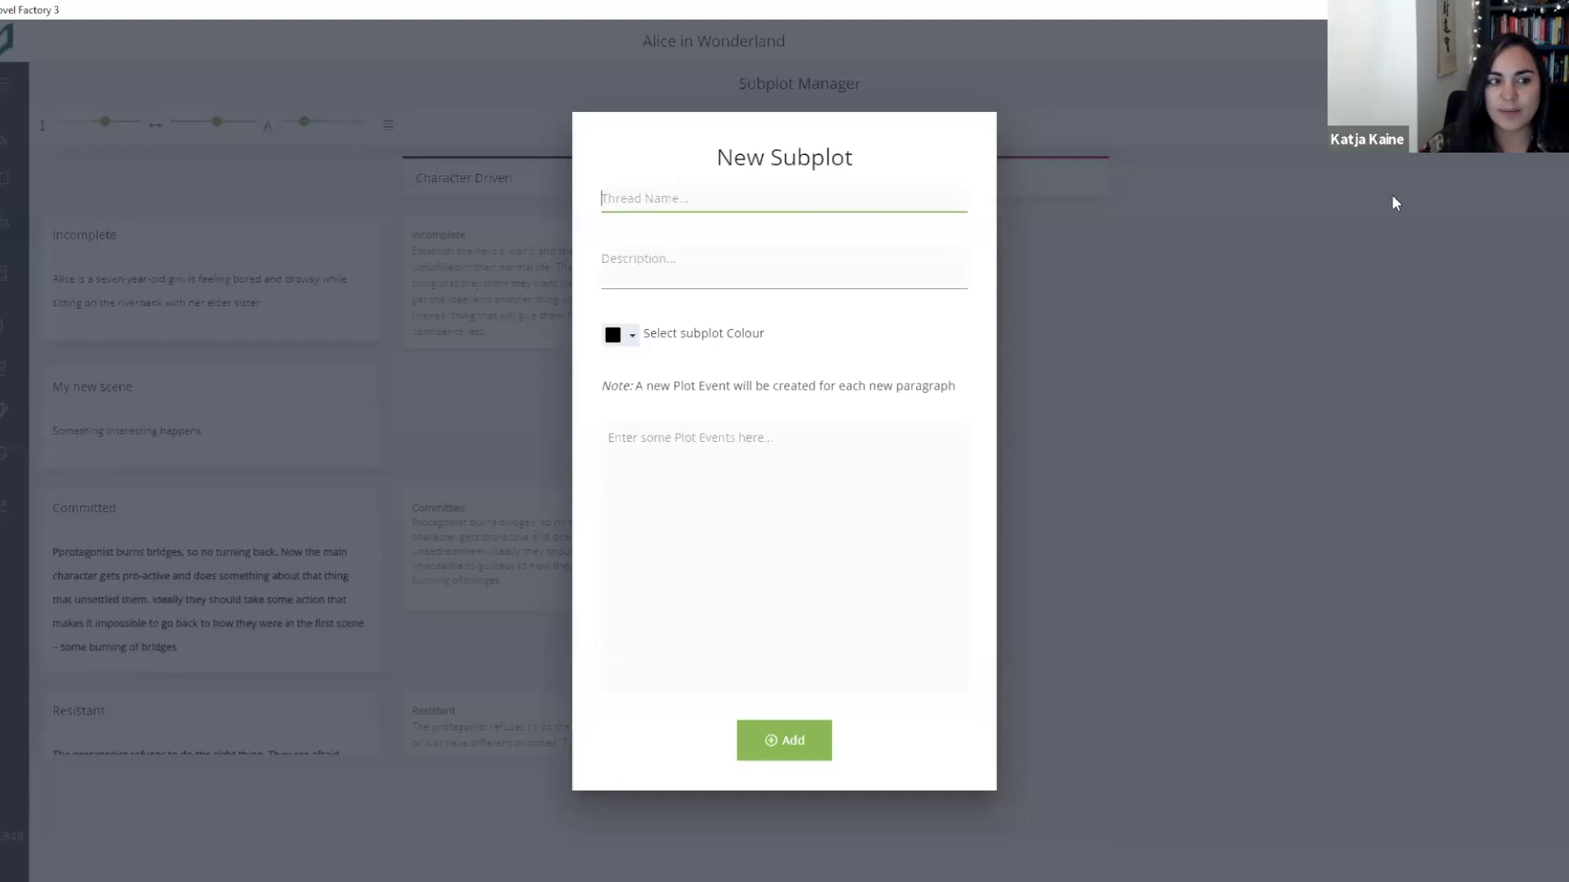
{"action": "type", "text": "New subplot"}
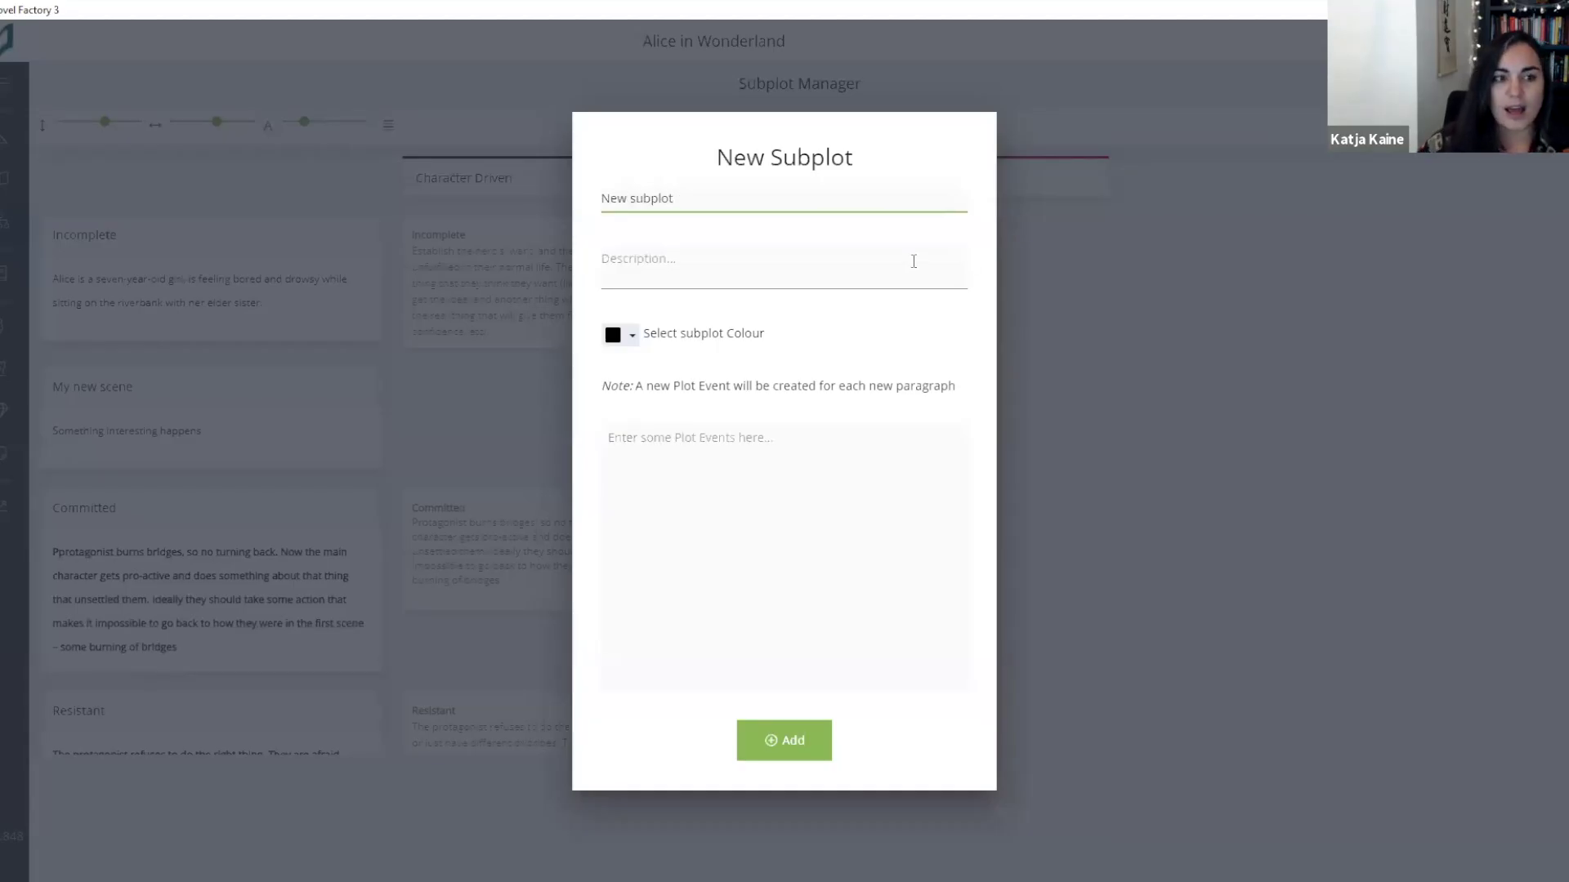
{"action": "left_click", "coordinate": [746, 277]}
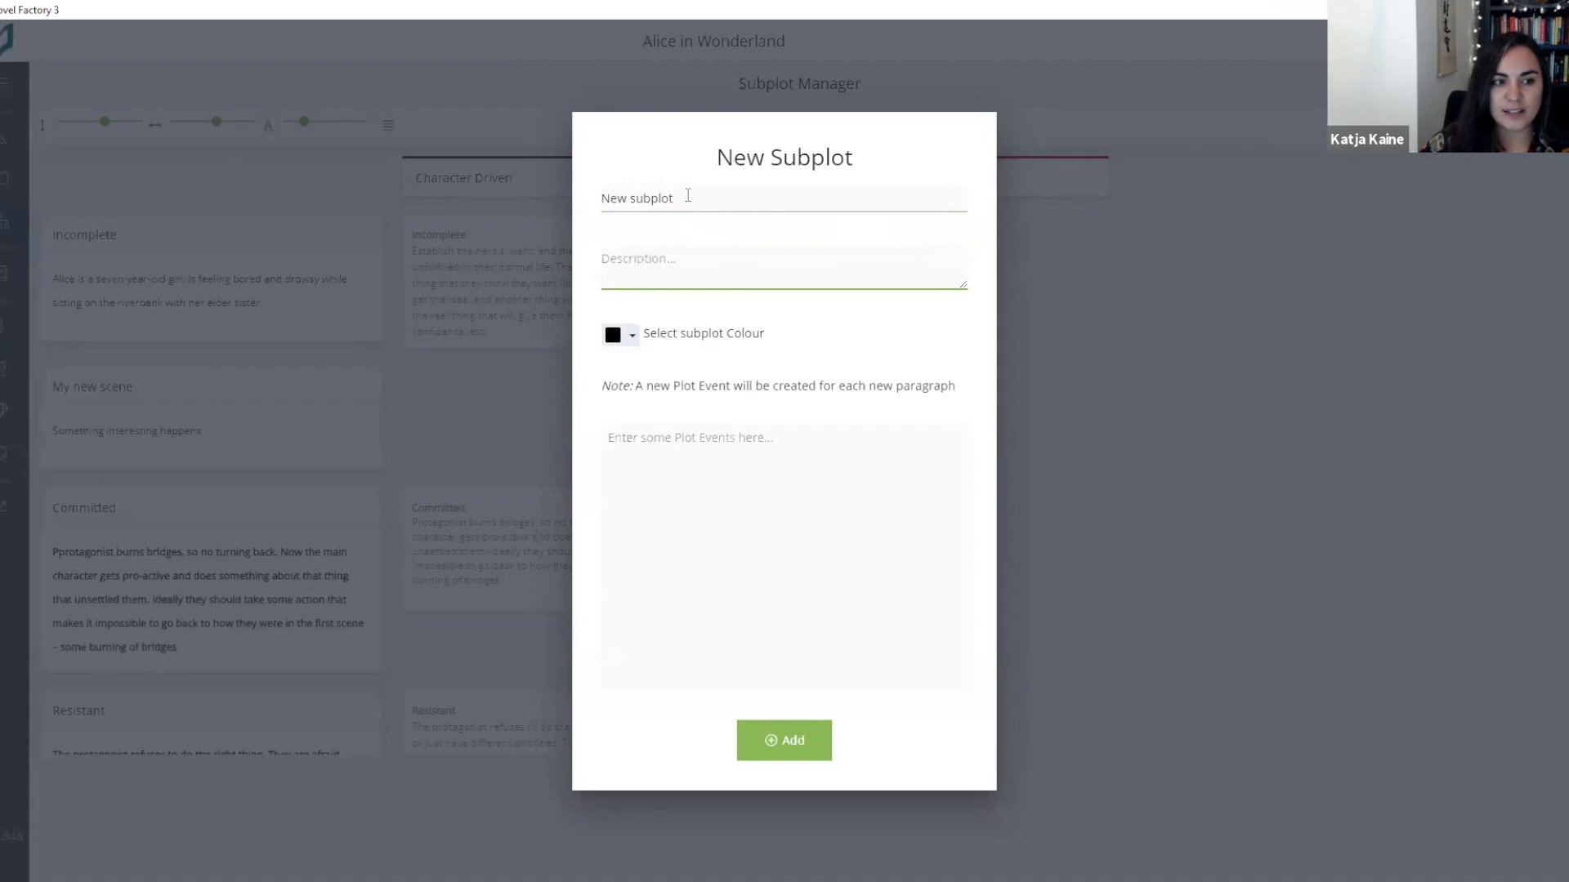
{"action": "left_click", "coordinate": [634, 340]}
{"action": "left_click", "coordinate": [675, 365]}
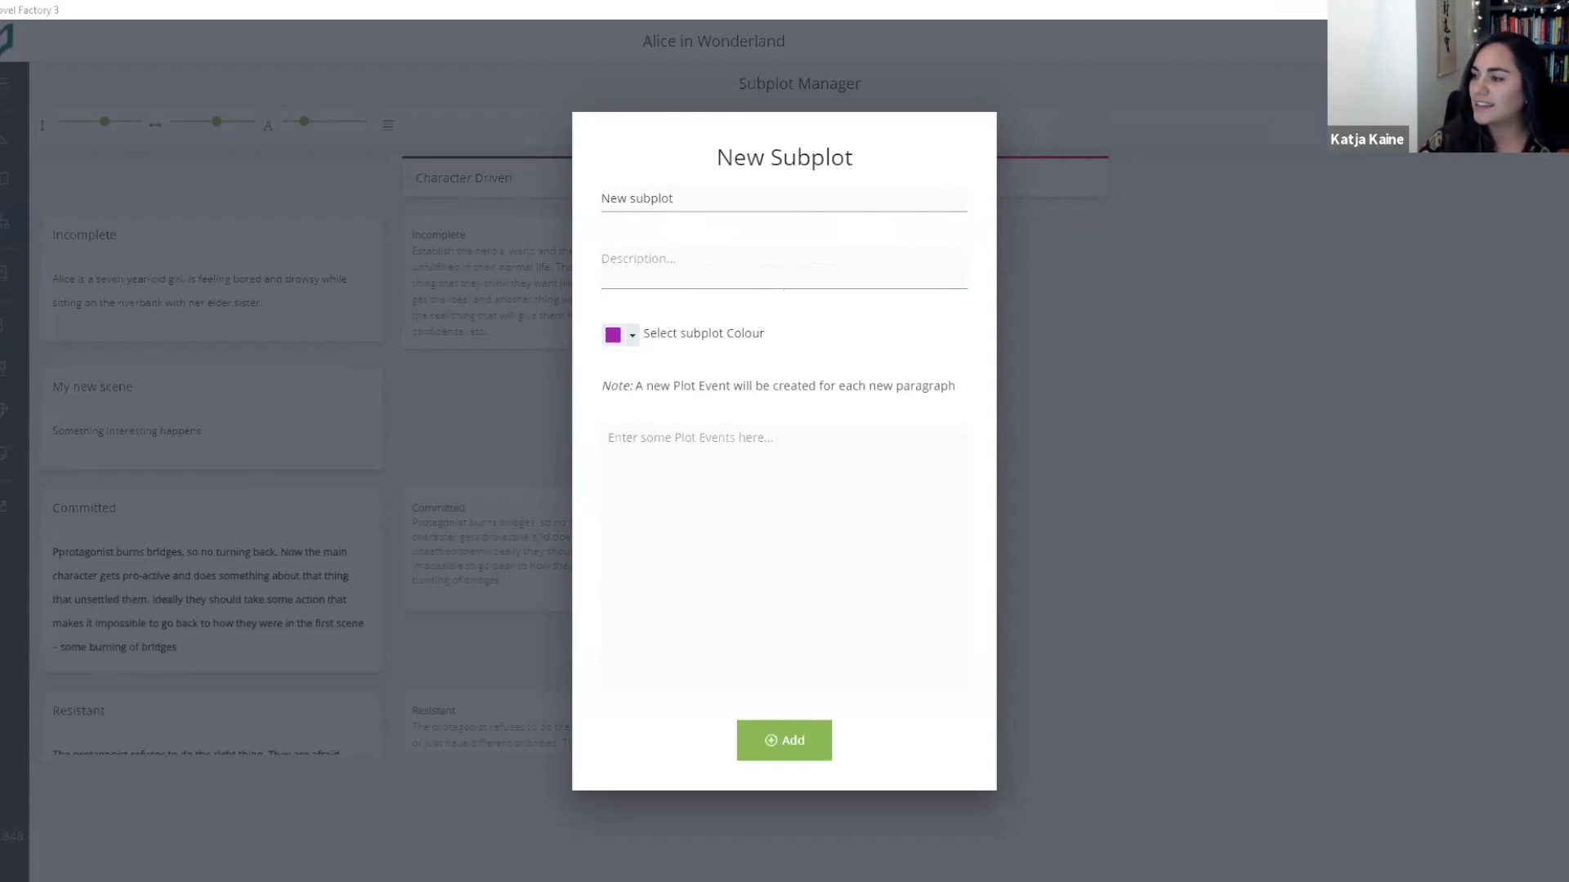
Step: Enter five plot events about Alice seeing, stealing and losing the white rabbit's watch, its magical powers and dark history, as separate paragraphs, and add the subplot
{"action": "left_click", "coordinate": [731, 467]}
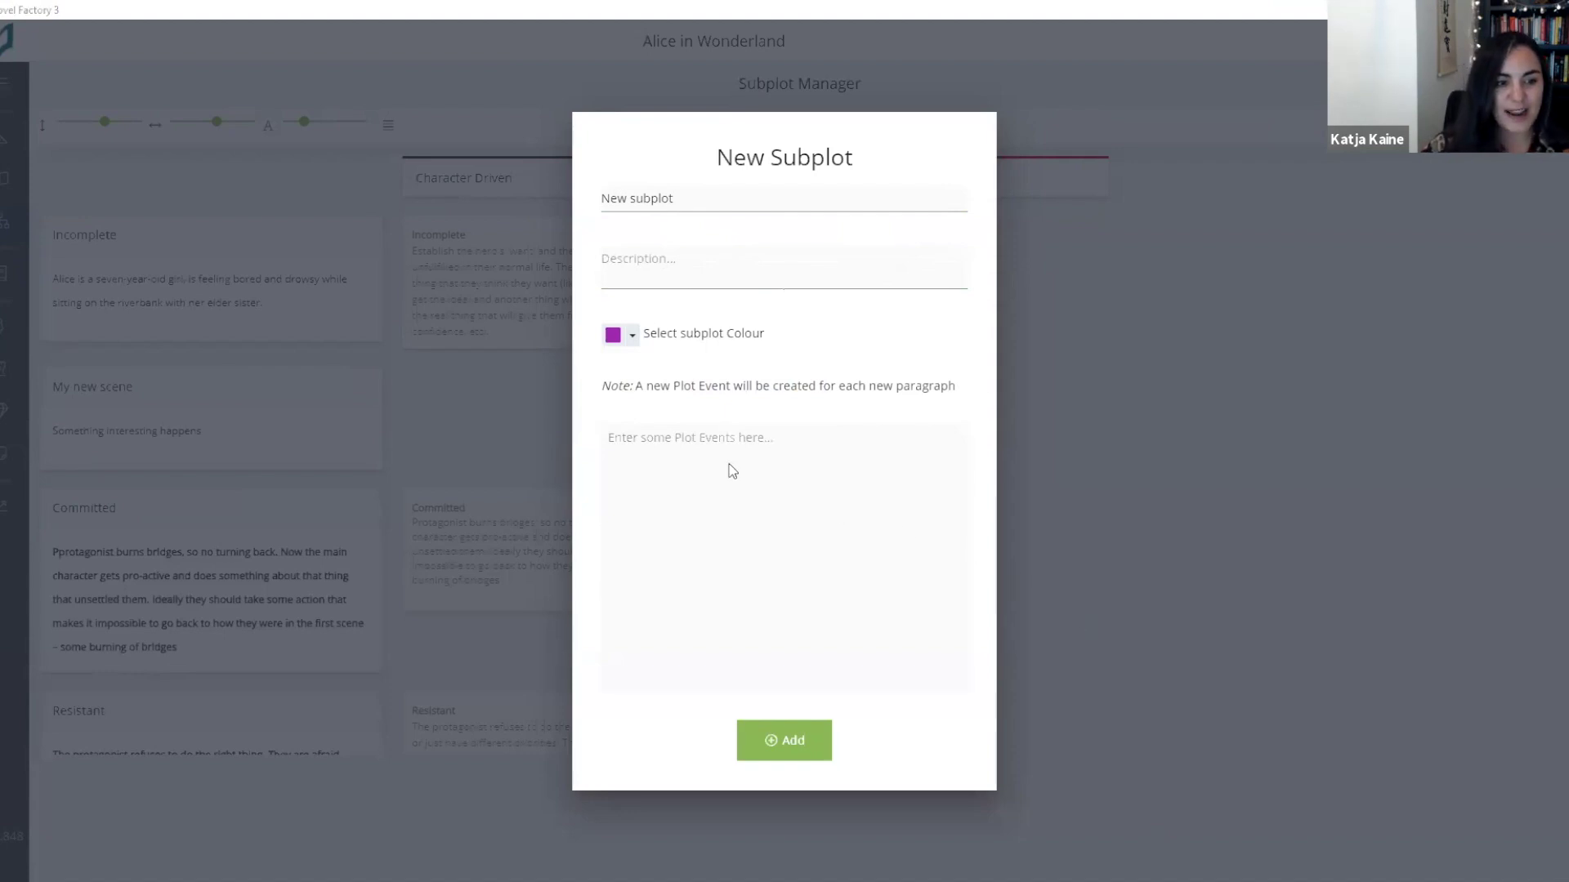
{"action": "type", "text": "Alice sees the white rabbit's watch. Alice steals the white rabbit's watch. She learns it has magical powers. She learns it has a dark history. Someome steals the watch from Alice."}
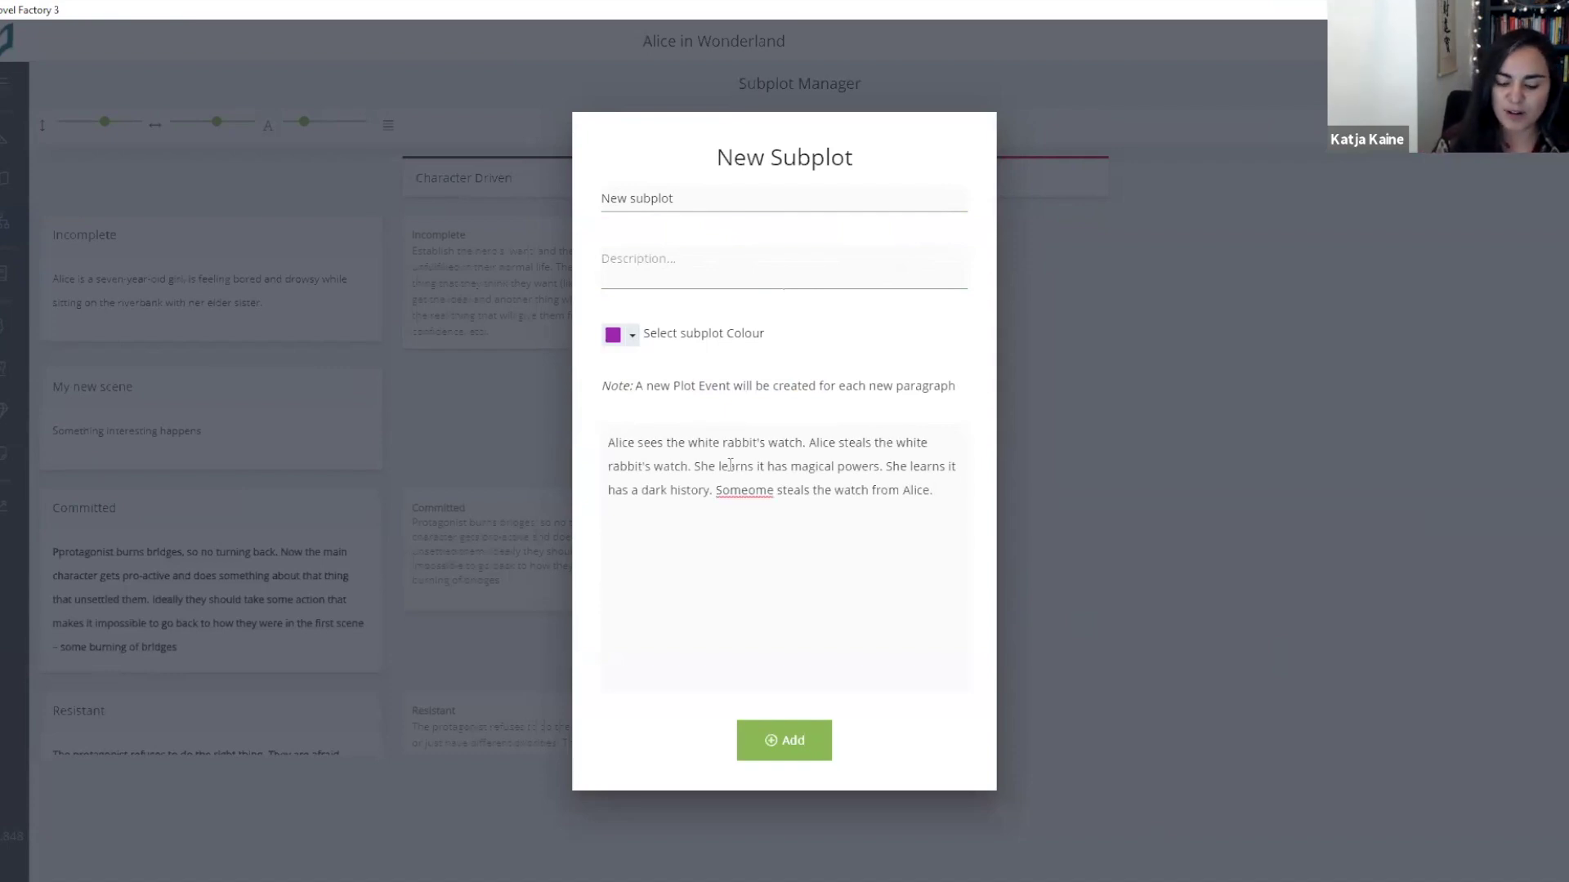
{"action": "left_click", "coordinate": [809, 443]}
{"action": "key", "text": "Return"}
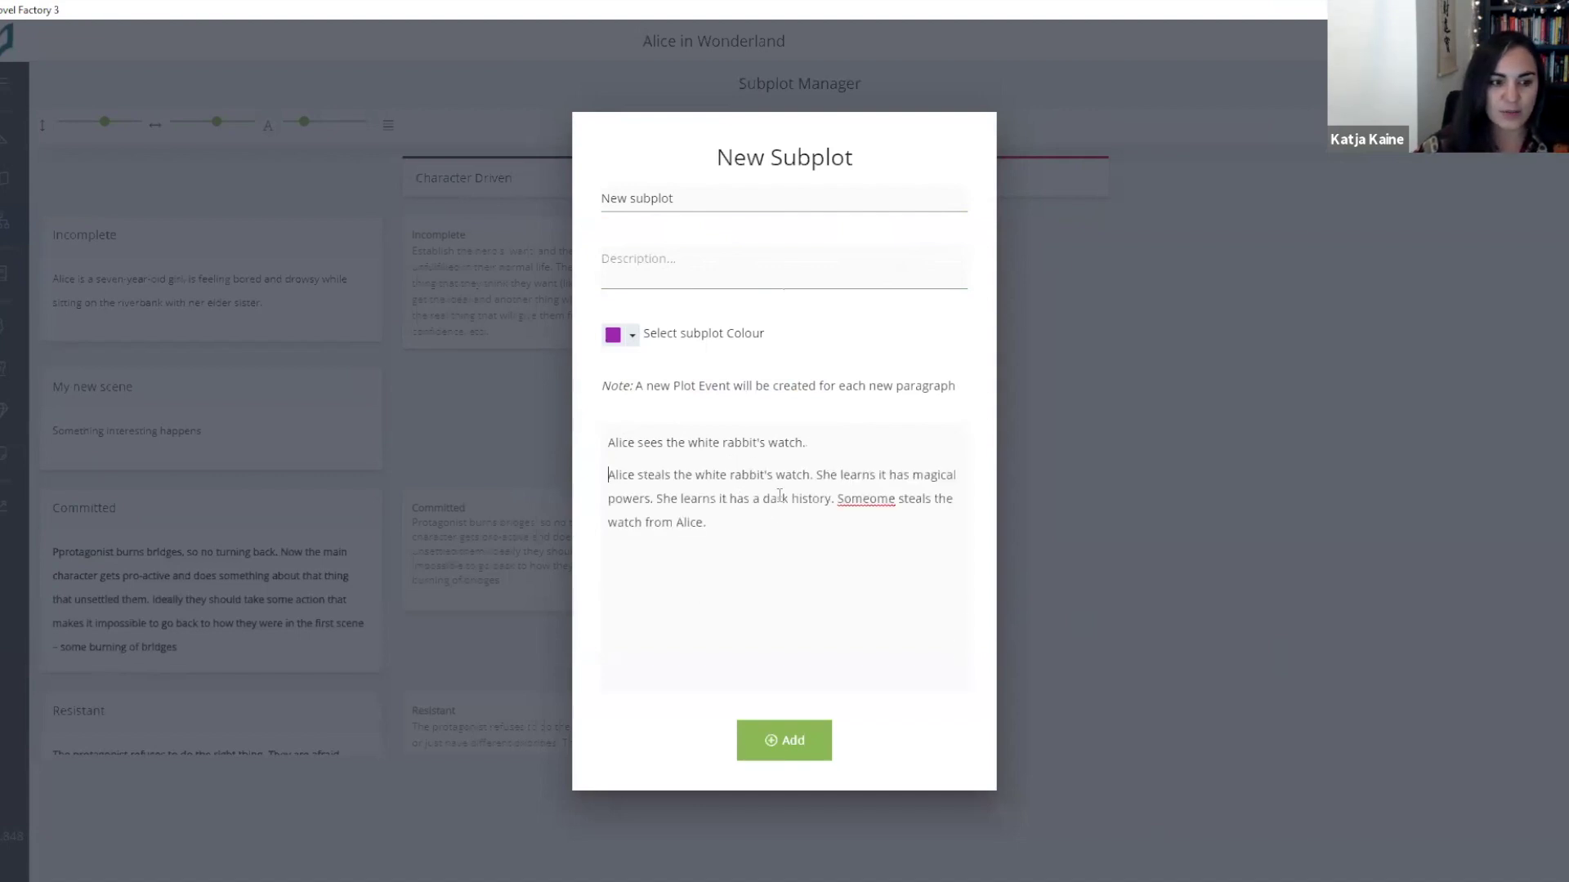
{"action": "left_click", "coordinate": [818, 474]}
{"action": "key", "text": "Return"}
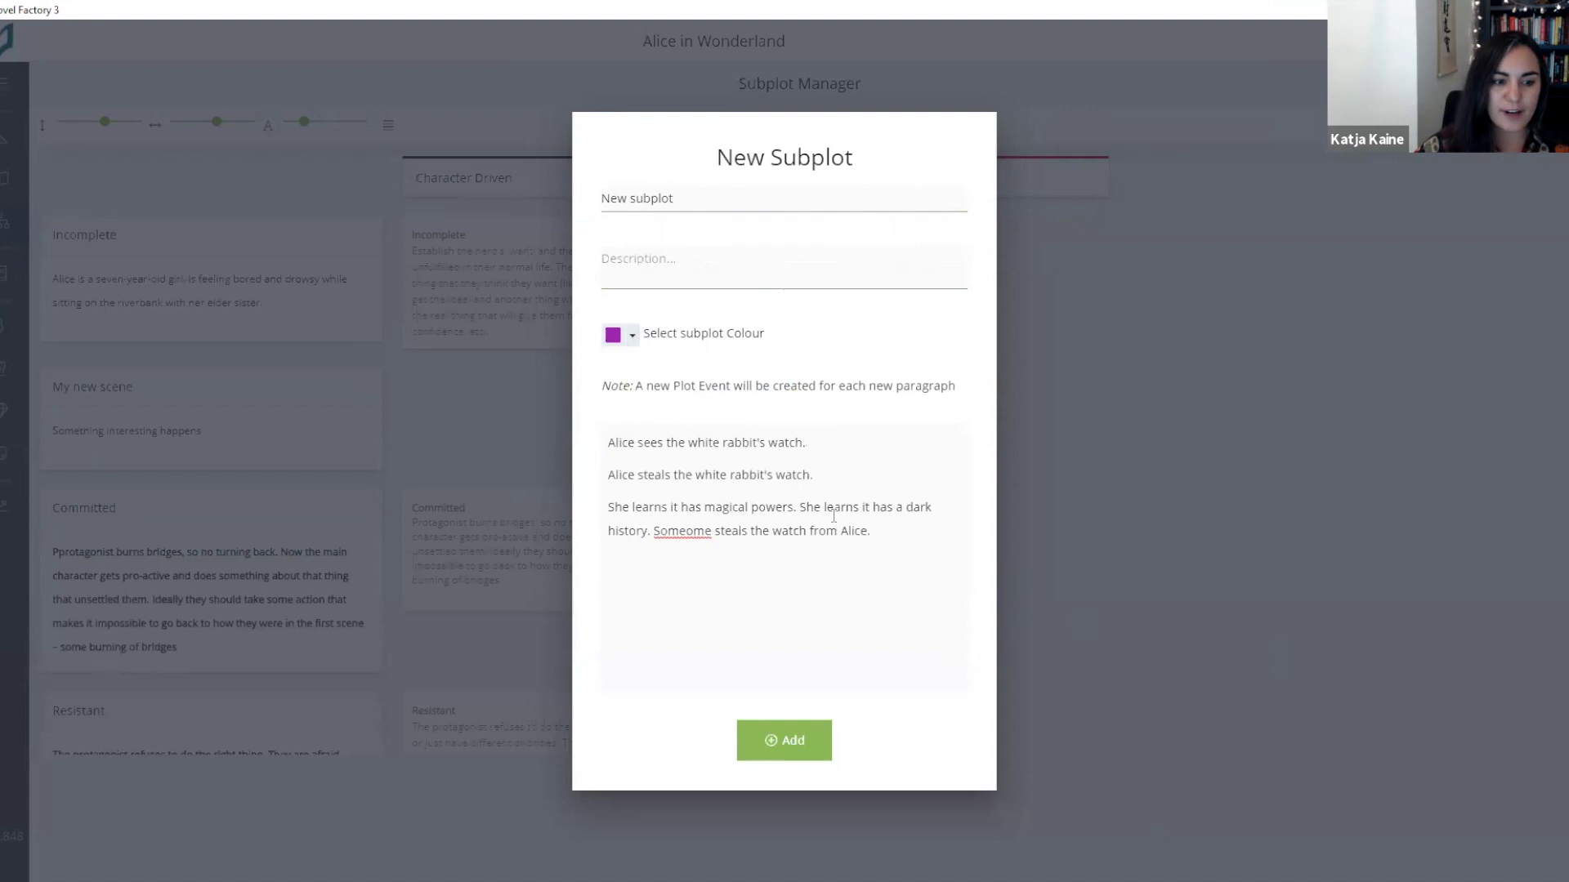
{"action": "left_click", "coordinate": [797, 506]}
{"action": "key", "text": "Return"}
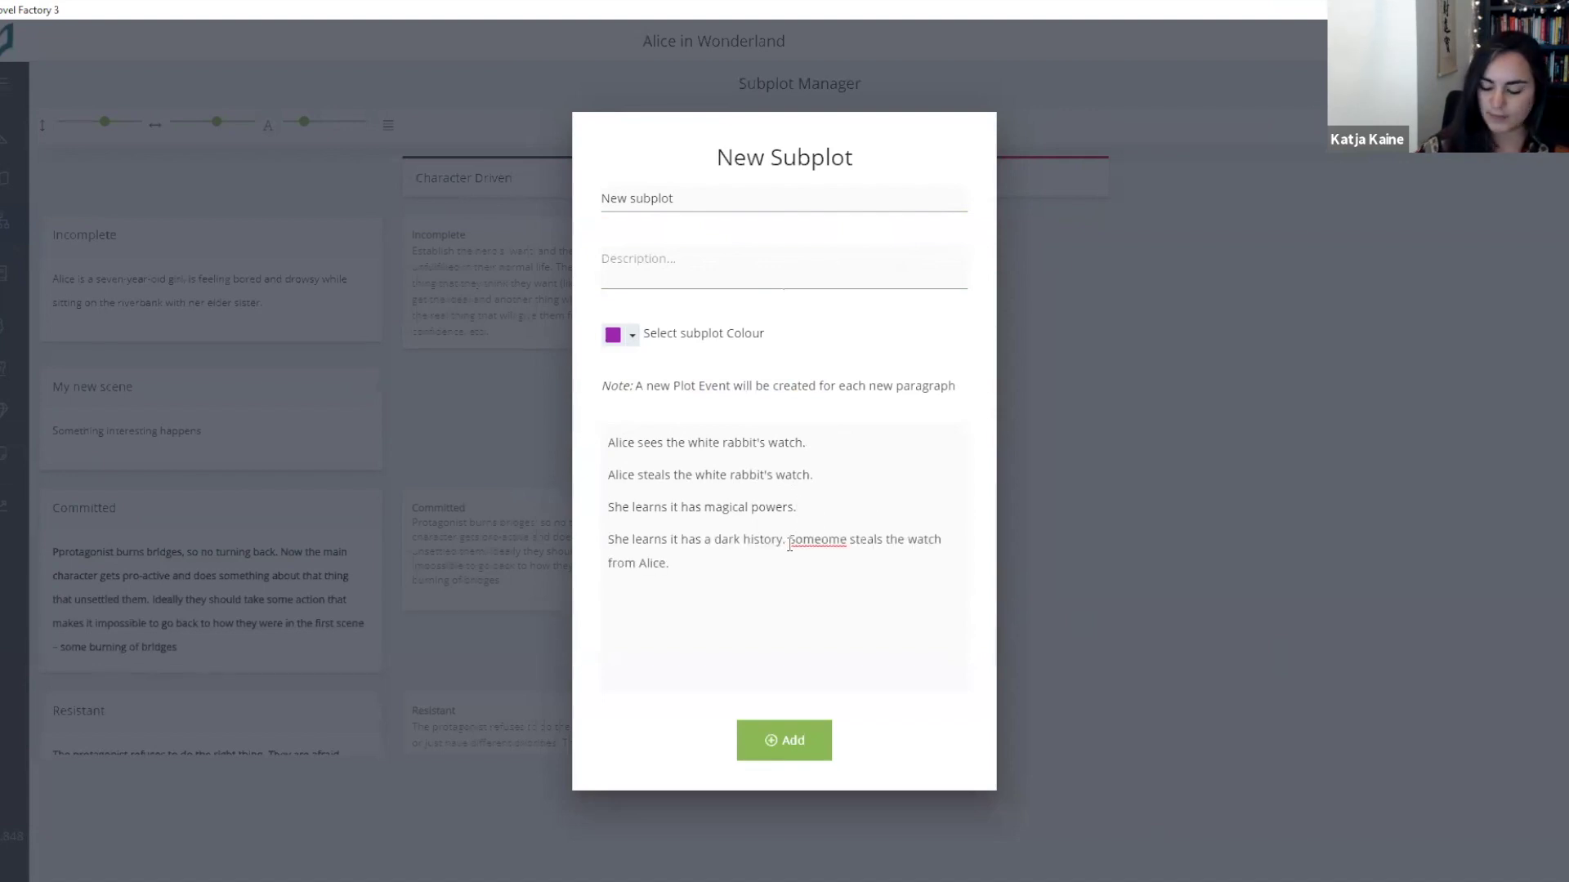
{"action": "key", "text": "Return"}
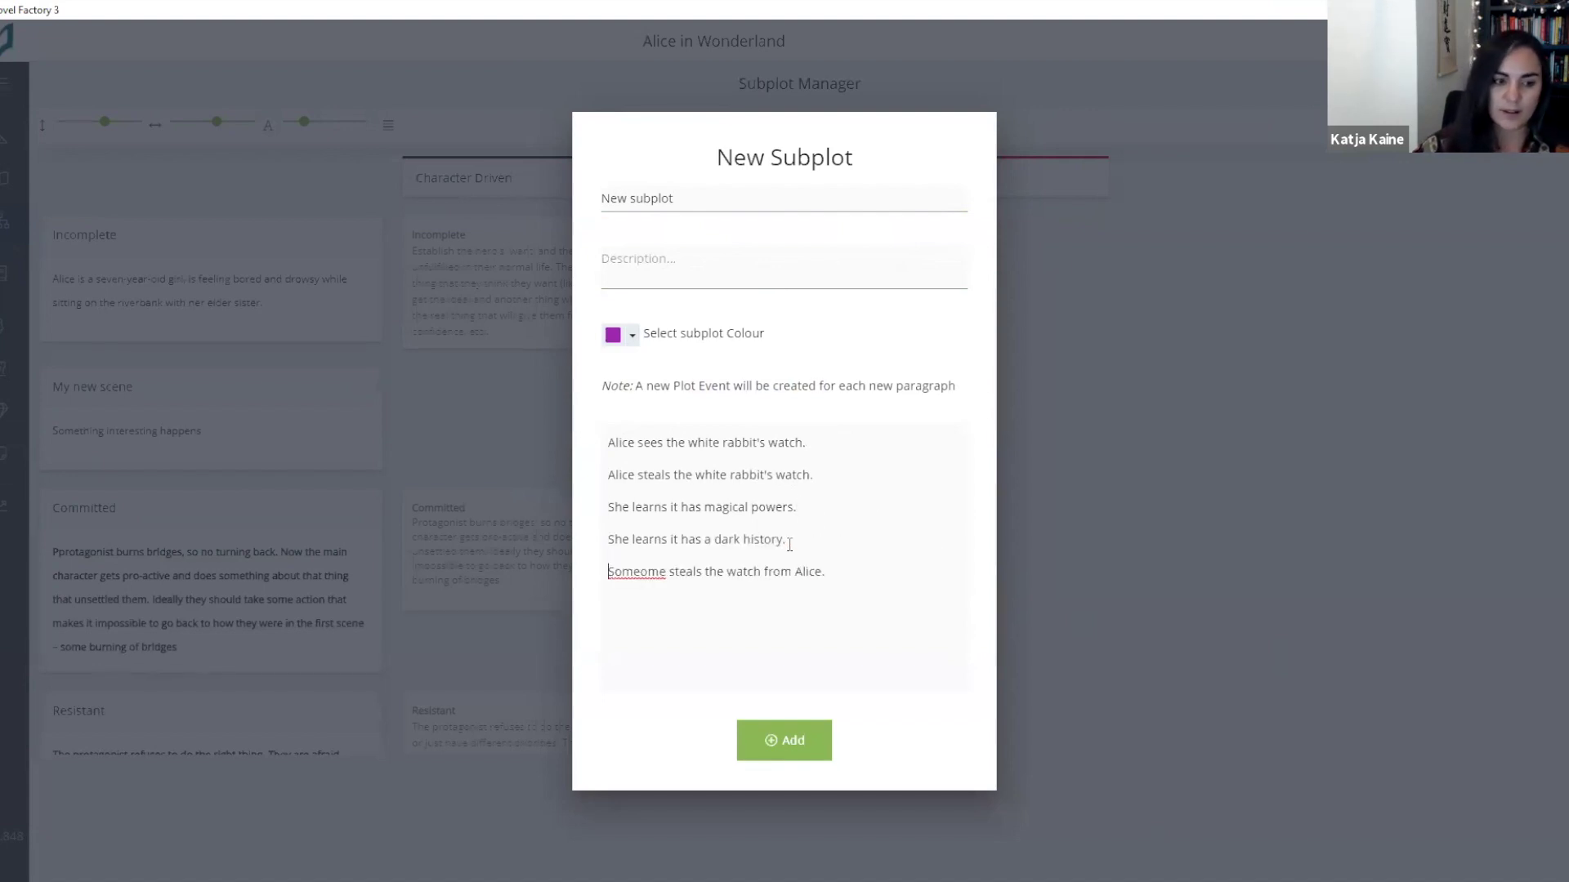
{"action": "left_click", "coordinate": [801, 742]}
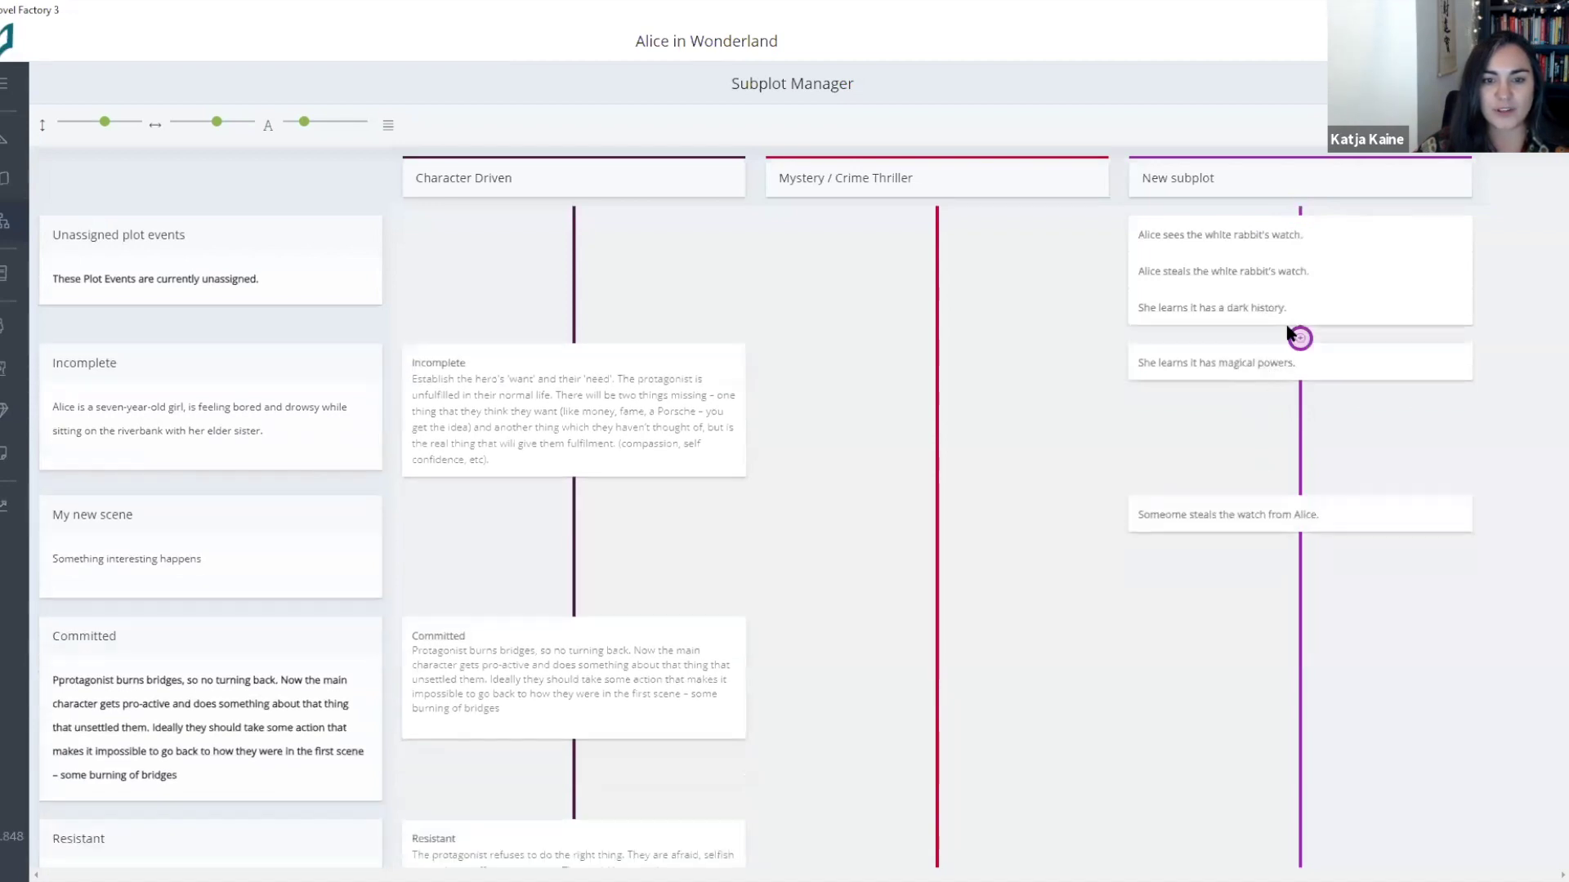
Step: Assign the unassigned events "She learns it has a dark history." and "Alice steals the white rabbit's watch." to the Committed scene
{"action": "left_click_drag", "start_coordinate": [1289, 323], "coordinate": [1279, 654]}
{"action": "left_click_drag", "start_coordinate": [1297, 272], "coordinate": [1278, 645]}
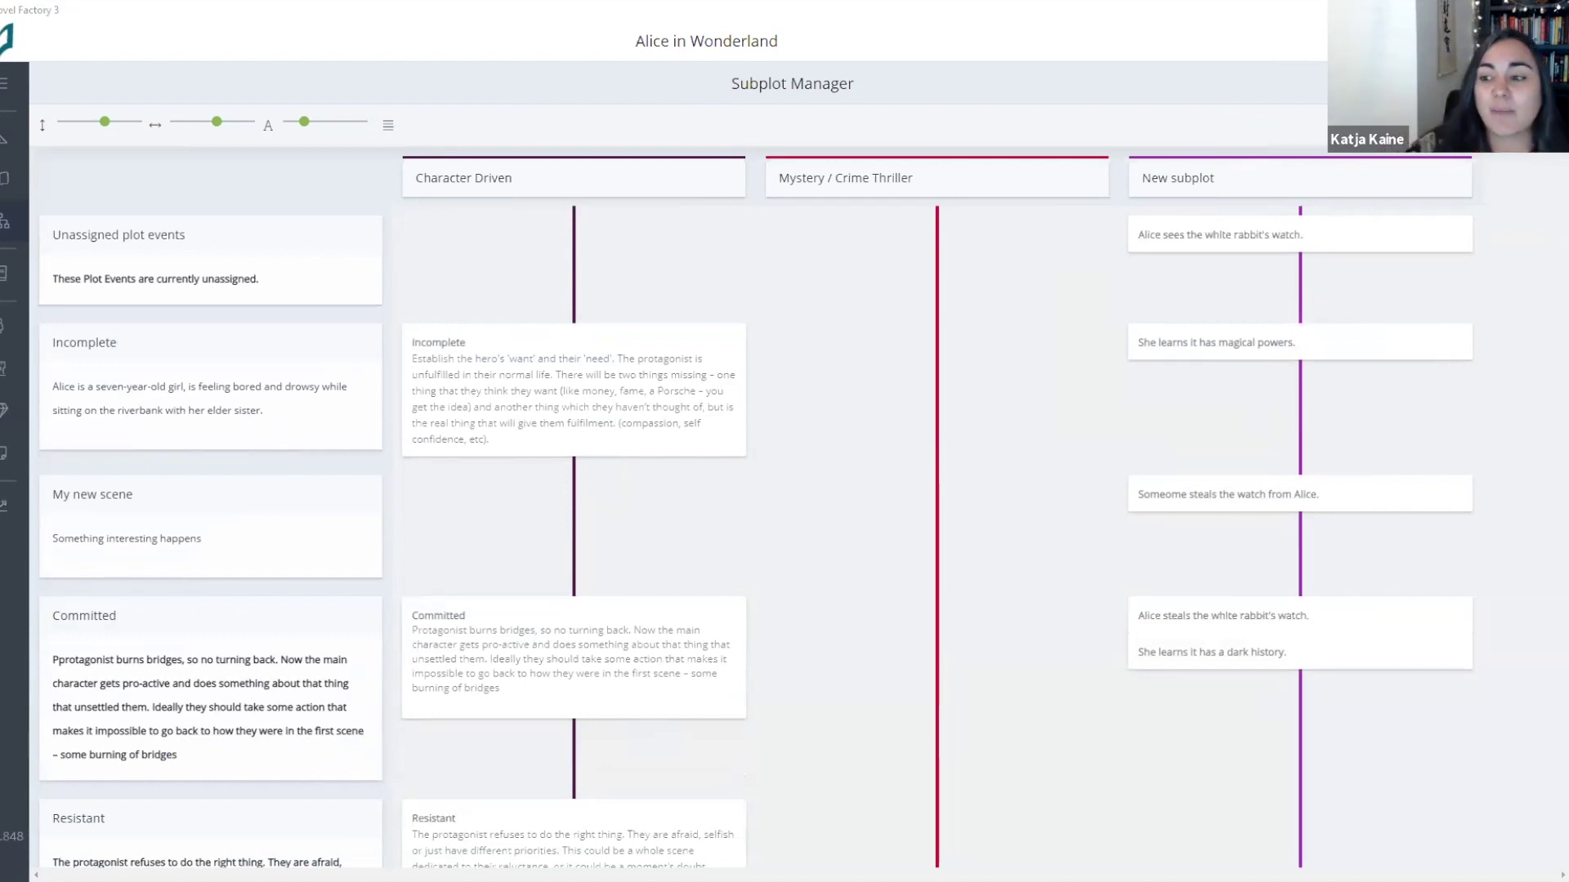
Step: View the plot templates available for a subplot and close the list without choosing one
{"action": "mouse_move", "coordinate": [1446, 178]}
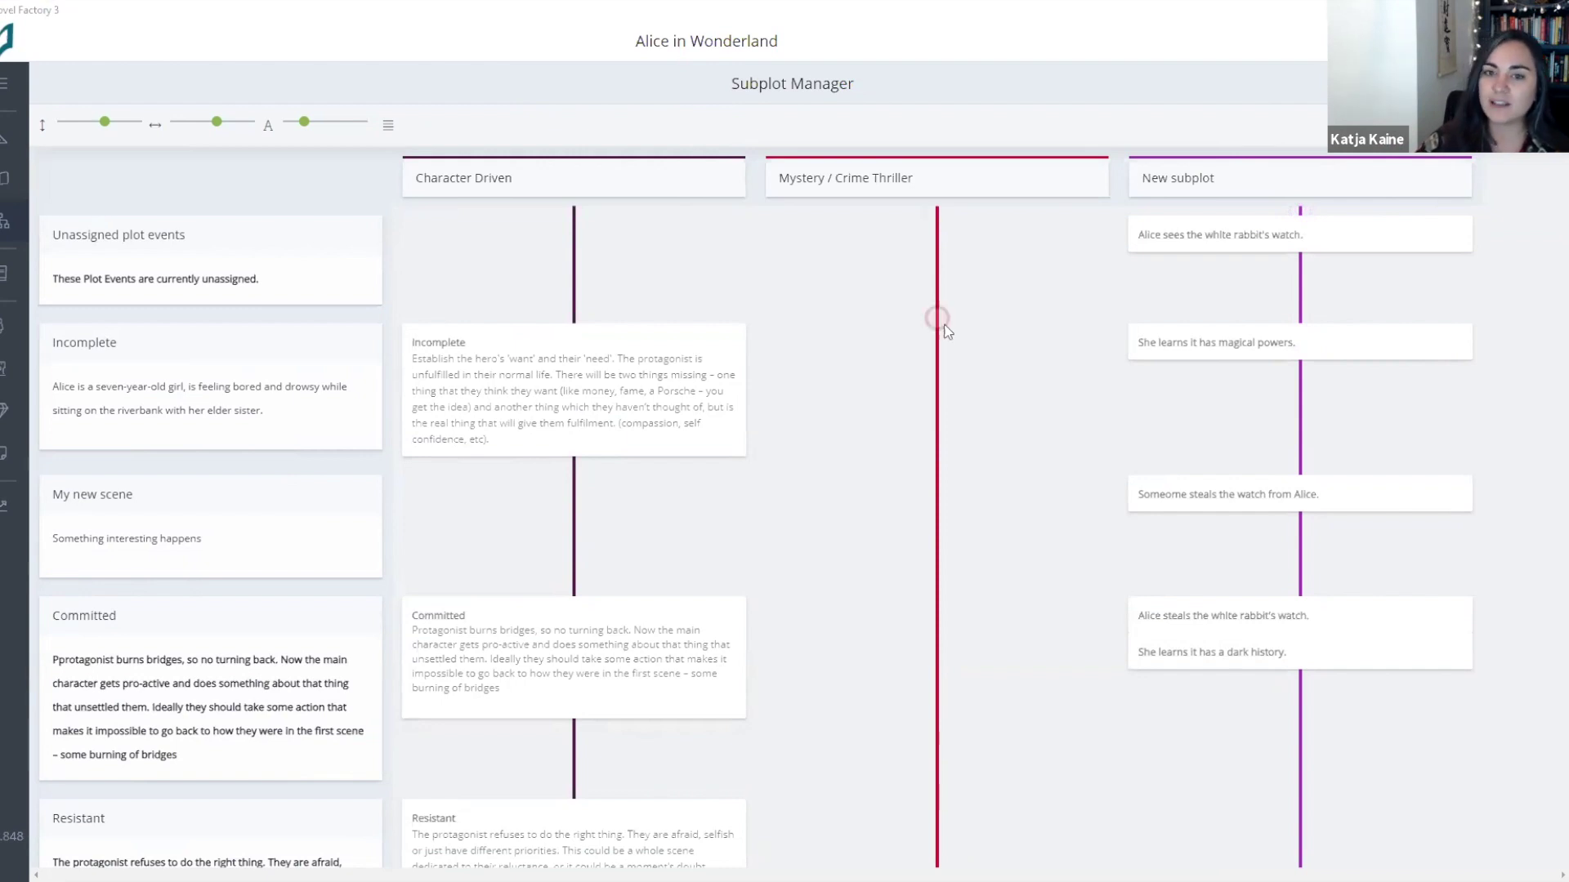
{"action": "left_click", "coordinate": [751, 581]}
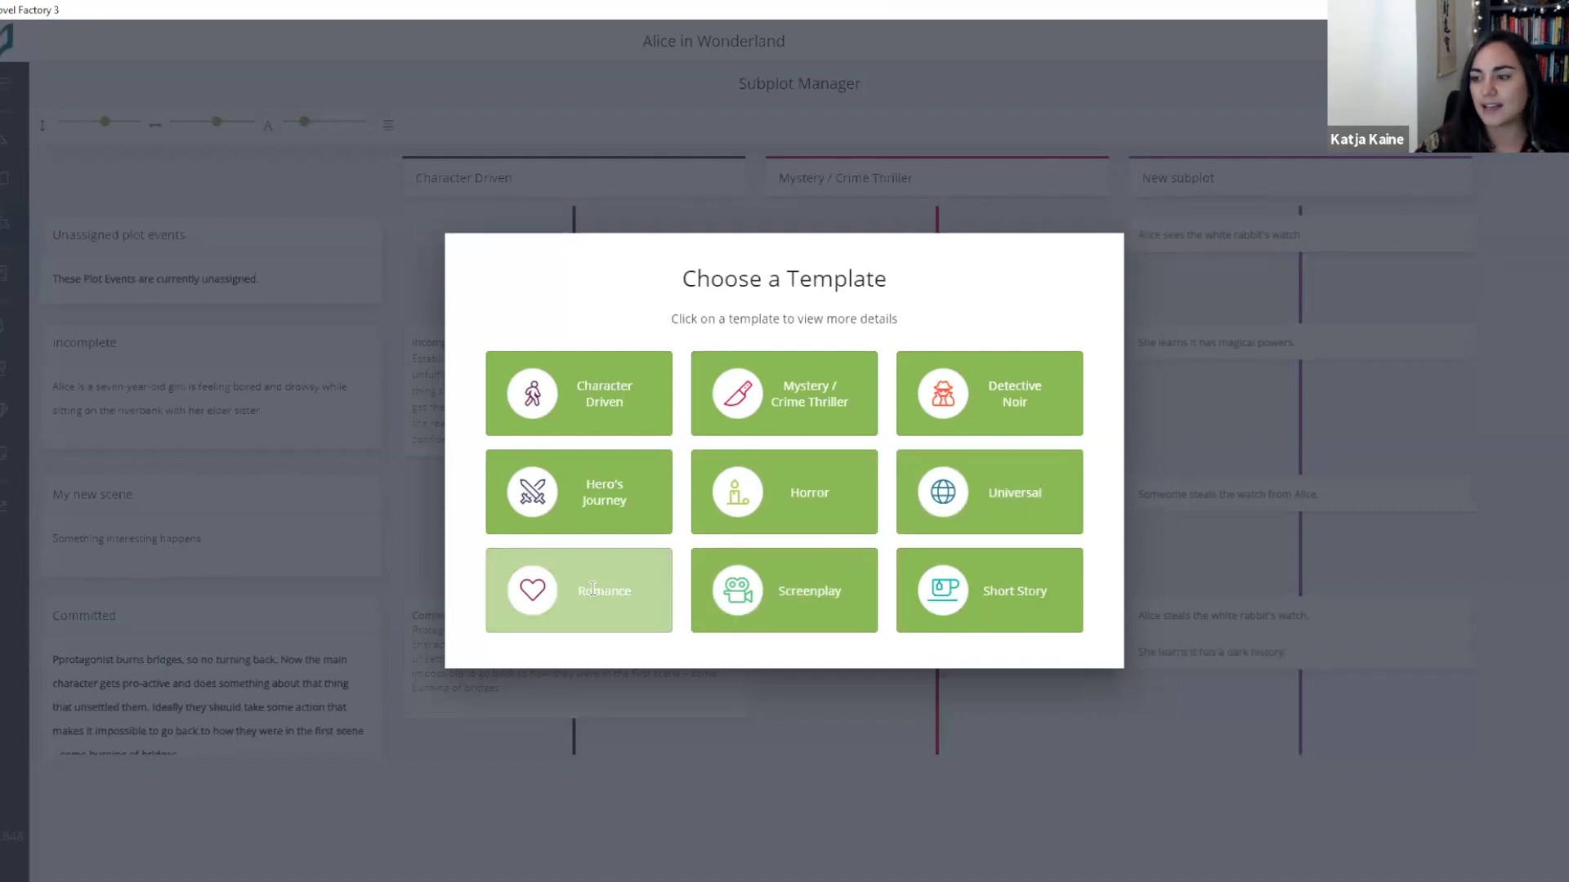
{"action": "left_click", "coordinate": [1472, 408]}
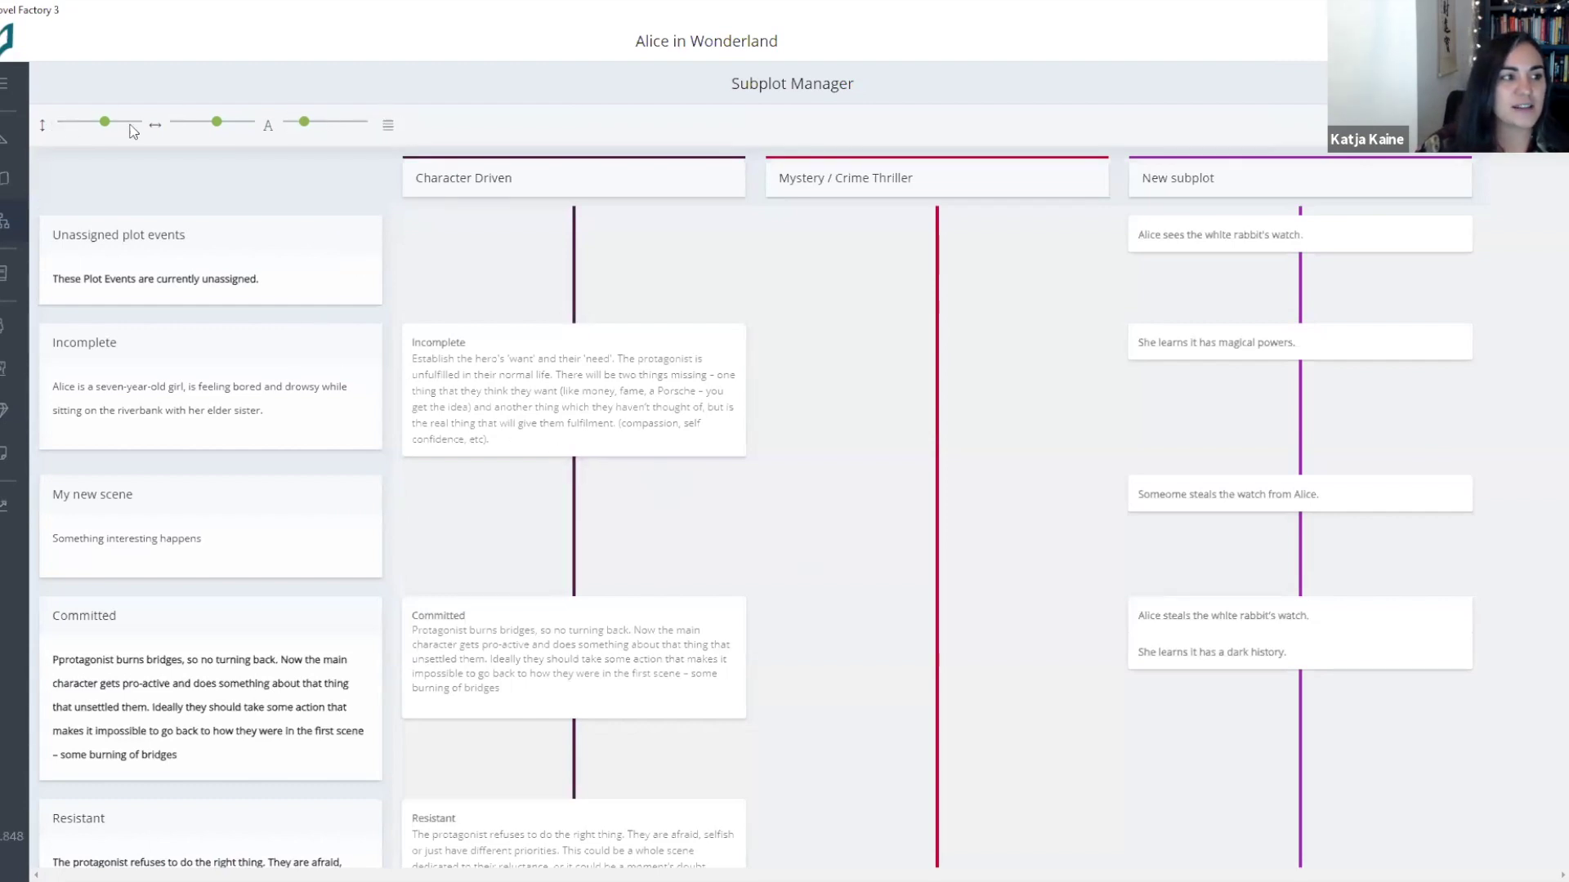
Step: Hide the subplot event details to condense the grid, and show them again
{"action": "left_click", "coordinate": [389, 128]}
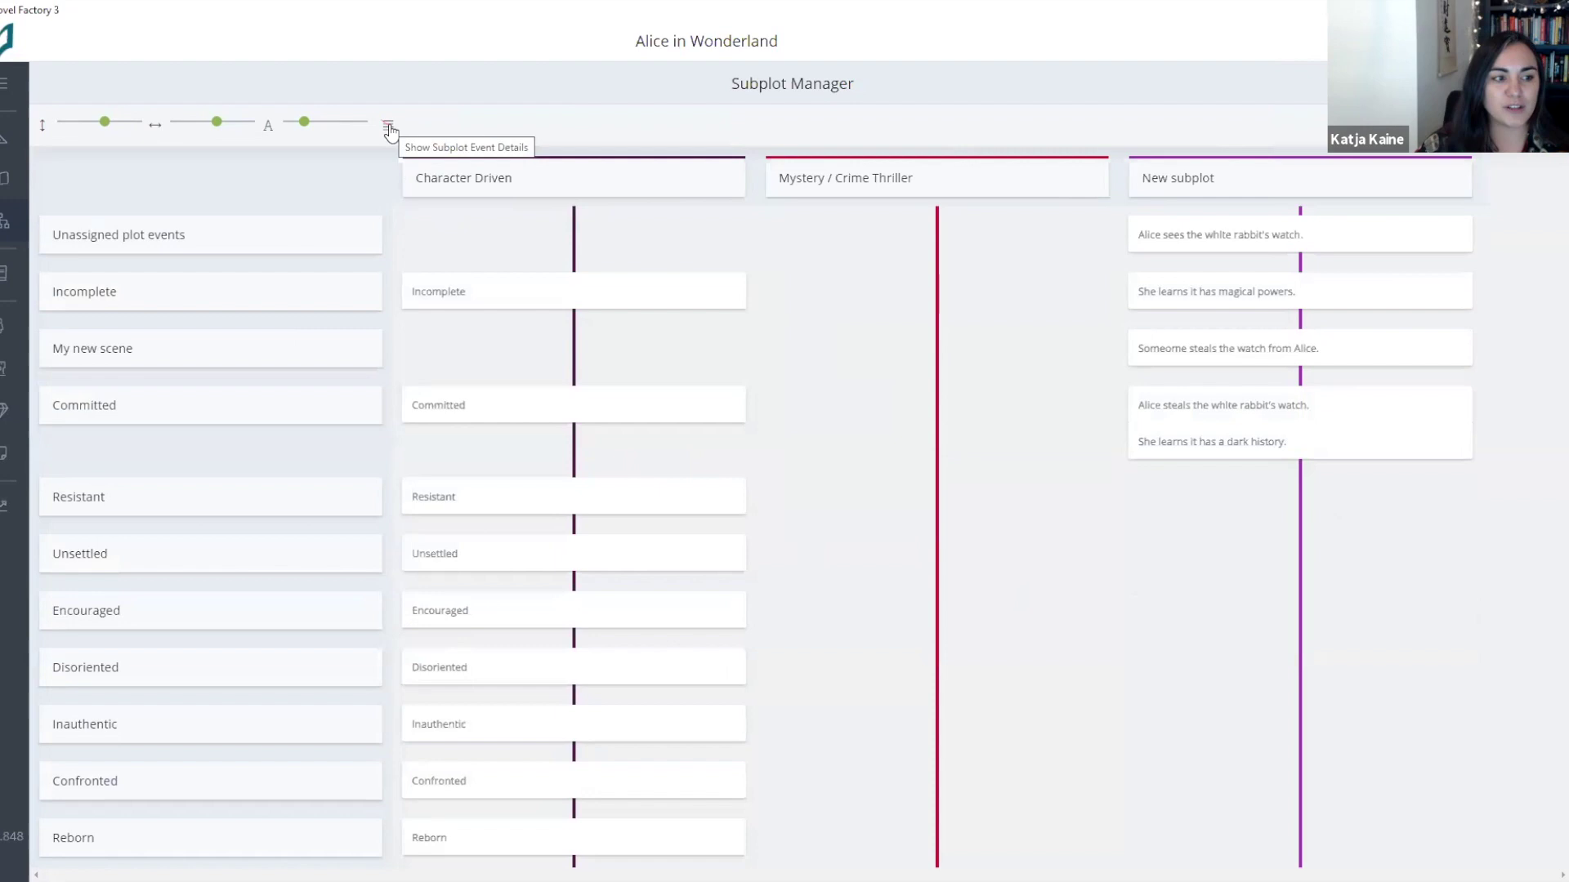
{"action": "left_click", "coordinate": [388, 125]}
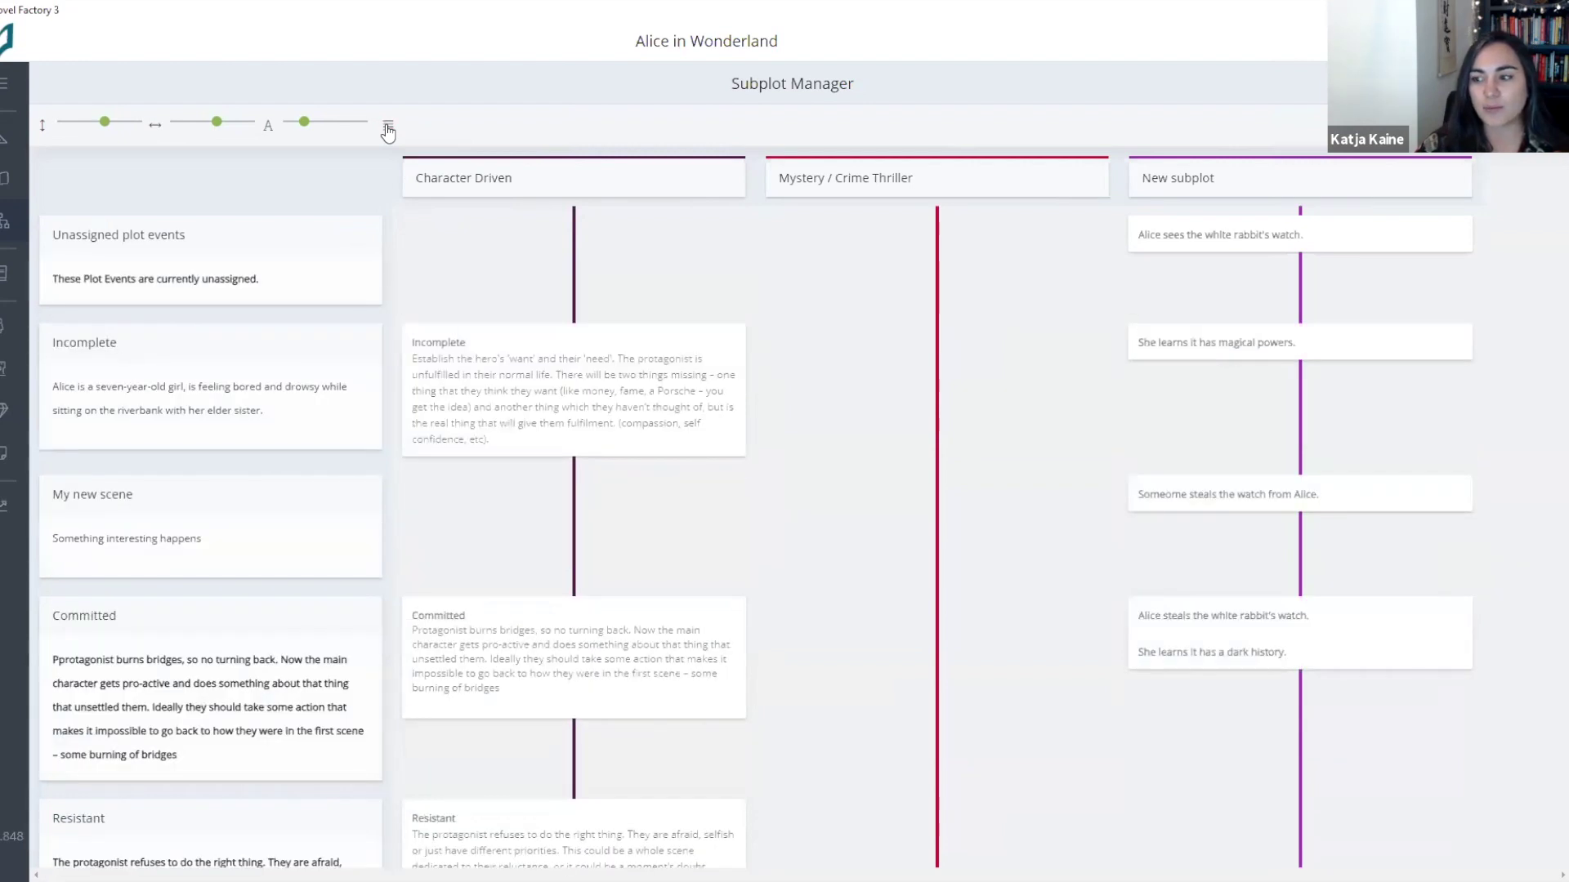
Step: Reduce the grid's row height to near its minimum and place the Mystery / Crime Thriller subplot before Character Driven
{"action": "left_click_drag", "start_coordinate": [102, 121], "coordinate": [40, 129]}
{"action": "scroll", "coordinate": [542, 434], "scroll_direction": "down", "scroll_amount": 1}
{"action": "scroll", "coordinate": [542, 434], "scroll_direction": "down", "scroll_amount": 5}
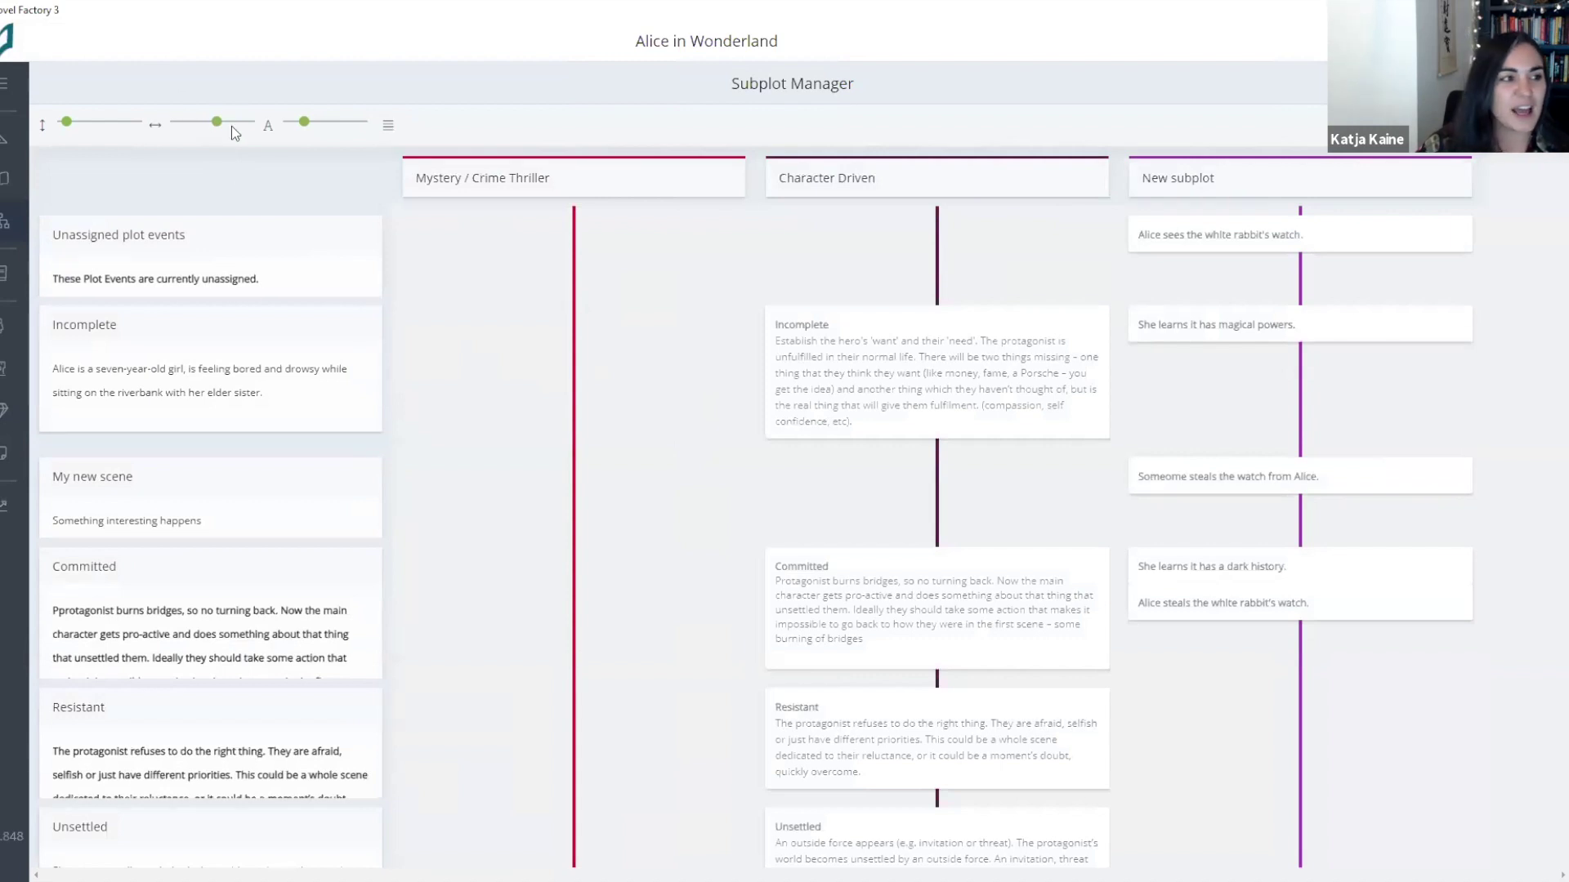
Step: Widen the subplot columns and slightly enlarge the grid's text, reloading the page in between
{"action": "mouse_move", "coordinate": [219, 122]}
{"action": "left_mouse_down"}
{"action": "mouse_move", "coordinate": [233, 123]}
{"action": "mouse_move", "coordinate": [193, 123]}
{"action": "mouse_move", "coordinate": [224, 122]}
{"action": "left_mouse_up"}
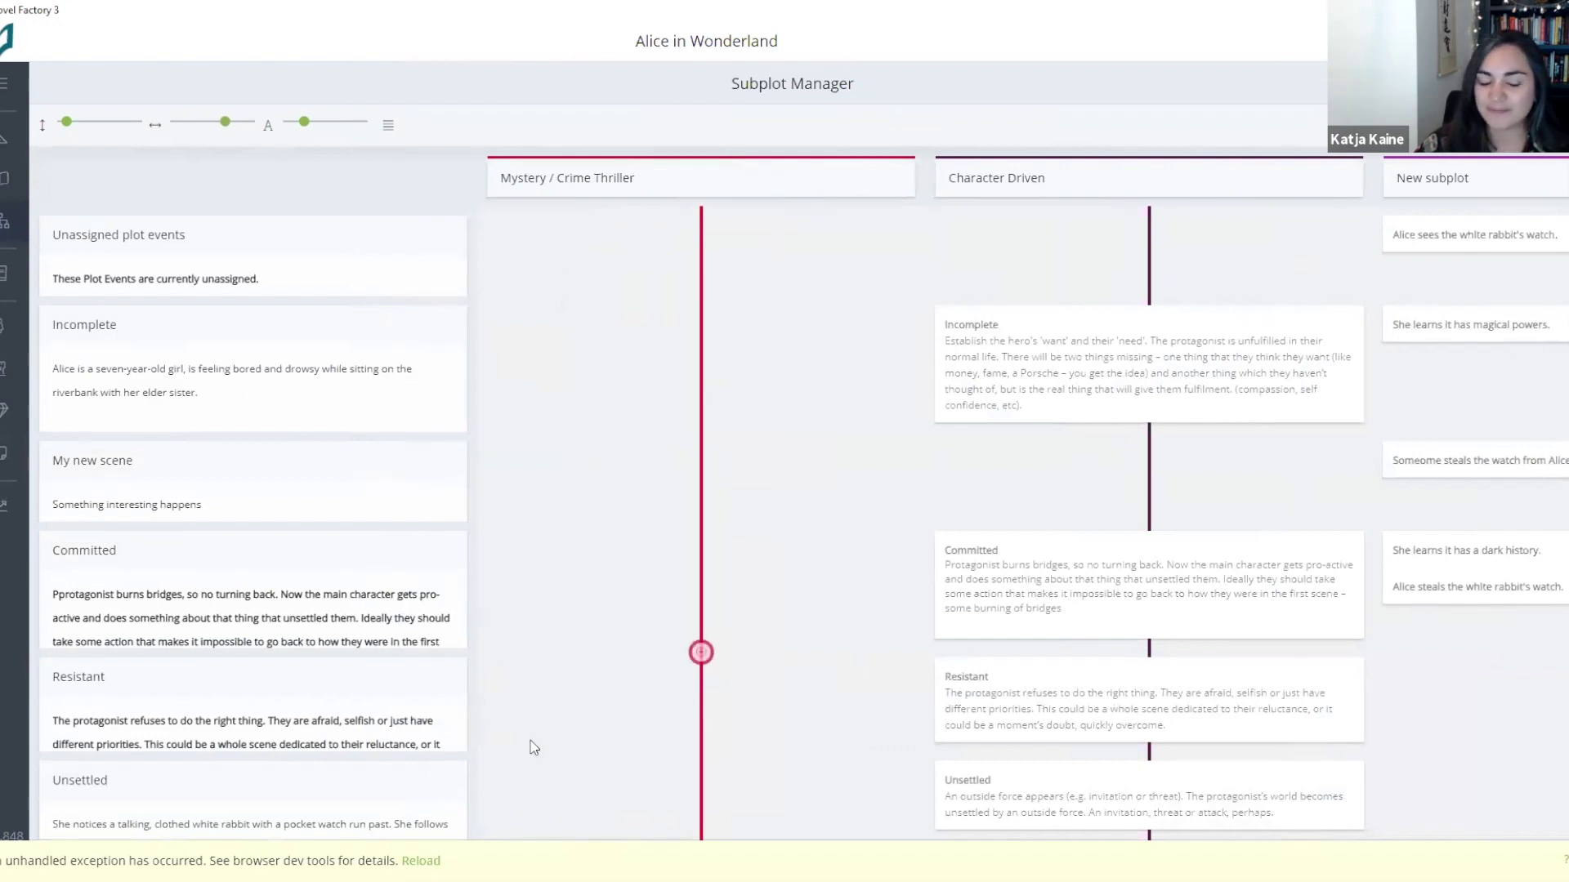
{"action": "left_click", "coordinate": [414, 860]}
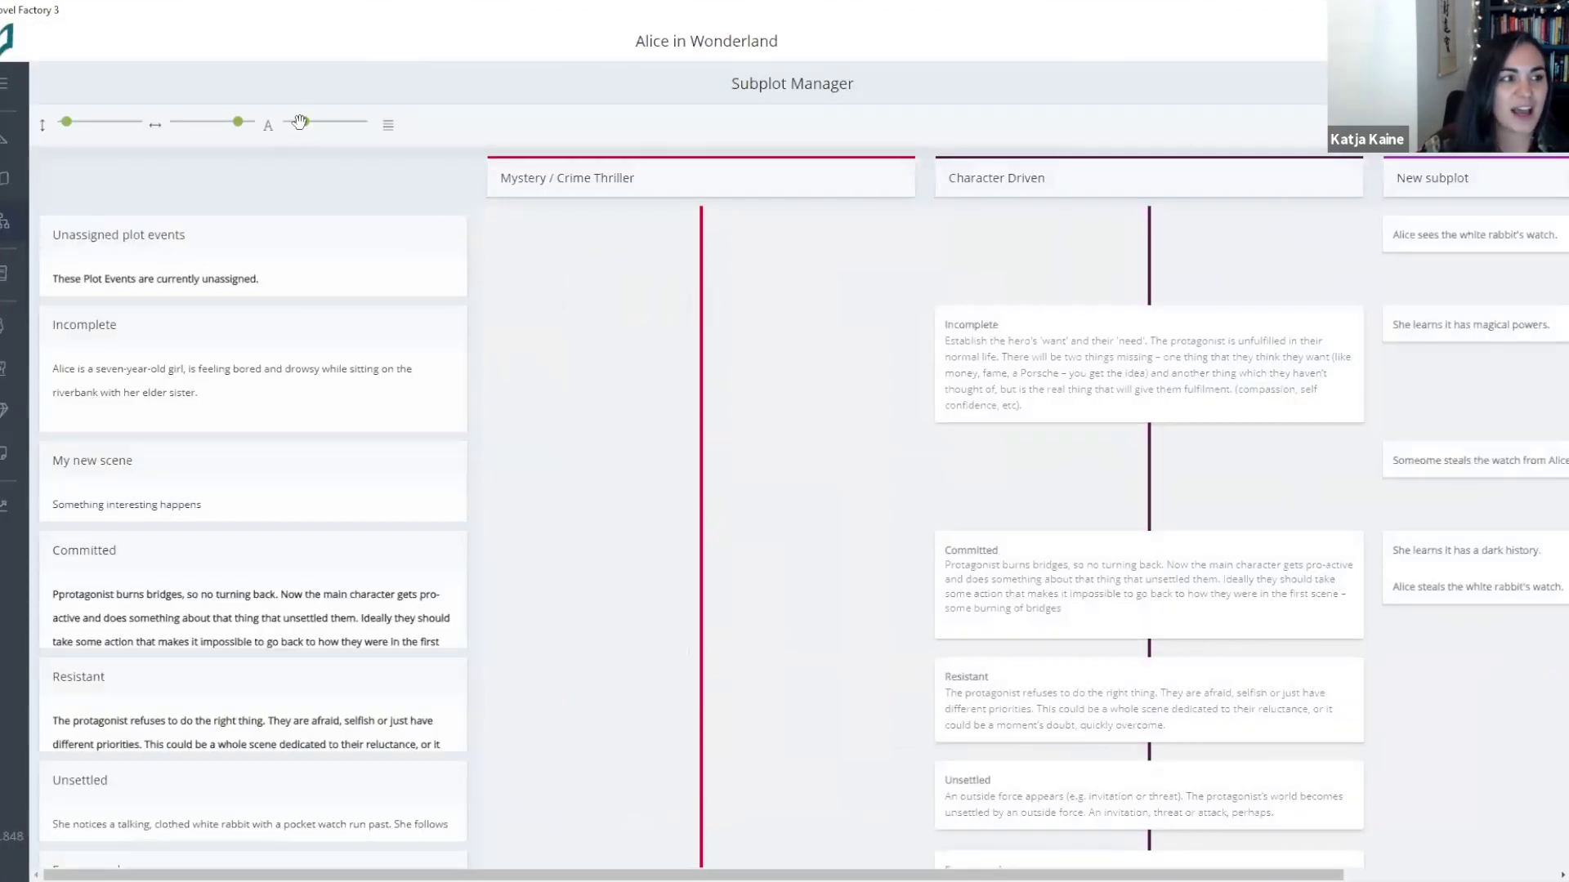
{"action": "mouse_move", "coordinate": [304, 122]}
{"action": "left_mouse_down"}
{"action": "mouse_move", "coordinate": [333, 122]}
{"action": "mouse_move", "coordinate": [313, 123]}
{"action": "left_mouse_up"}
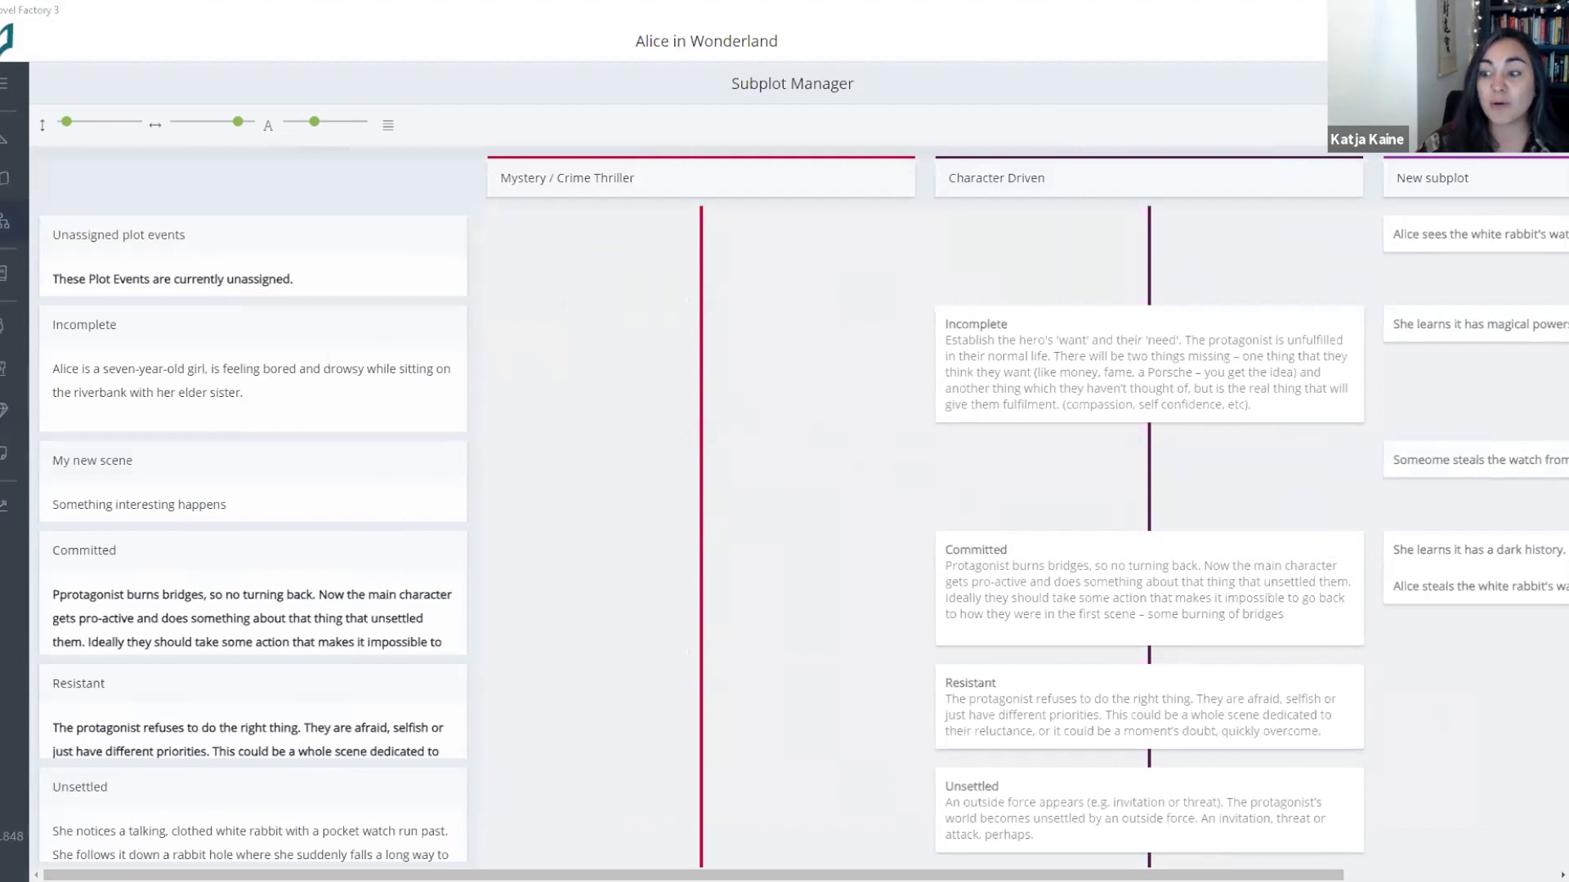
Step: Open the manuscript at the Incomplete scene and hide all the related items in its sidebar
{"action": "left_click", "coordinate": [2, 276]}
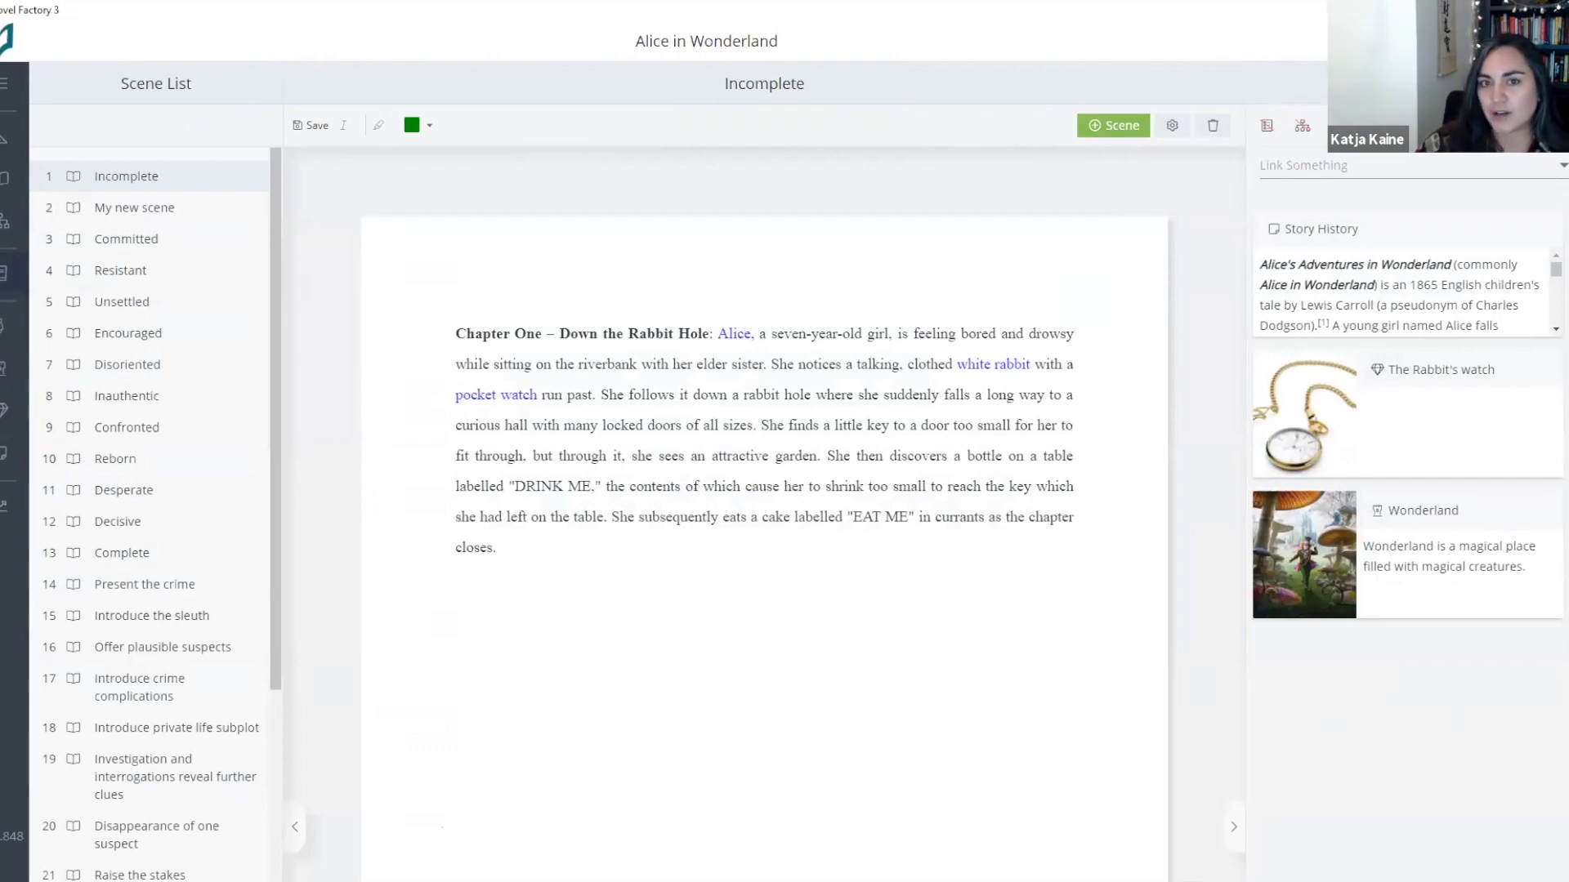
{"action": "left_click", "coordinate": [1266, 127]}
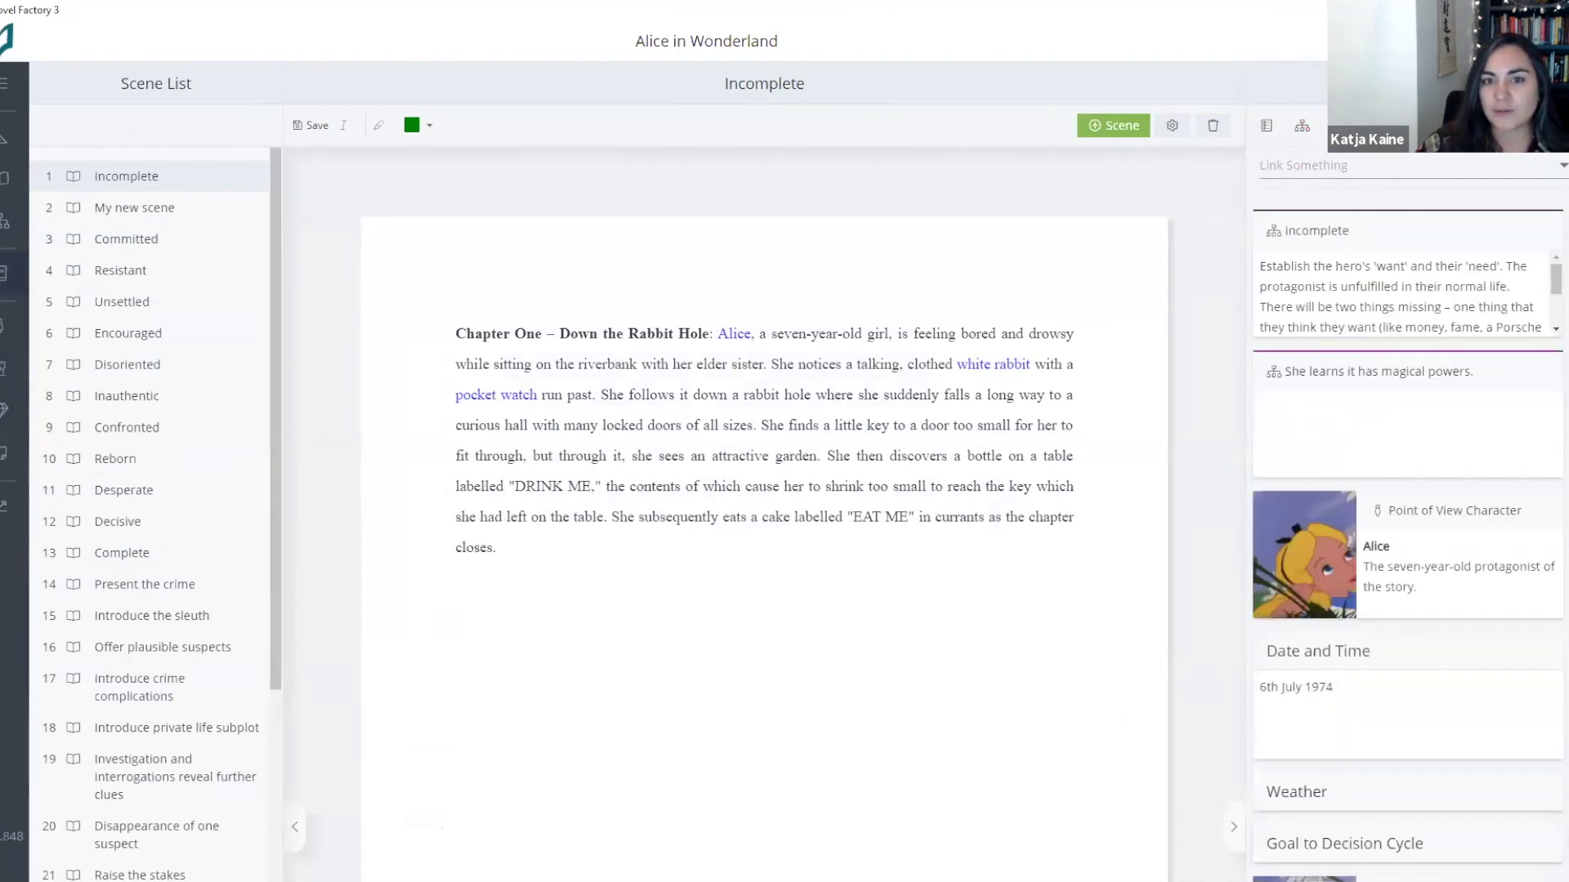
{"action": "left_click", "coordinate": [1232, 828]}
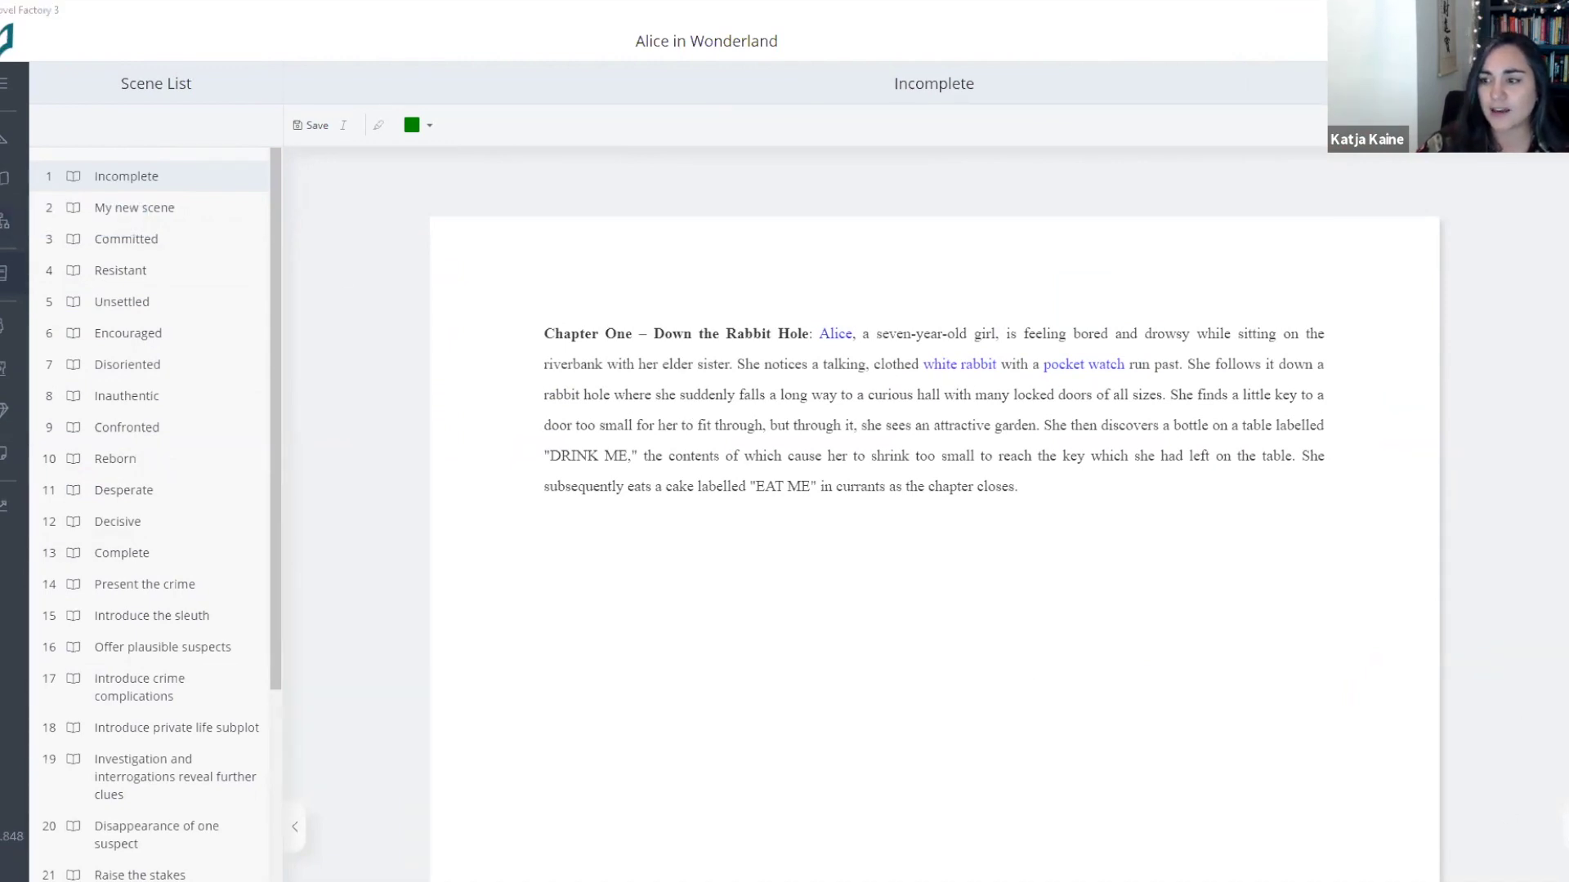
{"action": "left_click", "coordinate": [1556, 827]}
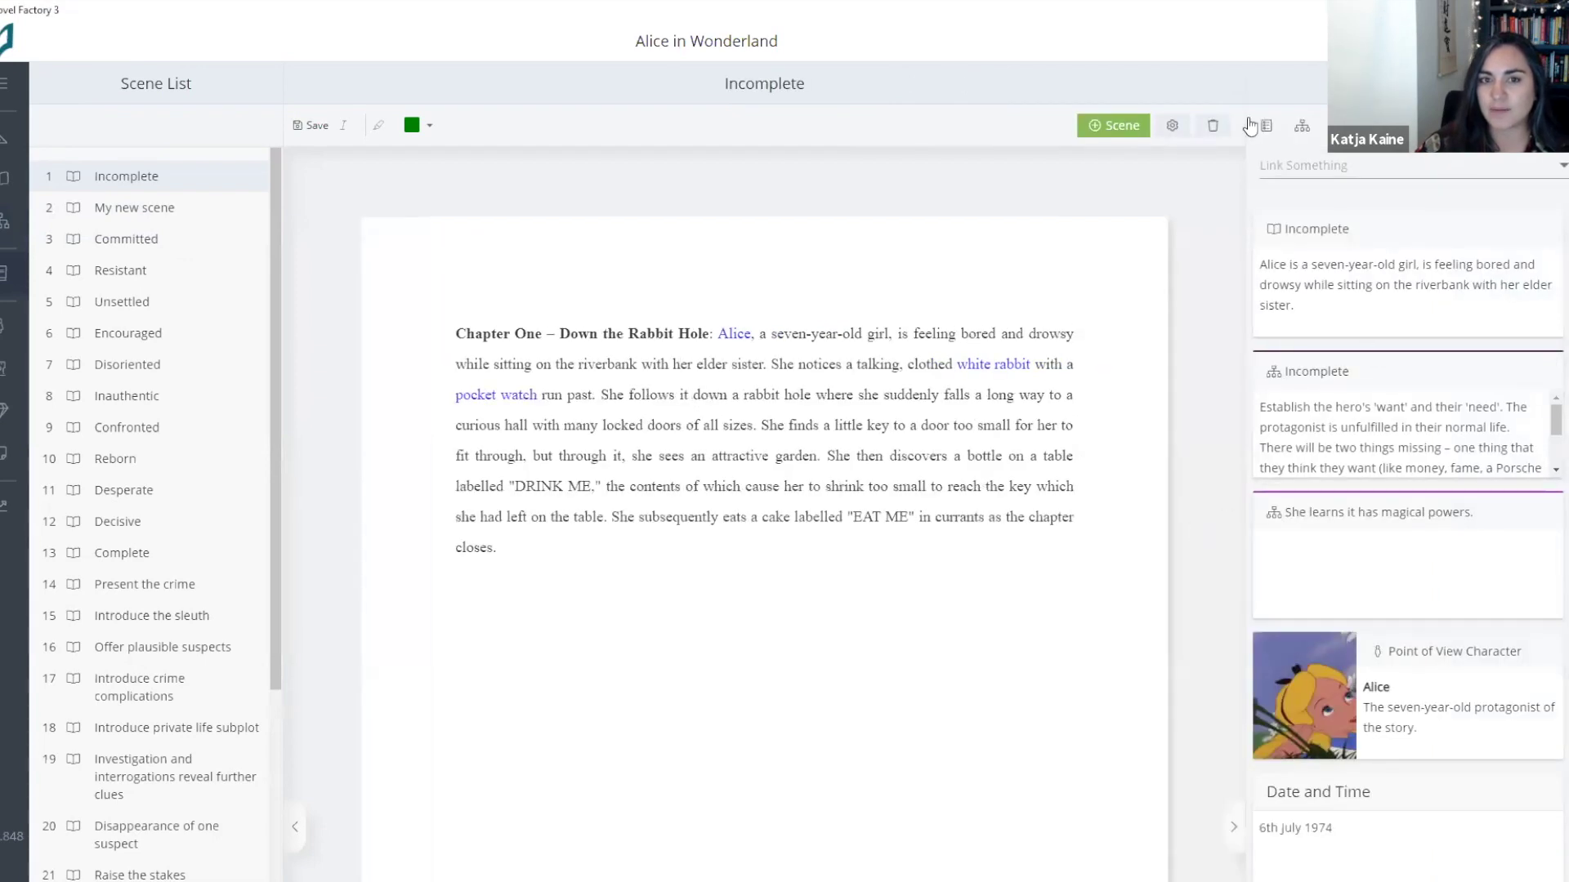
{"action": "left_click", "coordinate": [1268, 127]}
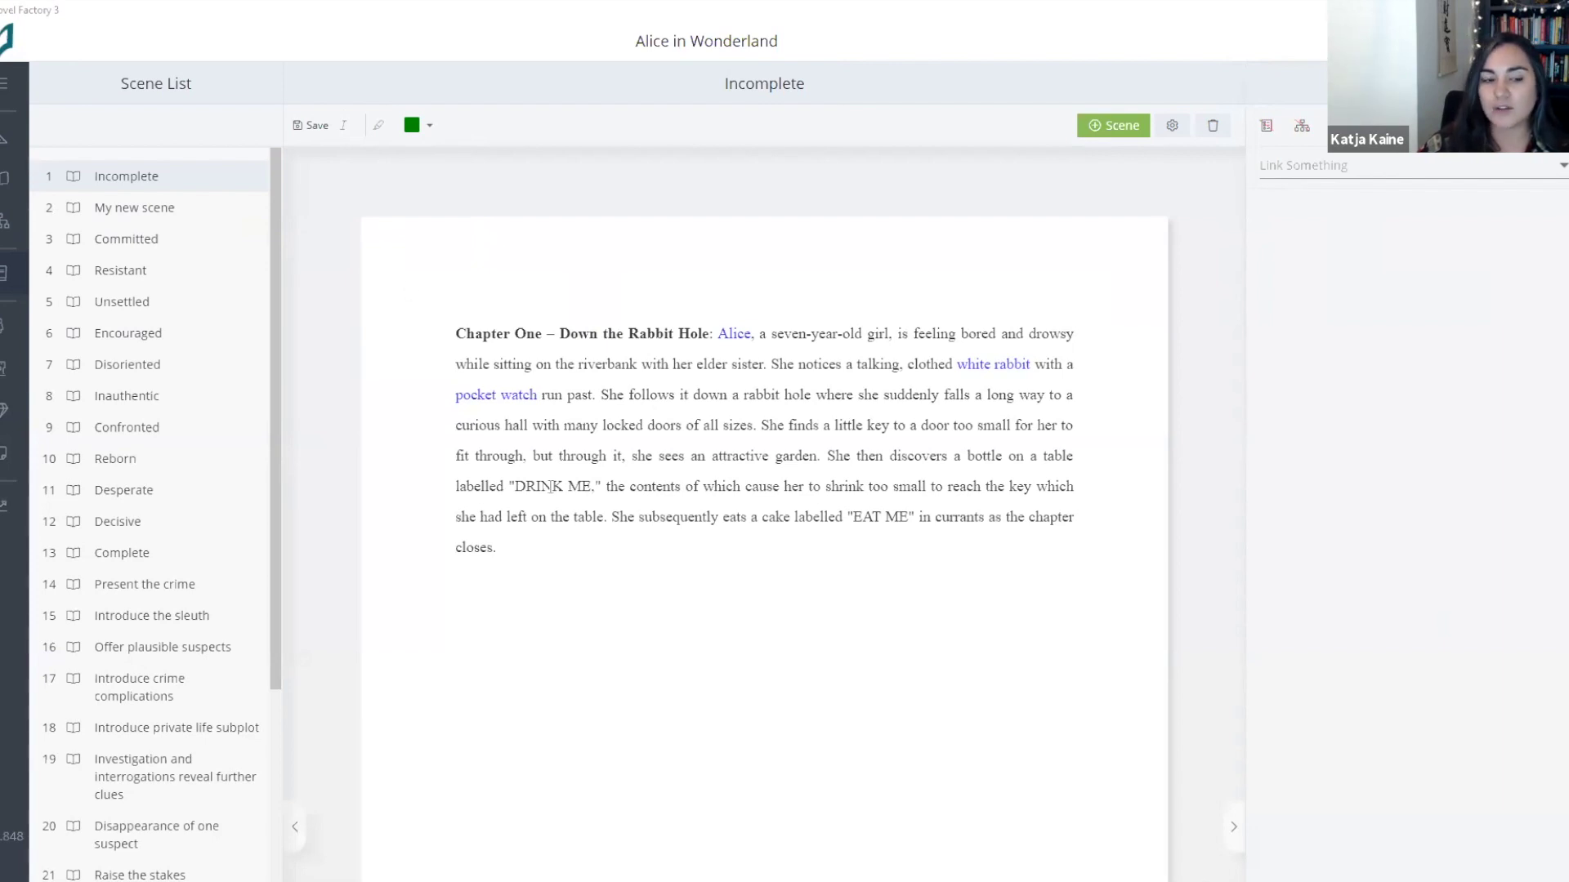
Step: Bring up the formatting options for the word "She", and view the default manuscript settings without changing them
{"action": "double_click", "coordinate": [779, 422]}
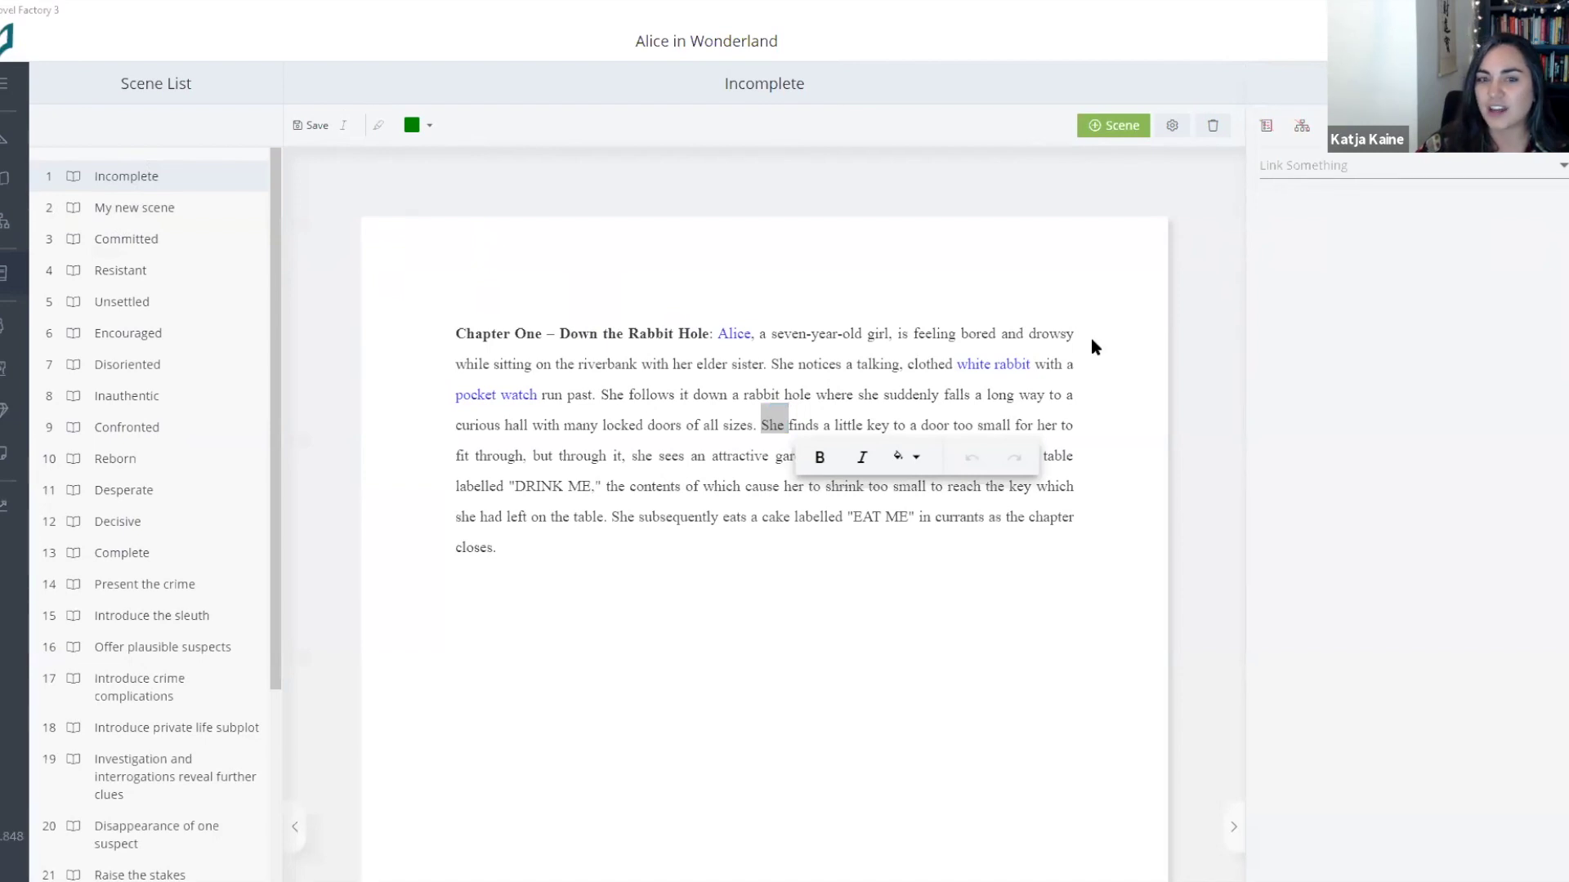
{"action": "left_click", "coordinate": [1174, 127]}
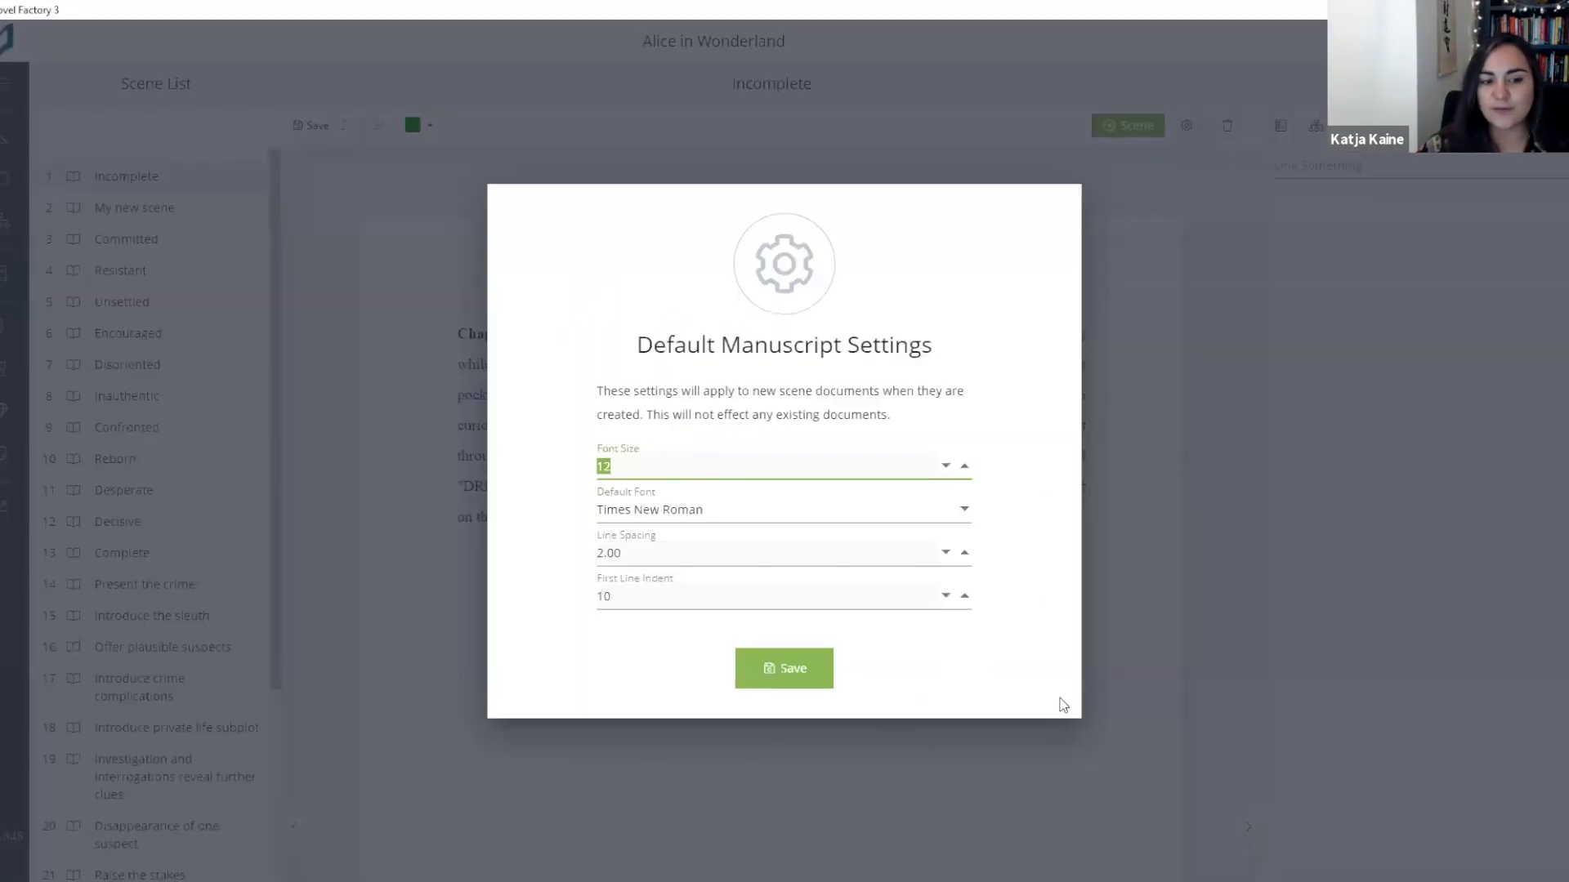
{"action": "left_click", "coordinate": [1148, 654]}
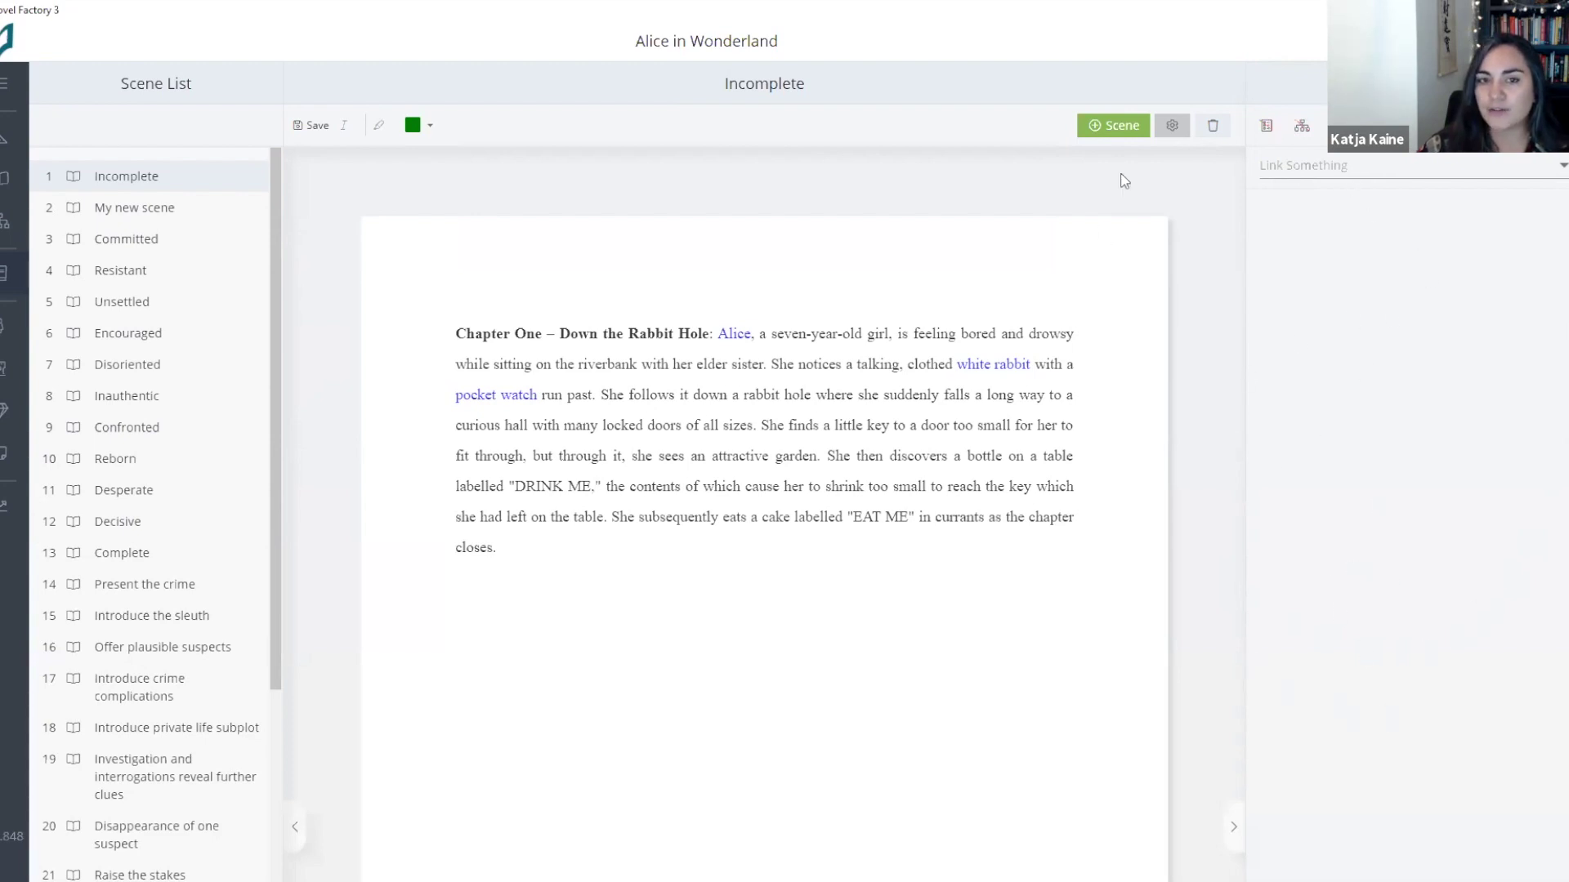
Step: Preview the sidebar with the Date and Time, Weather and Goal to Decision Cycle items, and show only the linked subplot events instead
{"action": "left_click", "coordinate": [1267, 126]}
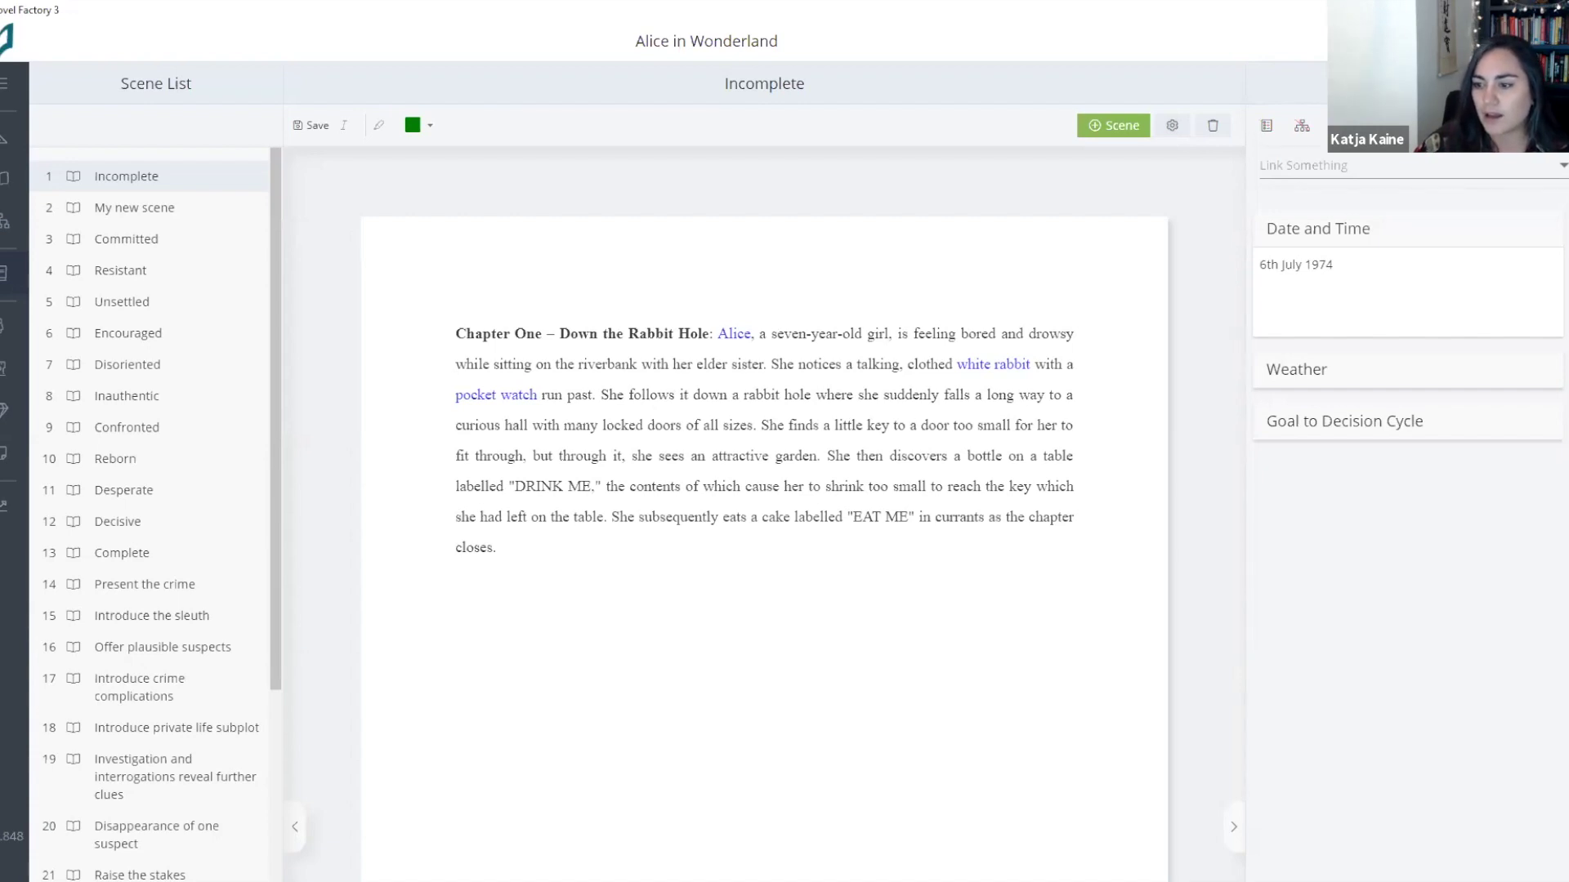
{"action": "left_click", "coordinate": [1266, 130]}
{"action": "left_click", "coordinate": [1301, 127]}
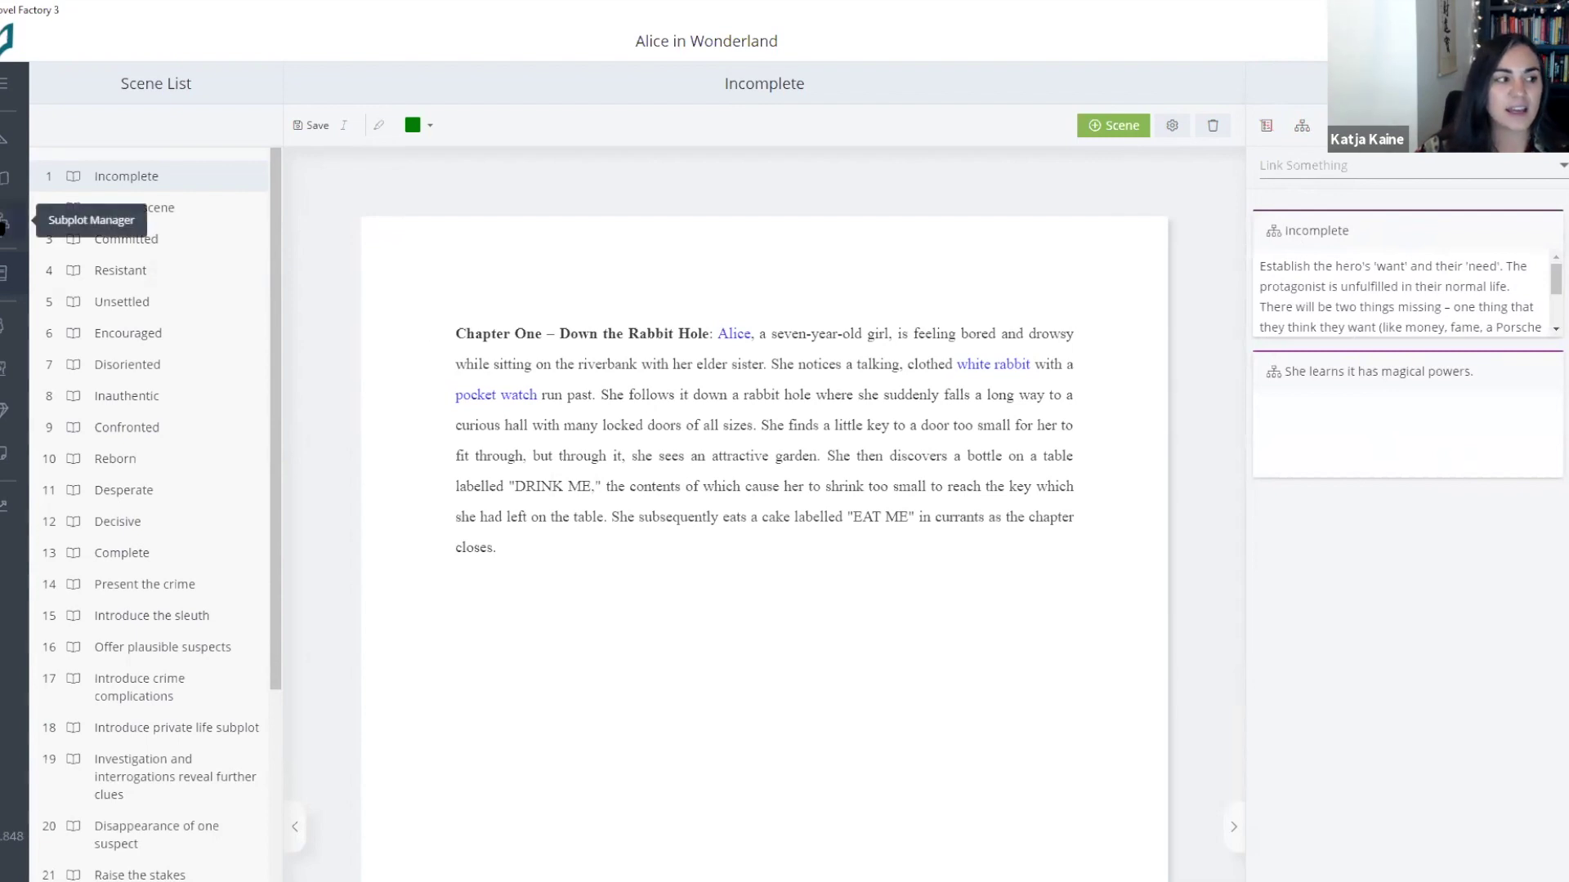
Step: View the scenes and subplot events in the Subplot Manager, leave the Incomplete event unchanged, and return to the manuscript
{"action": "left_click", "coordinate": [3, 222]}
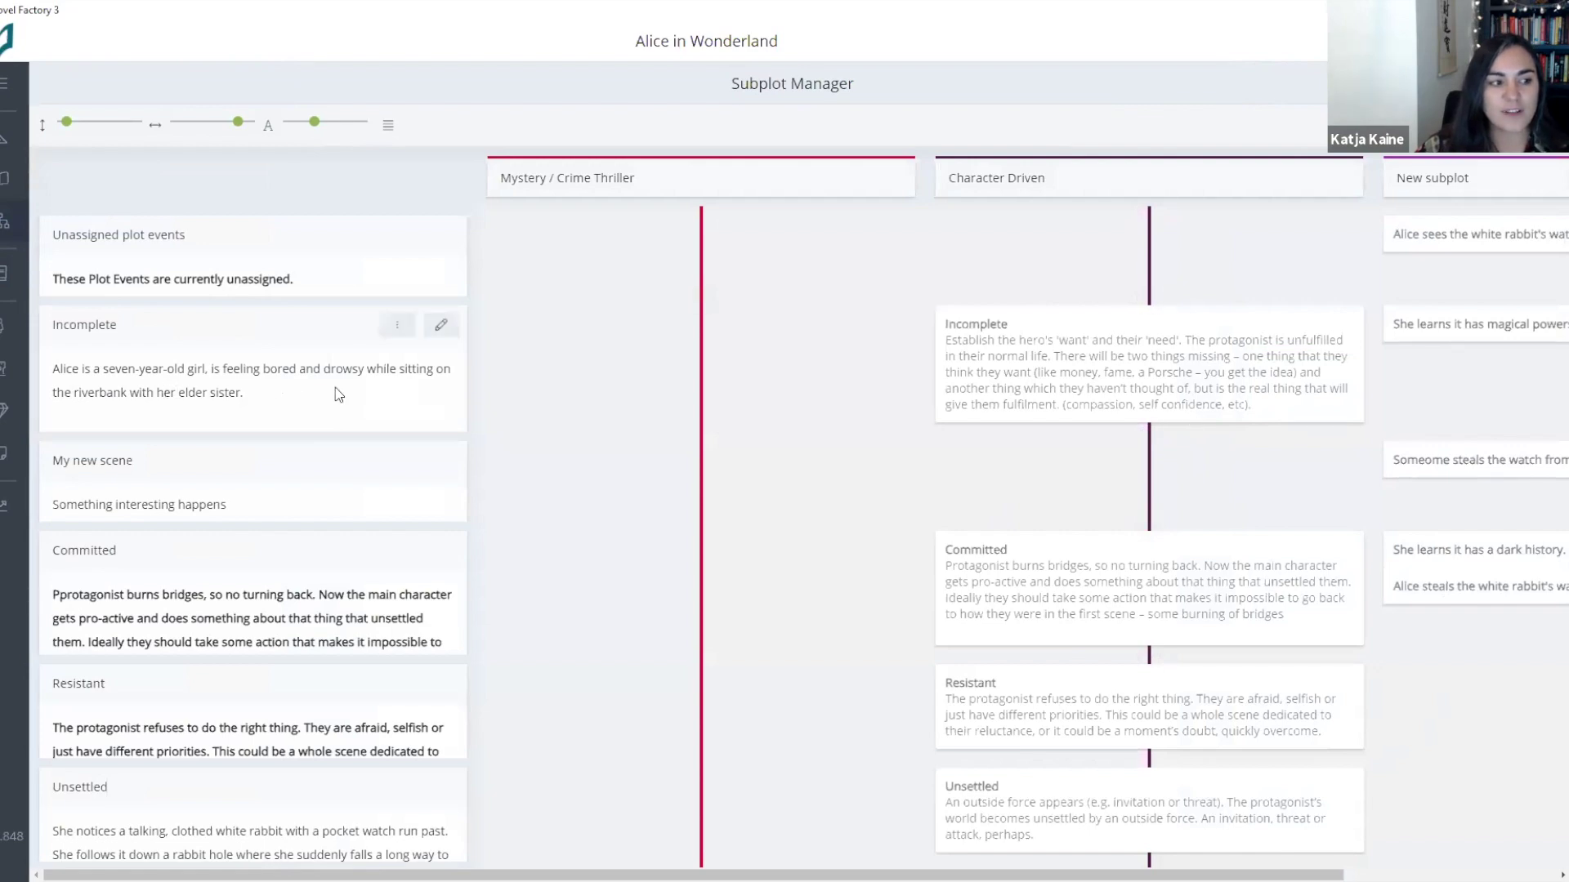
{"action": "left_click", "coordinate": [1149, 300]}
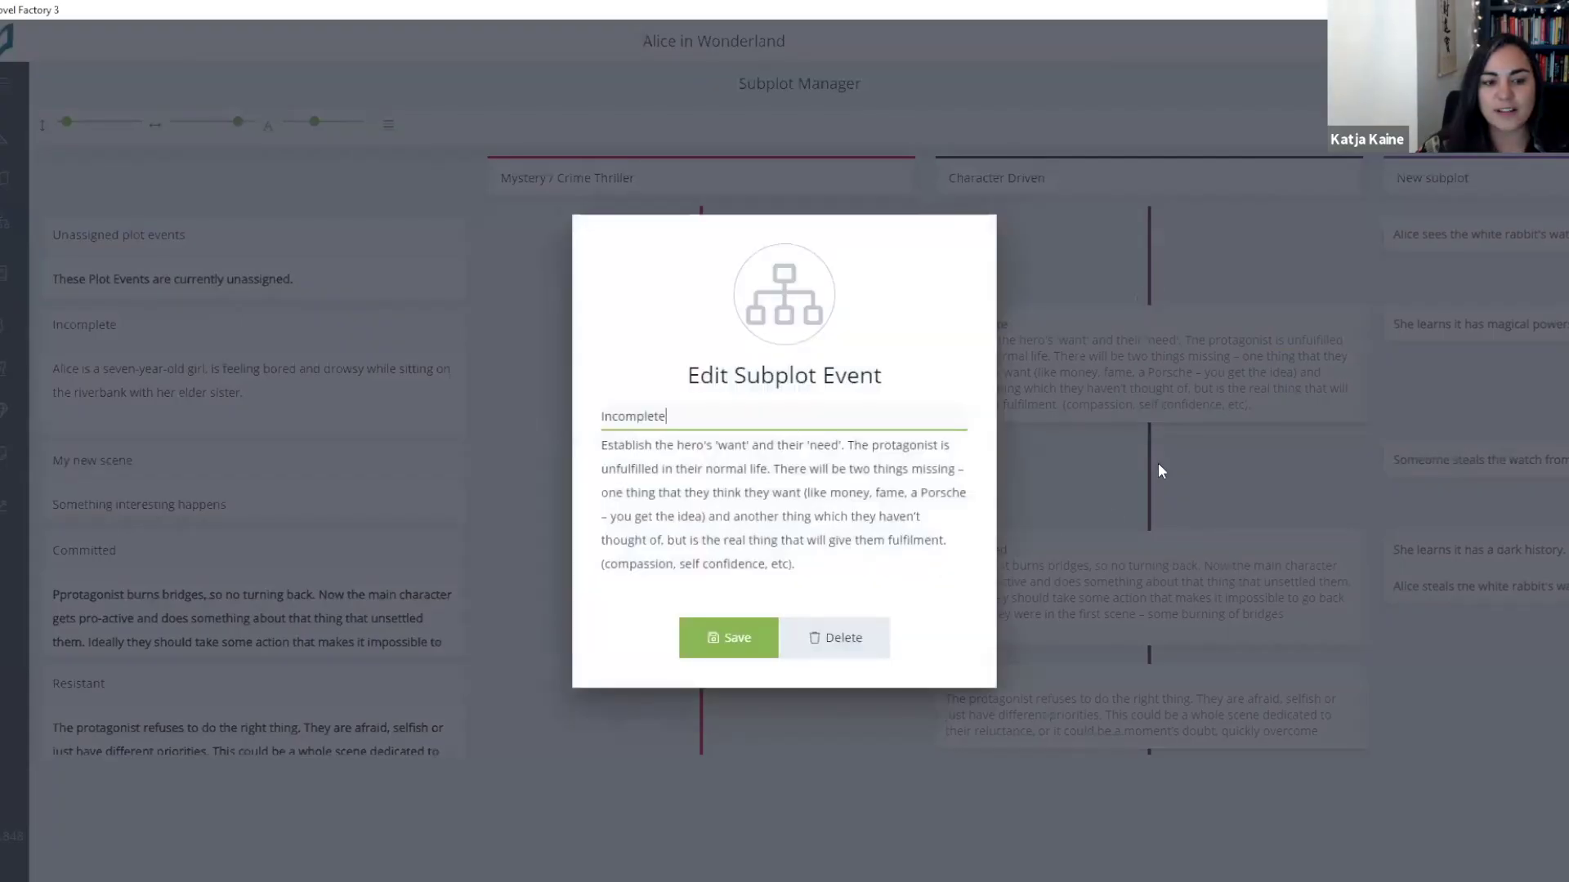
{"action": "left_click", "coordinate": [1160, 471]}
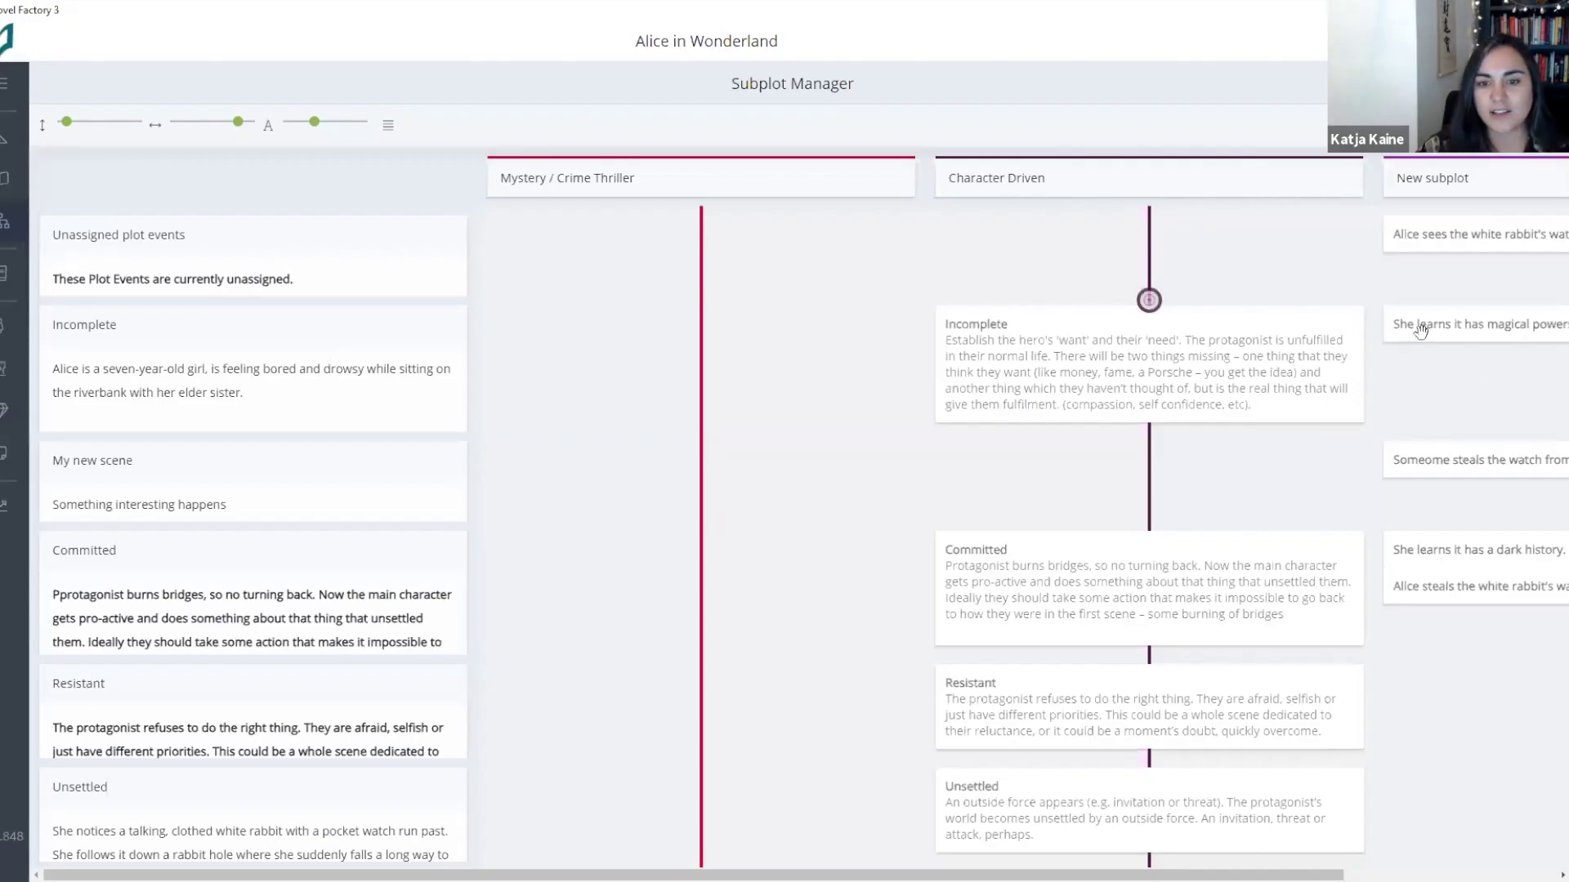
{"action": "left_click", "coordinate": [4, 273]}
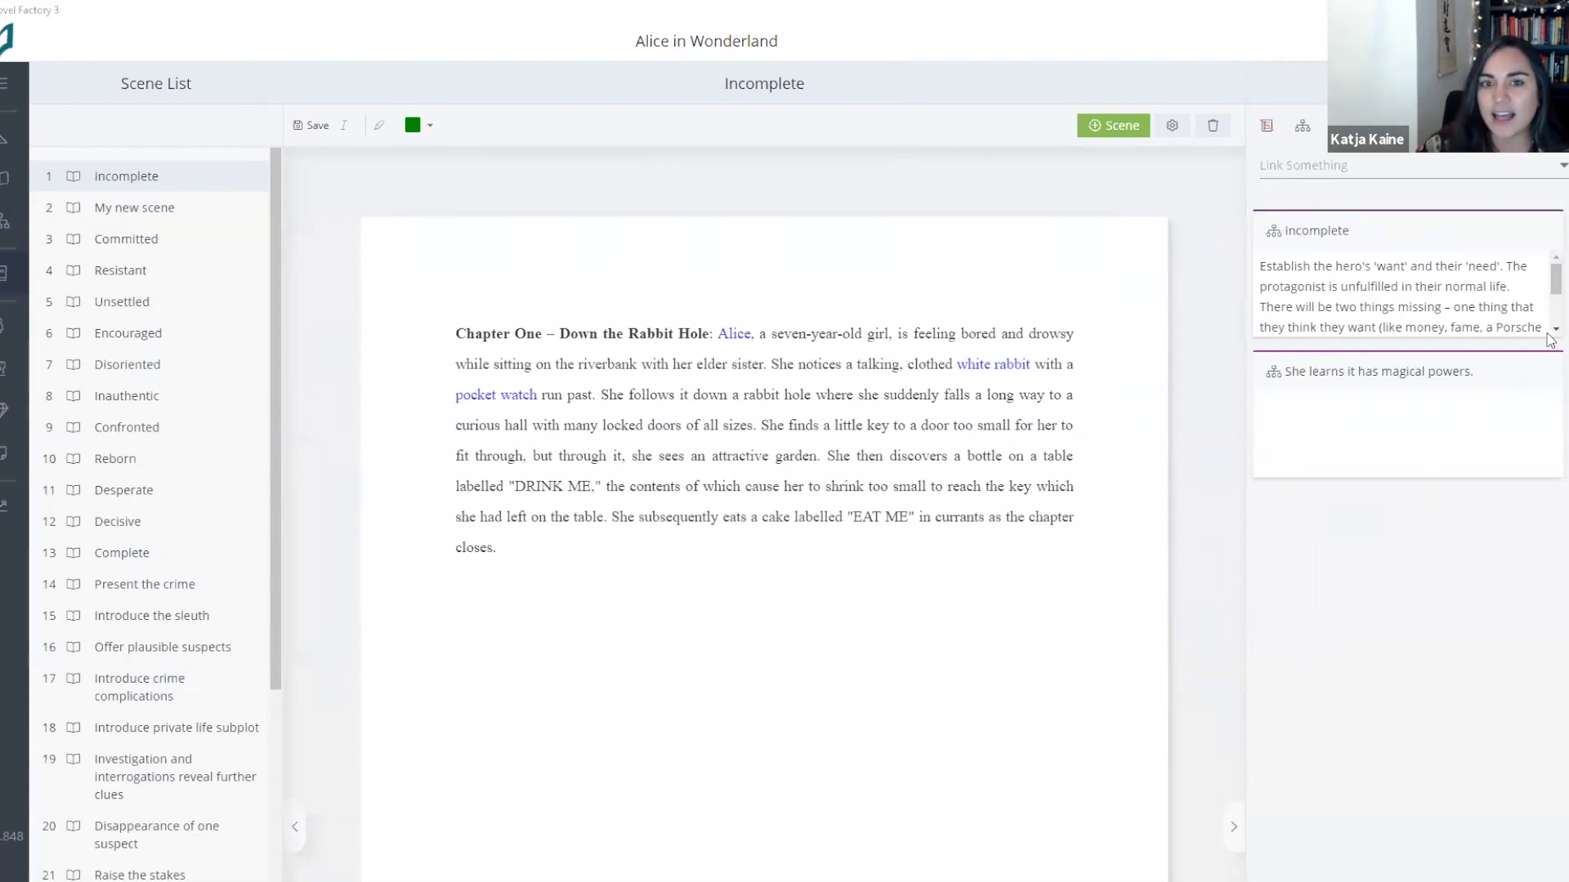
Step: Show the scene's linked characters in the sidebar instead of the subplot events, and browse the items available for linking
{"action": "left_click", "coordinate": [1303, 126]}
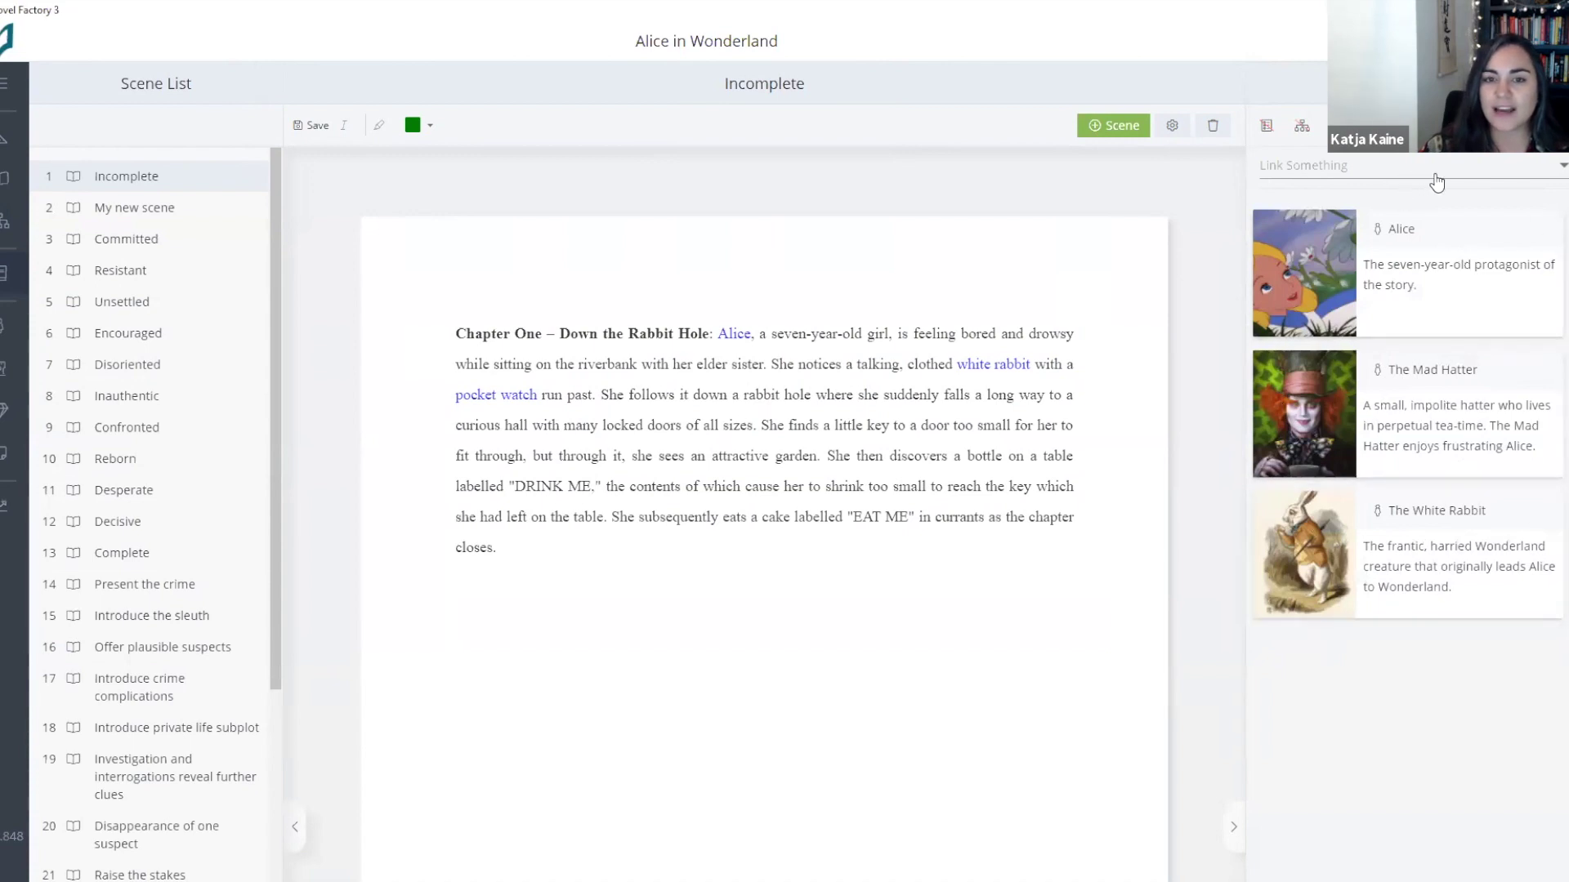
{"action": "left_click", "coordinate": [1563, 168]}
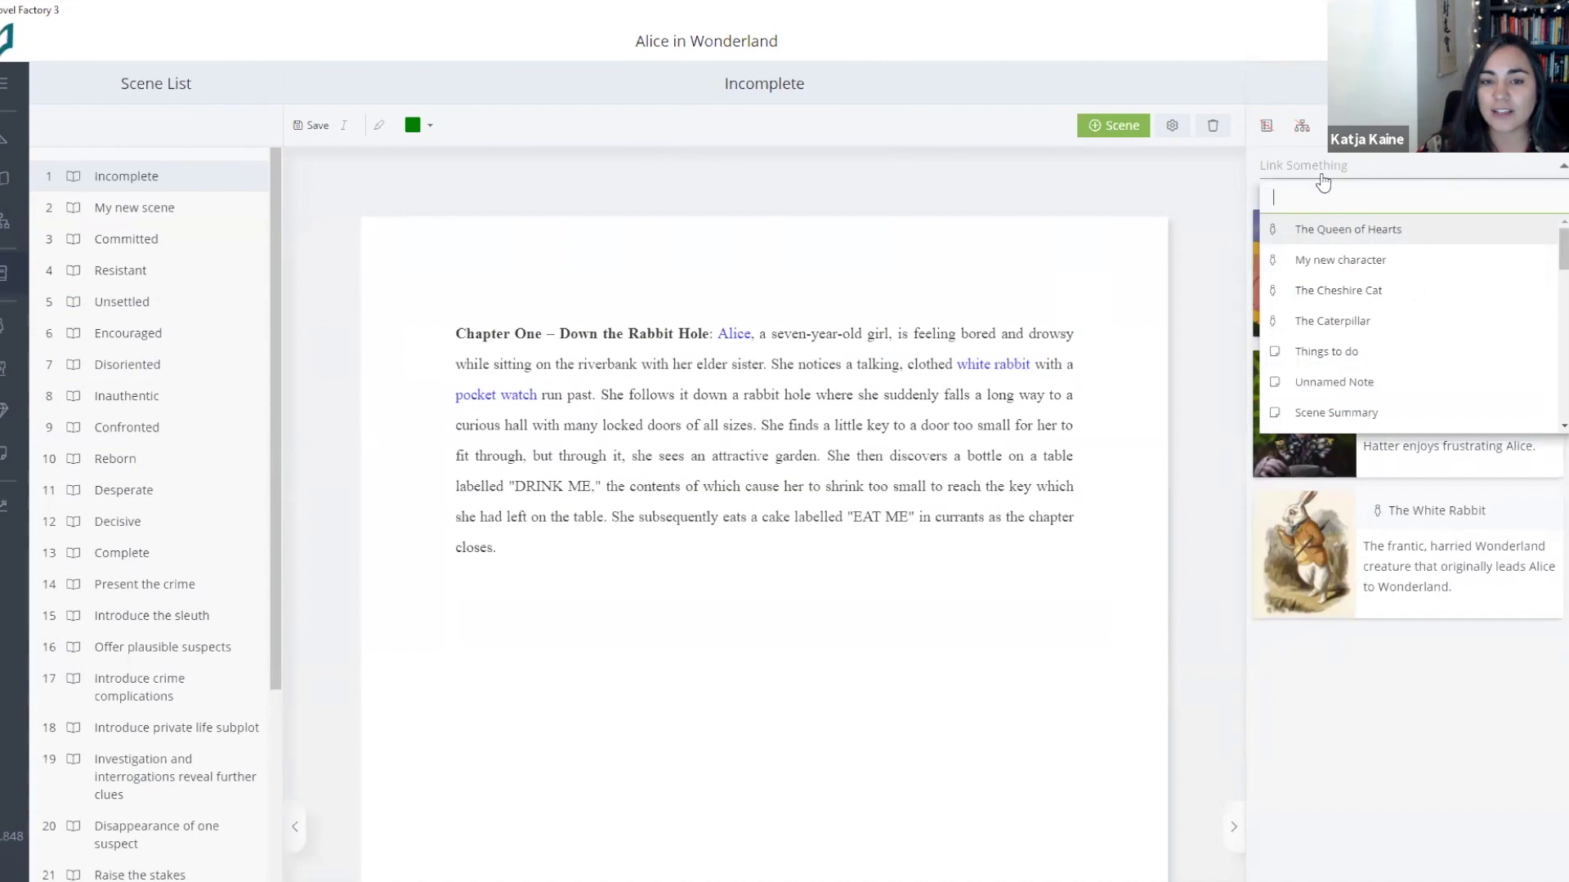
{"action": "mouse_move", "coordinate": [1563, 248]}
{"action": "left_mouse_down"}
{"action": "mouse_move", "coordinate": [1563, 384]}
{"action": "mouse_move", "coordinate": [1563, 241]}
{"action": "left_mouse_up"}
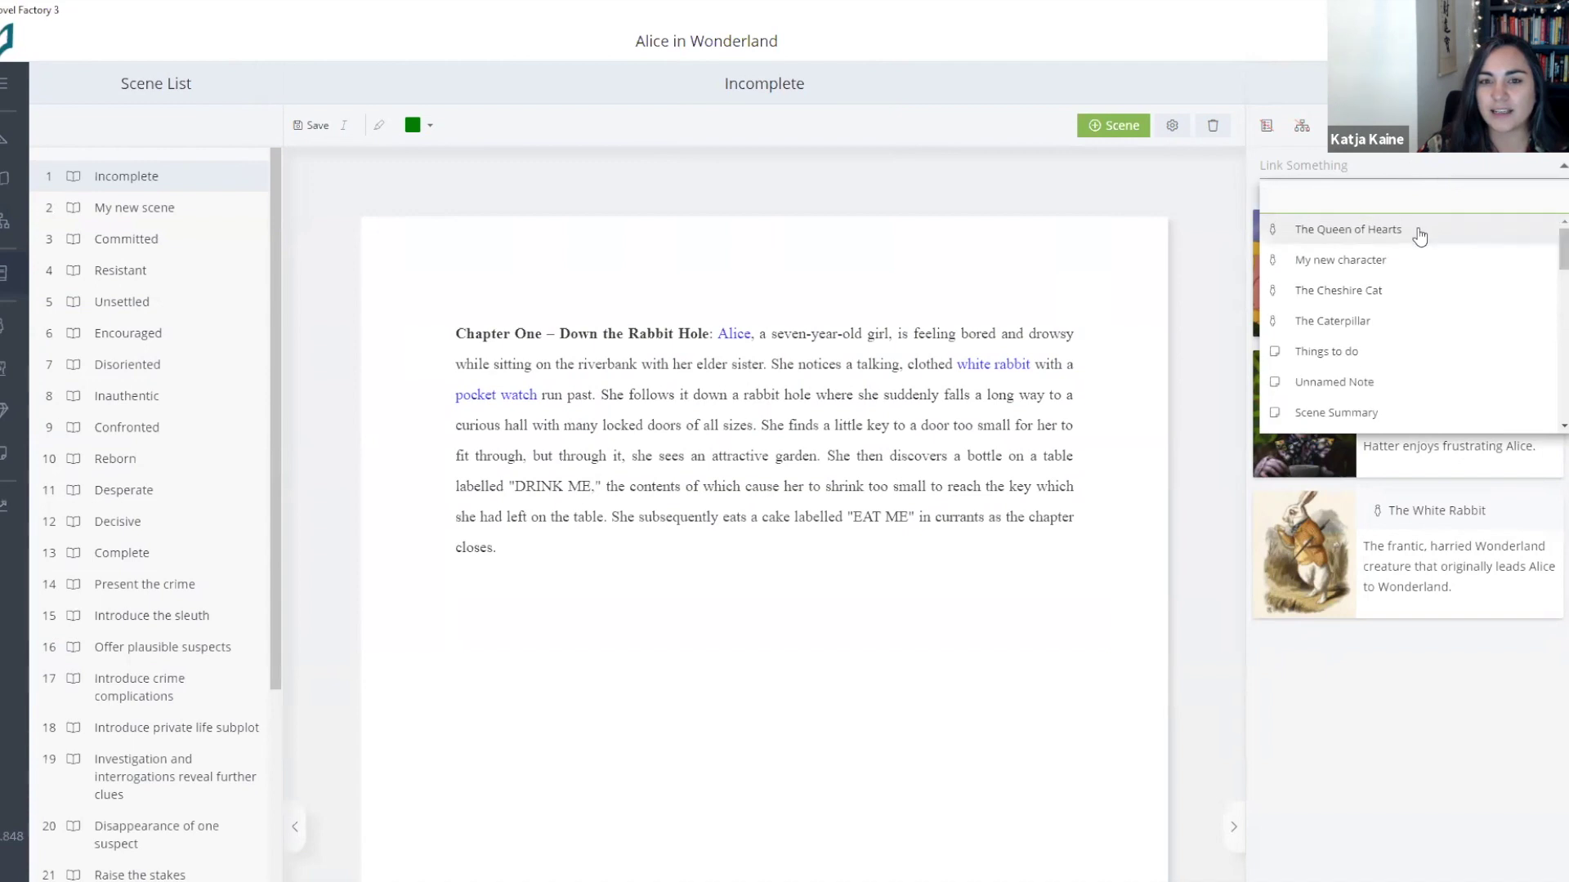
{"action": "left_click", "coordinate": [1338, 291]}
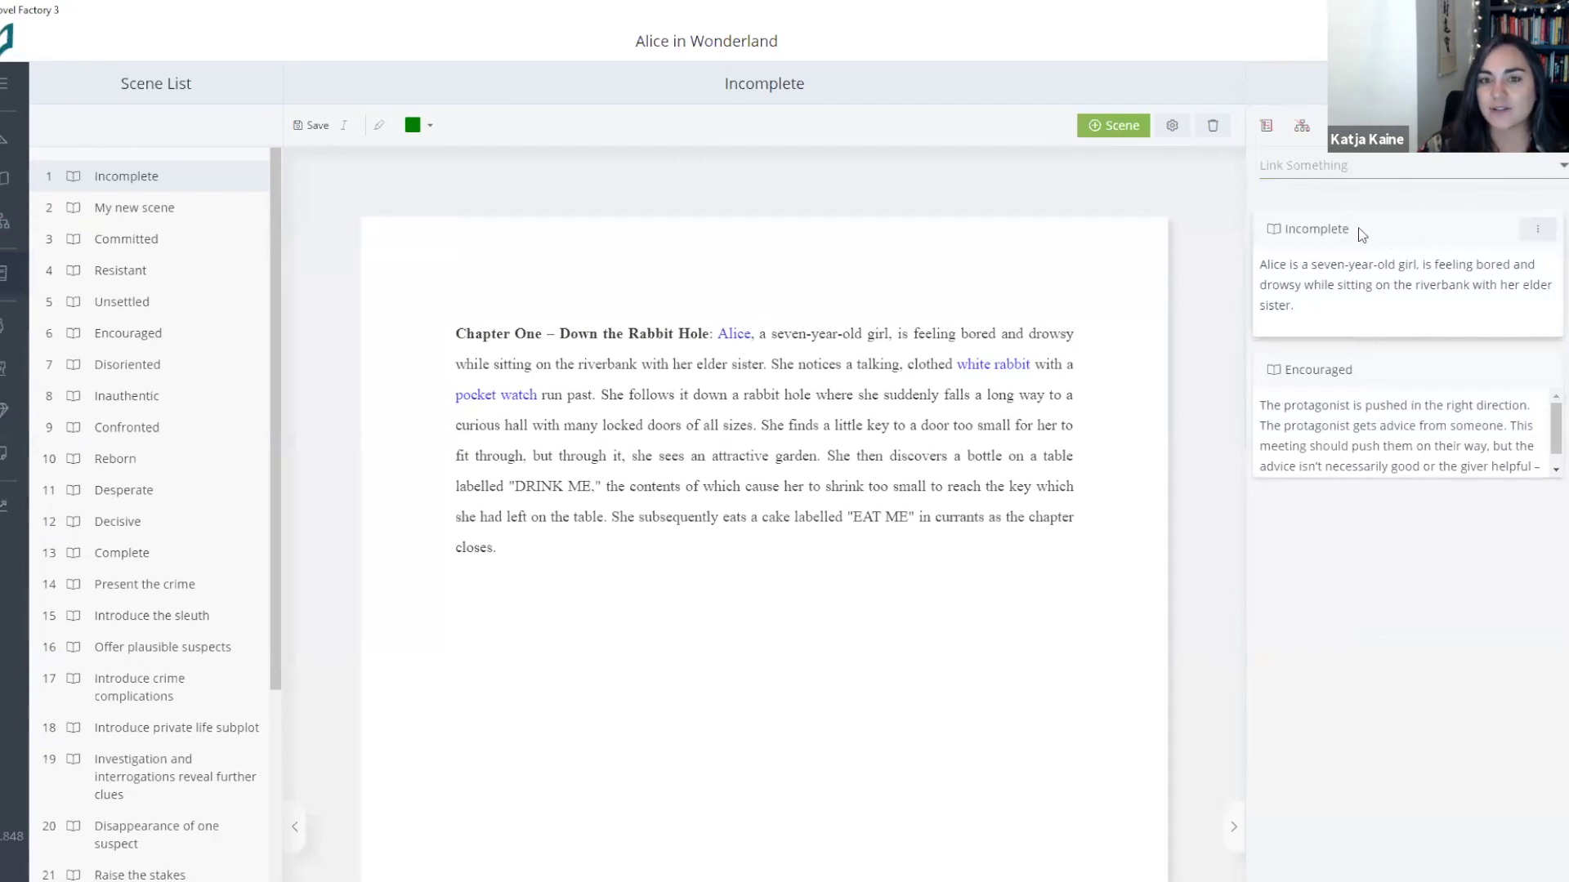
Step: Display the linked location, item and note together in the Incomplete scene's sidebar
{"action": "left_click", "coordinate": [1410, 125]}
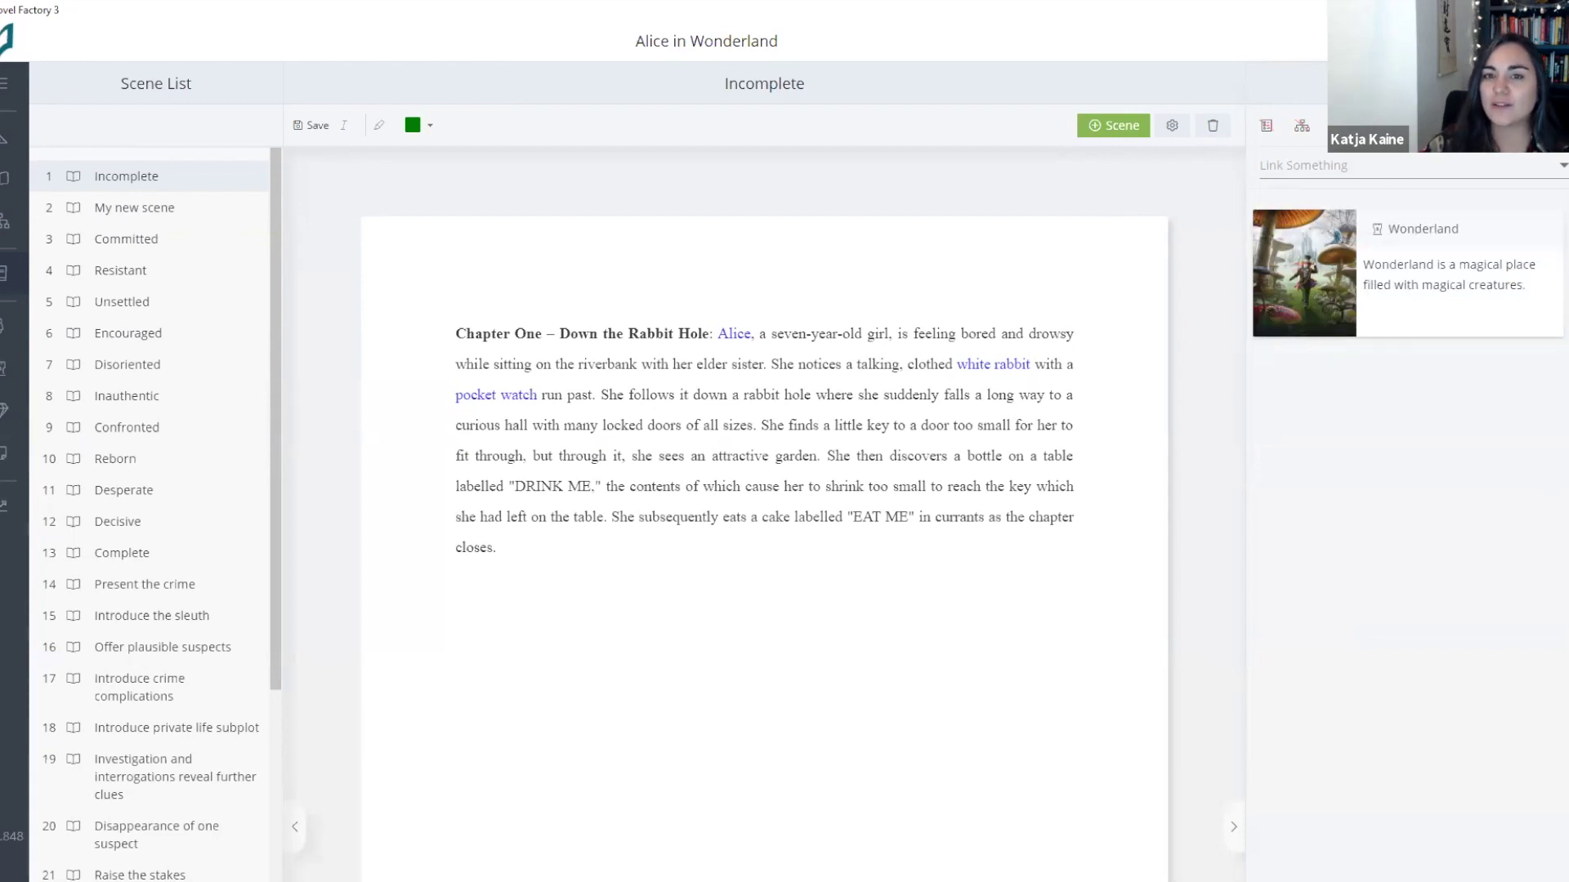
{"action": "left_click", "coordinate": [1411, 125]}
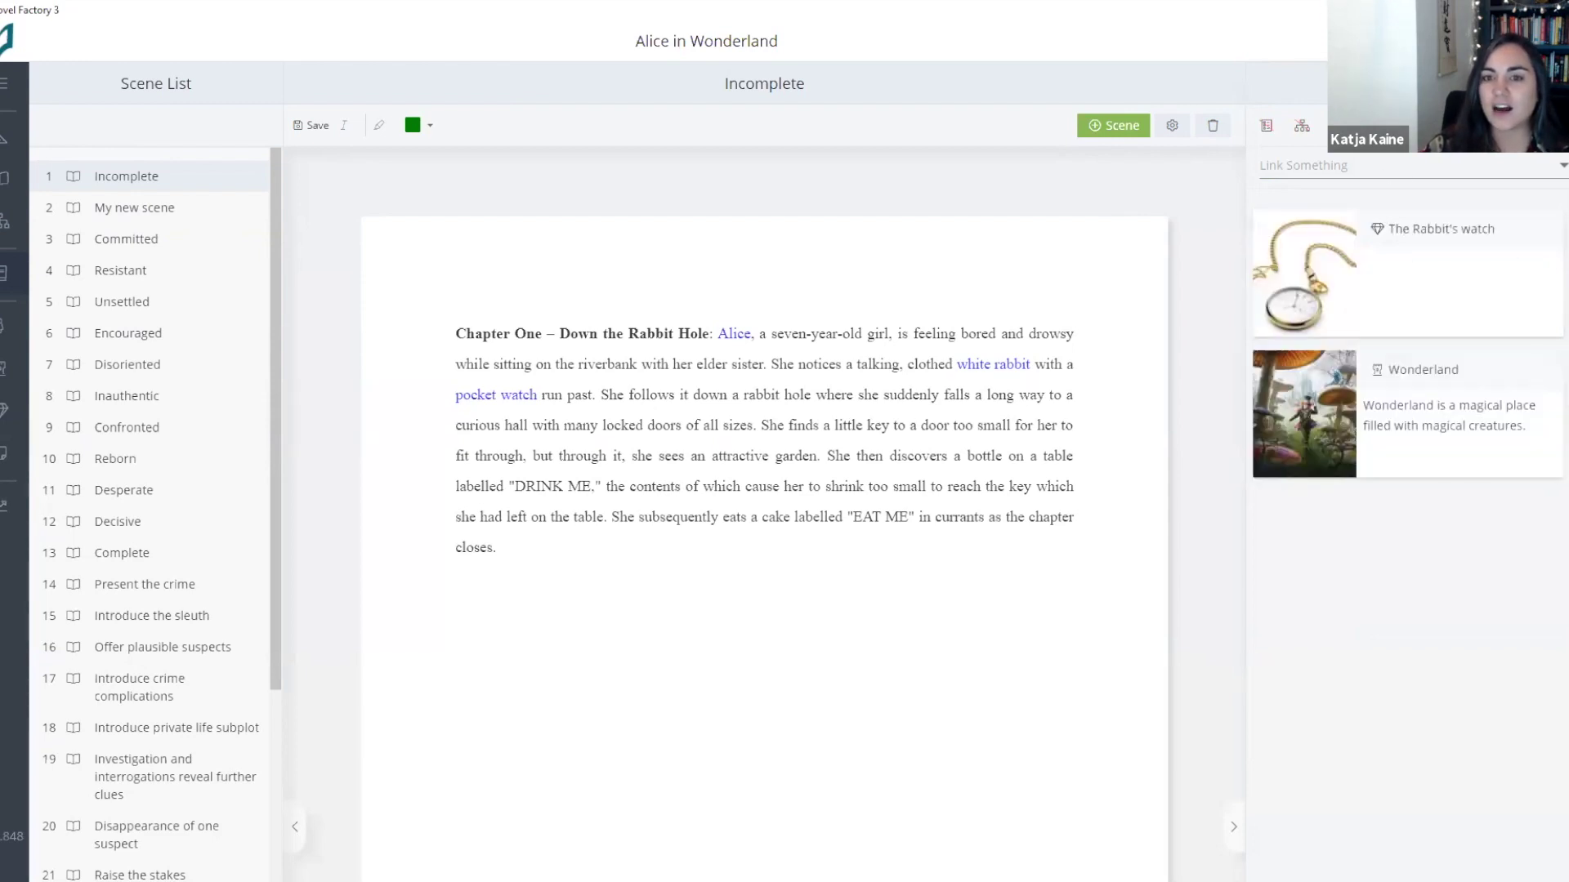
{"action": "left_click", "coordinate": [1445, 125]}
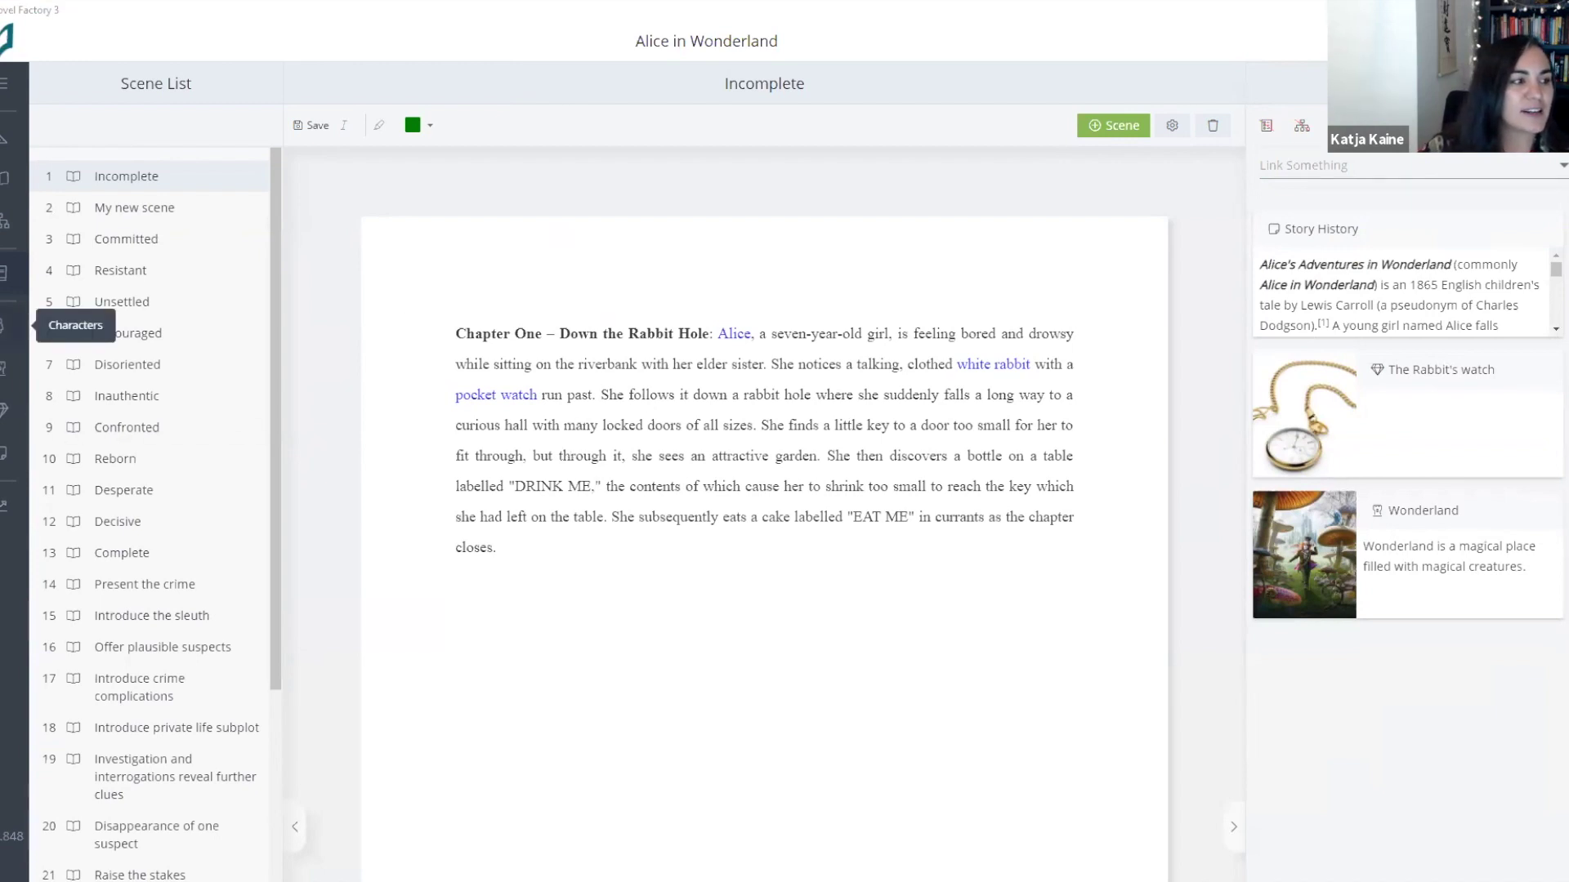
{"action": "left_click", "coordinate": [2, 327]}
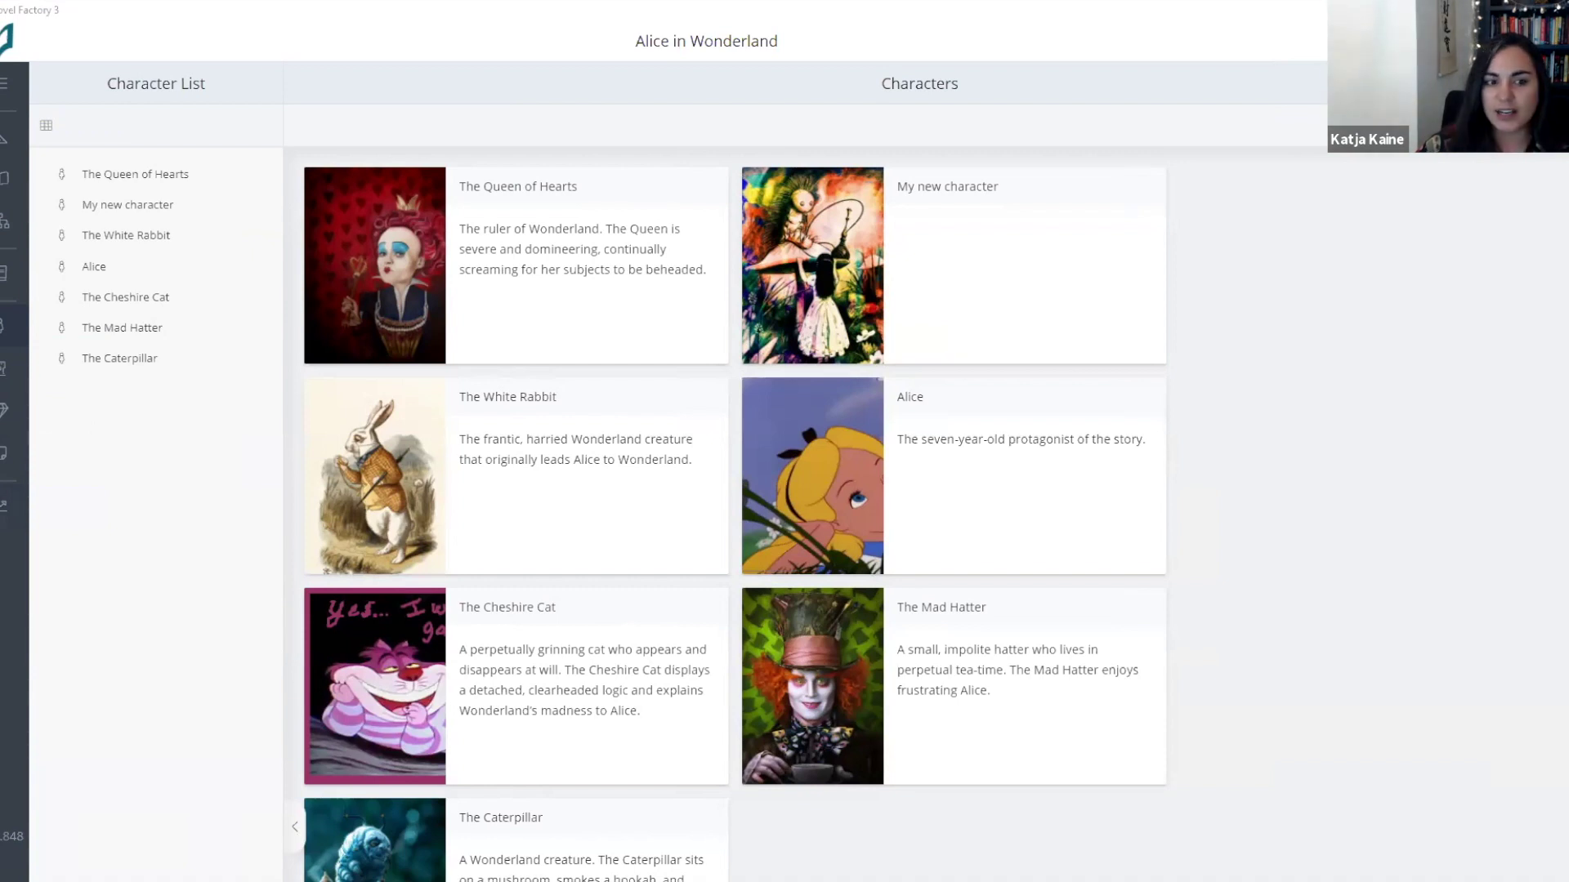
{"action": "left_click", "coordinate": [1512, 125]}
{"action": "left_click", "coordinate": [606, 439]}
{"action": "type", "text": "My new character"}
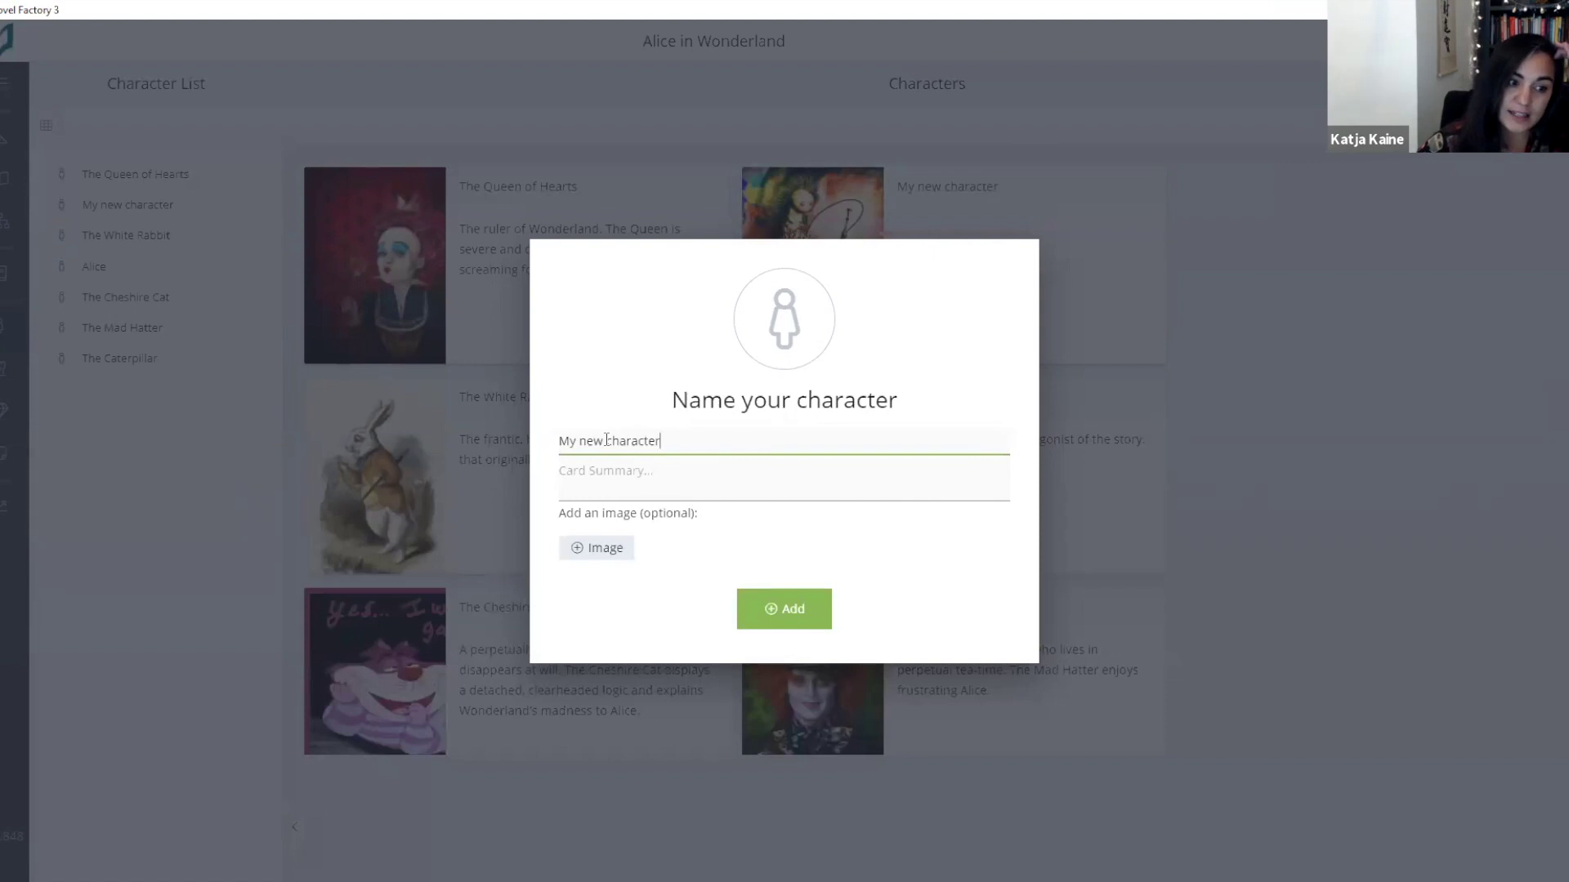
{"action": "left_click", "coordinate": [605, 549]}
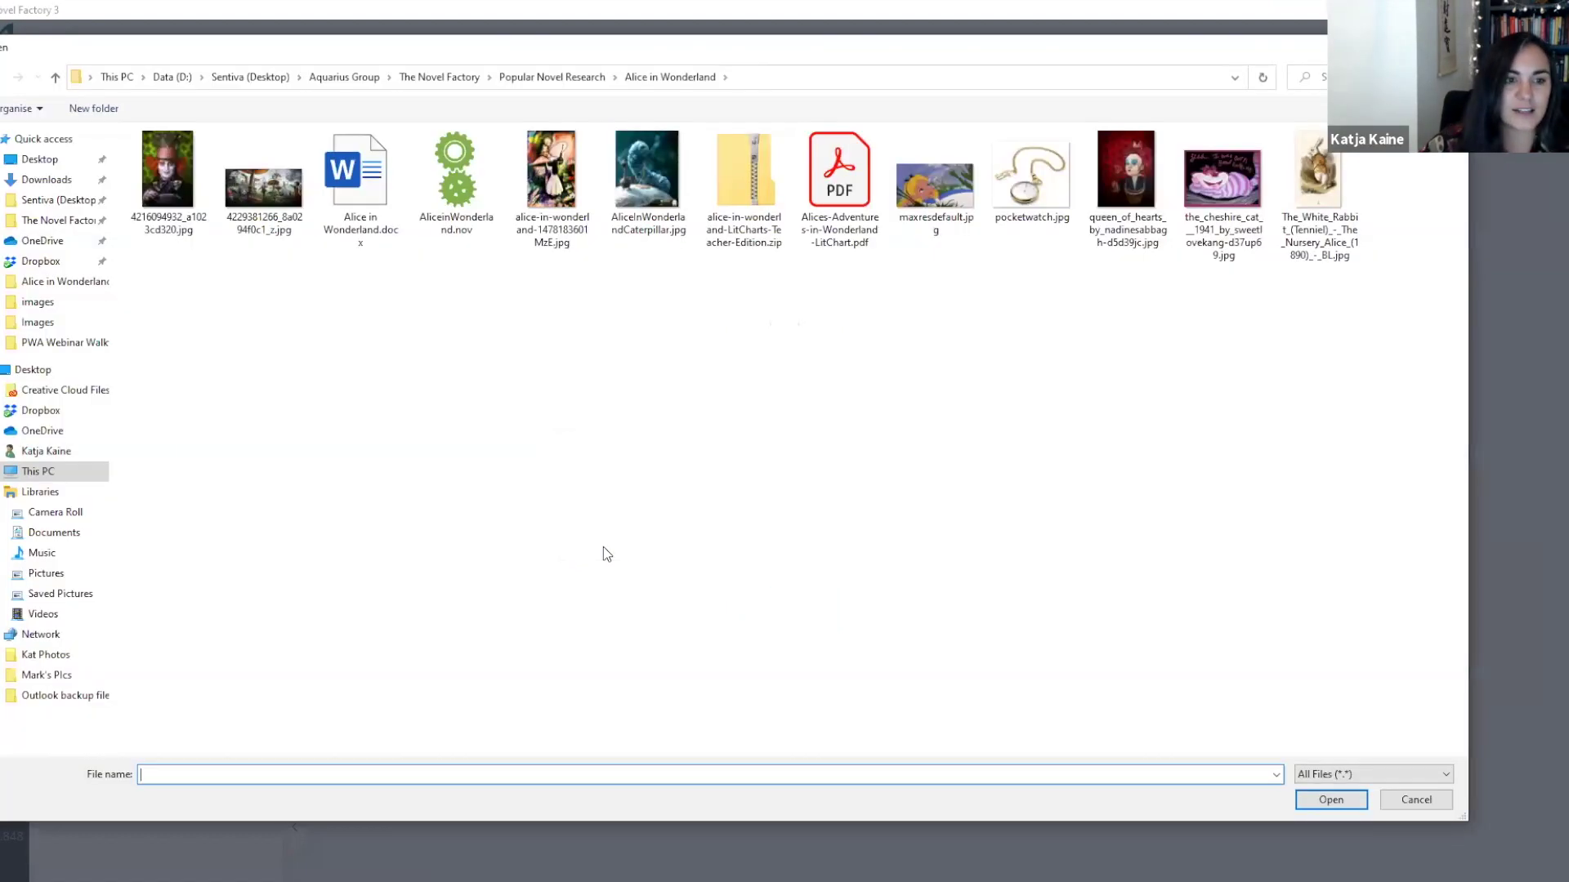
{"action": "left_click", "coordinate": [555, 153]}
{"action": "left_click", "coordinate": [1336, 805]}
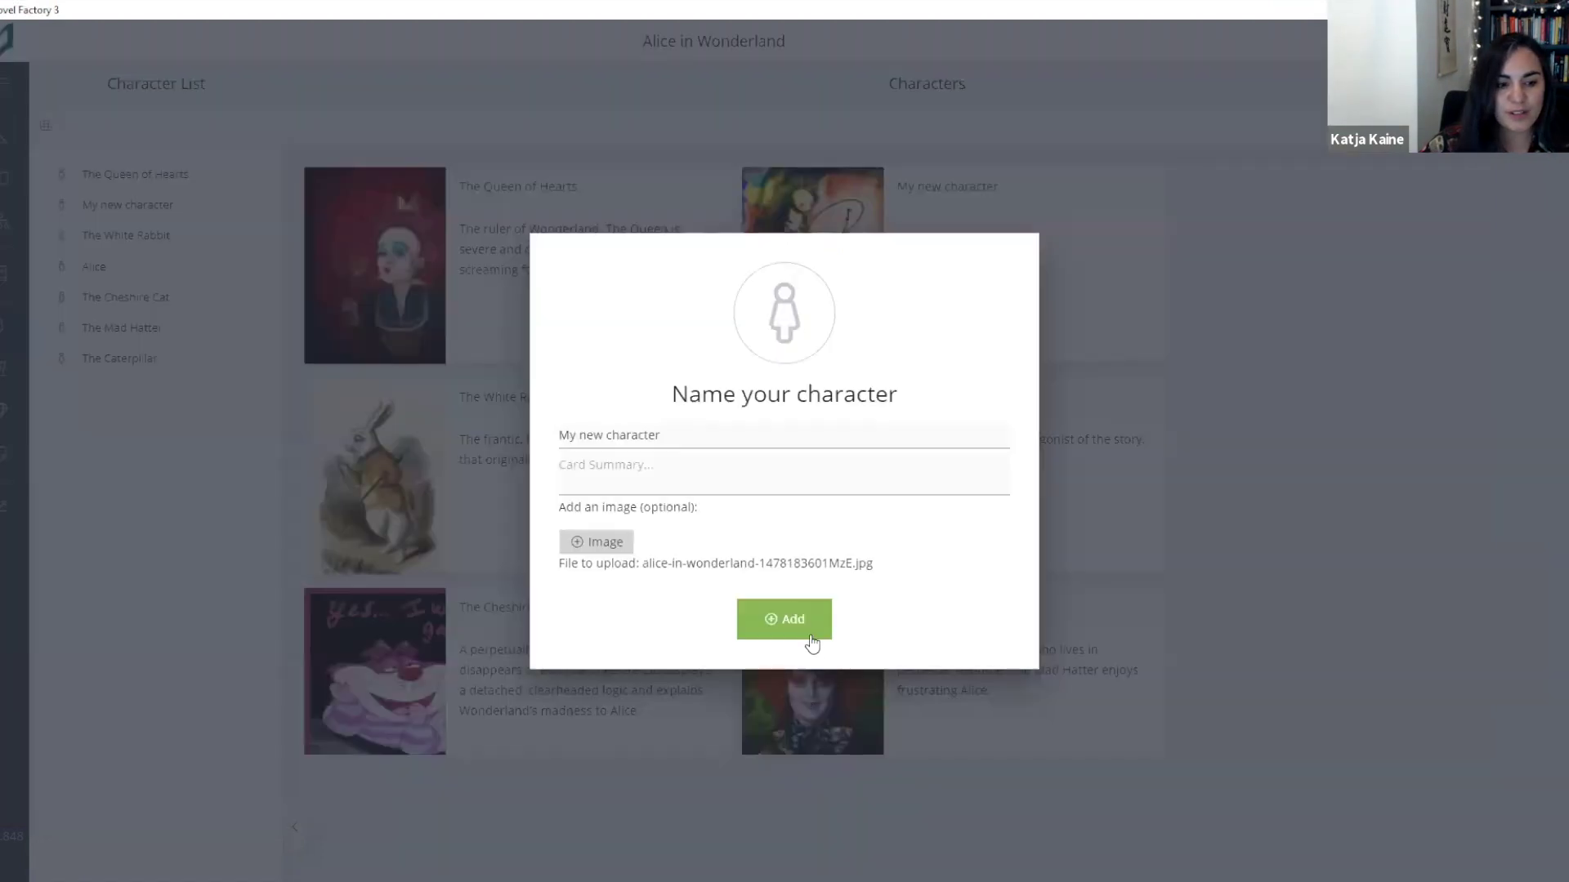
{"action": "left_click", "coordinate": [800, 637]}
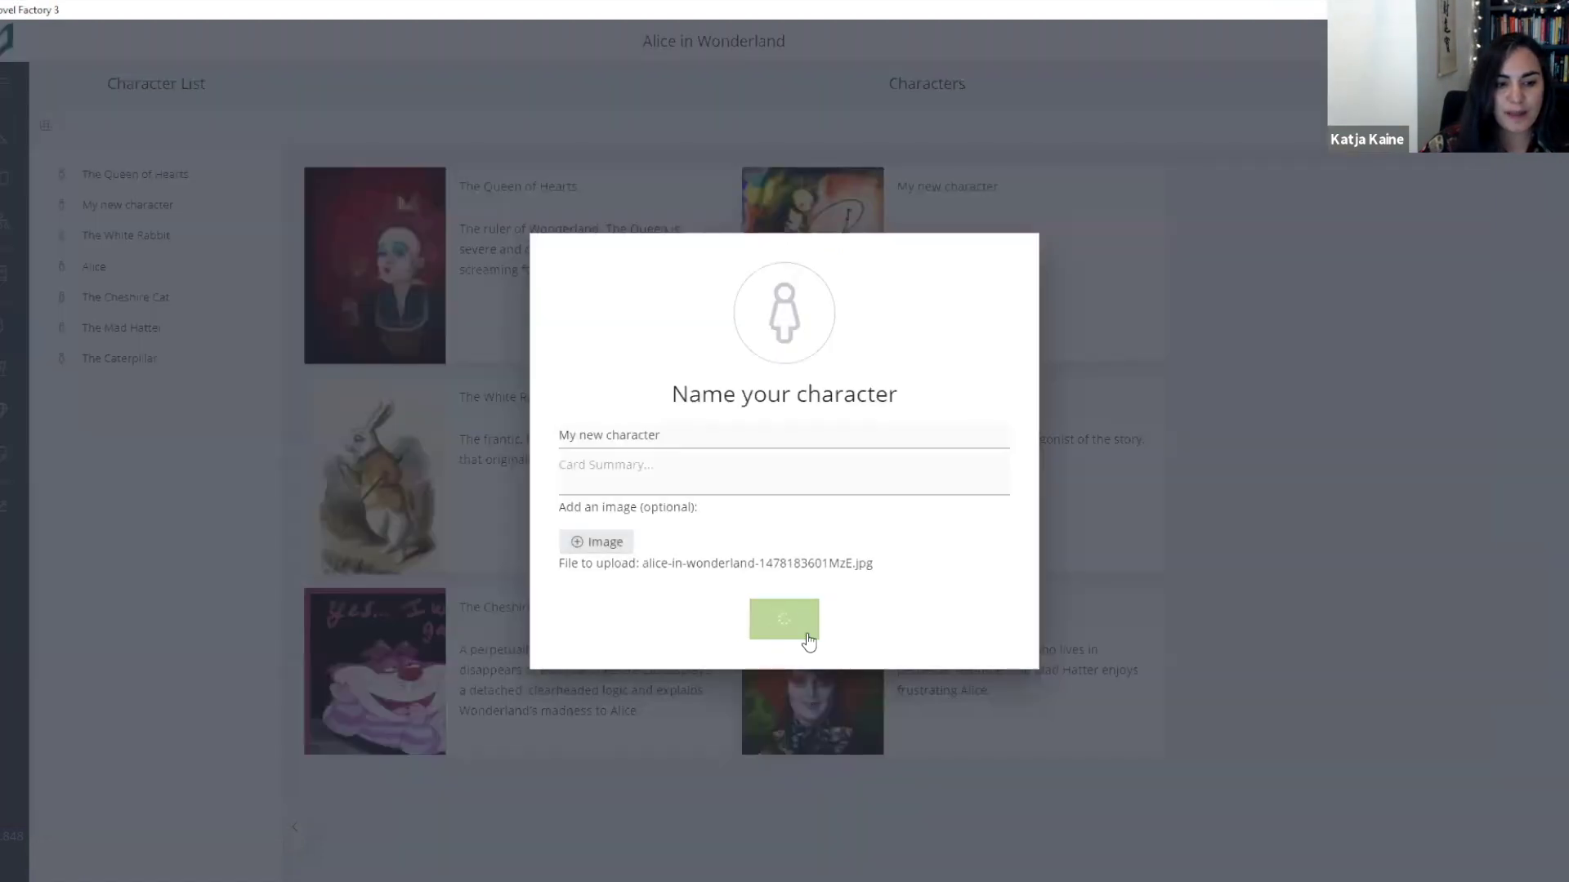
Step: Open the newly added character's page and examine its questionnaire sections, from Basic Details to Friends and Family
{"action": "scroll", "coordinate": [1288, 596], "scroll_direction": "down", "scroll_amount": 2}
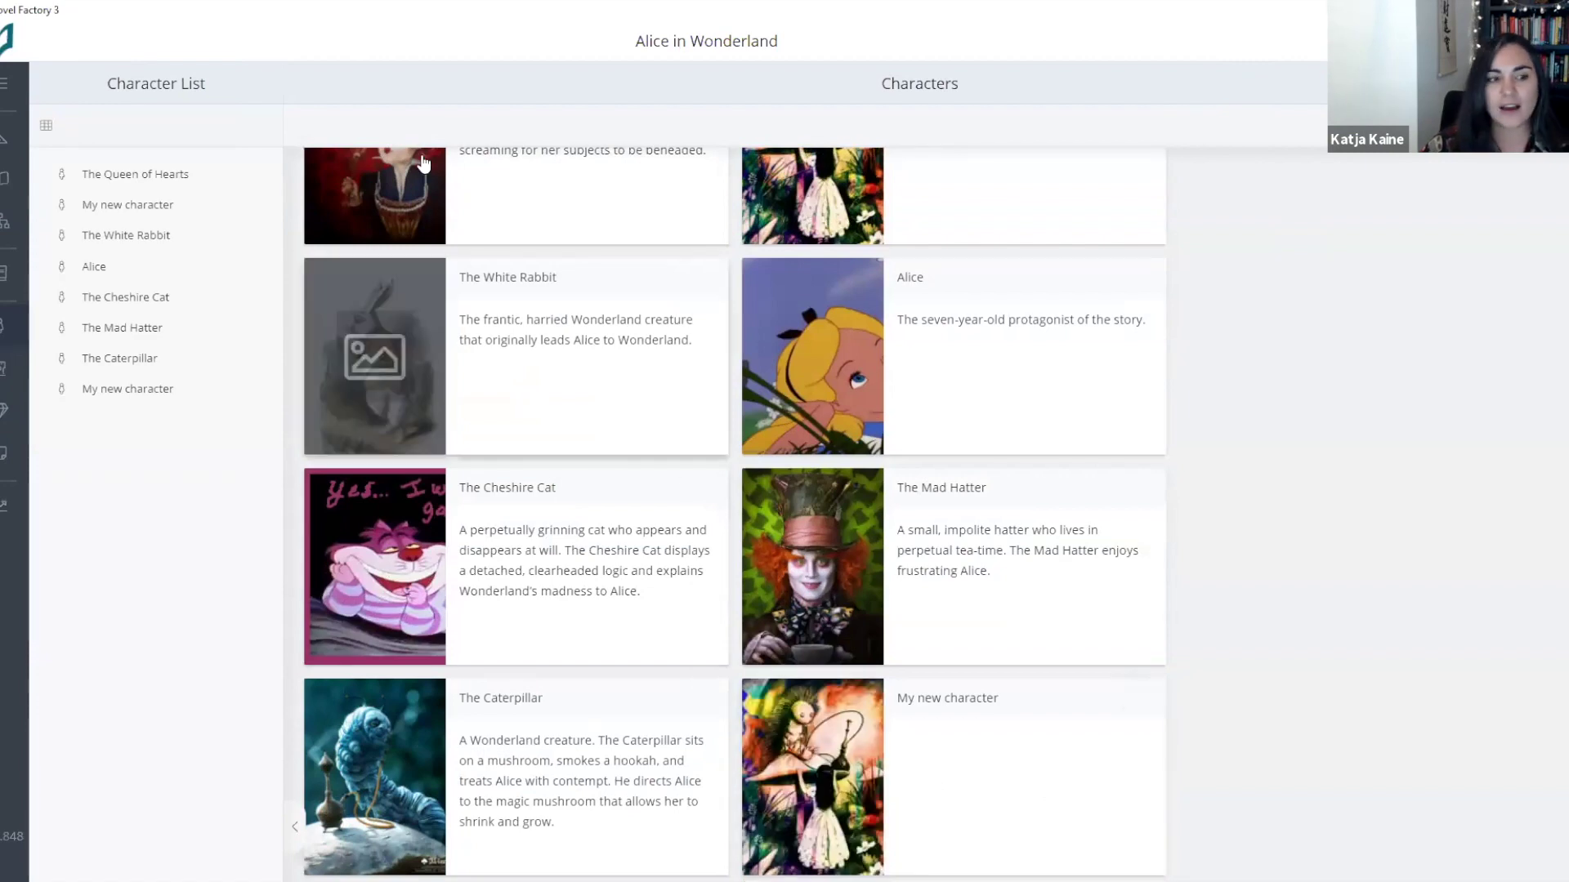
{"action": "scroll", "coordinate": [1429, 613], "scroll_direction": "up", "scroll_amount": 2}
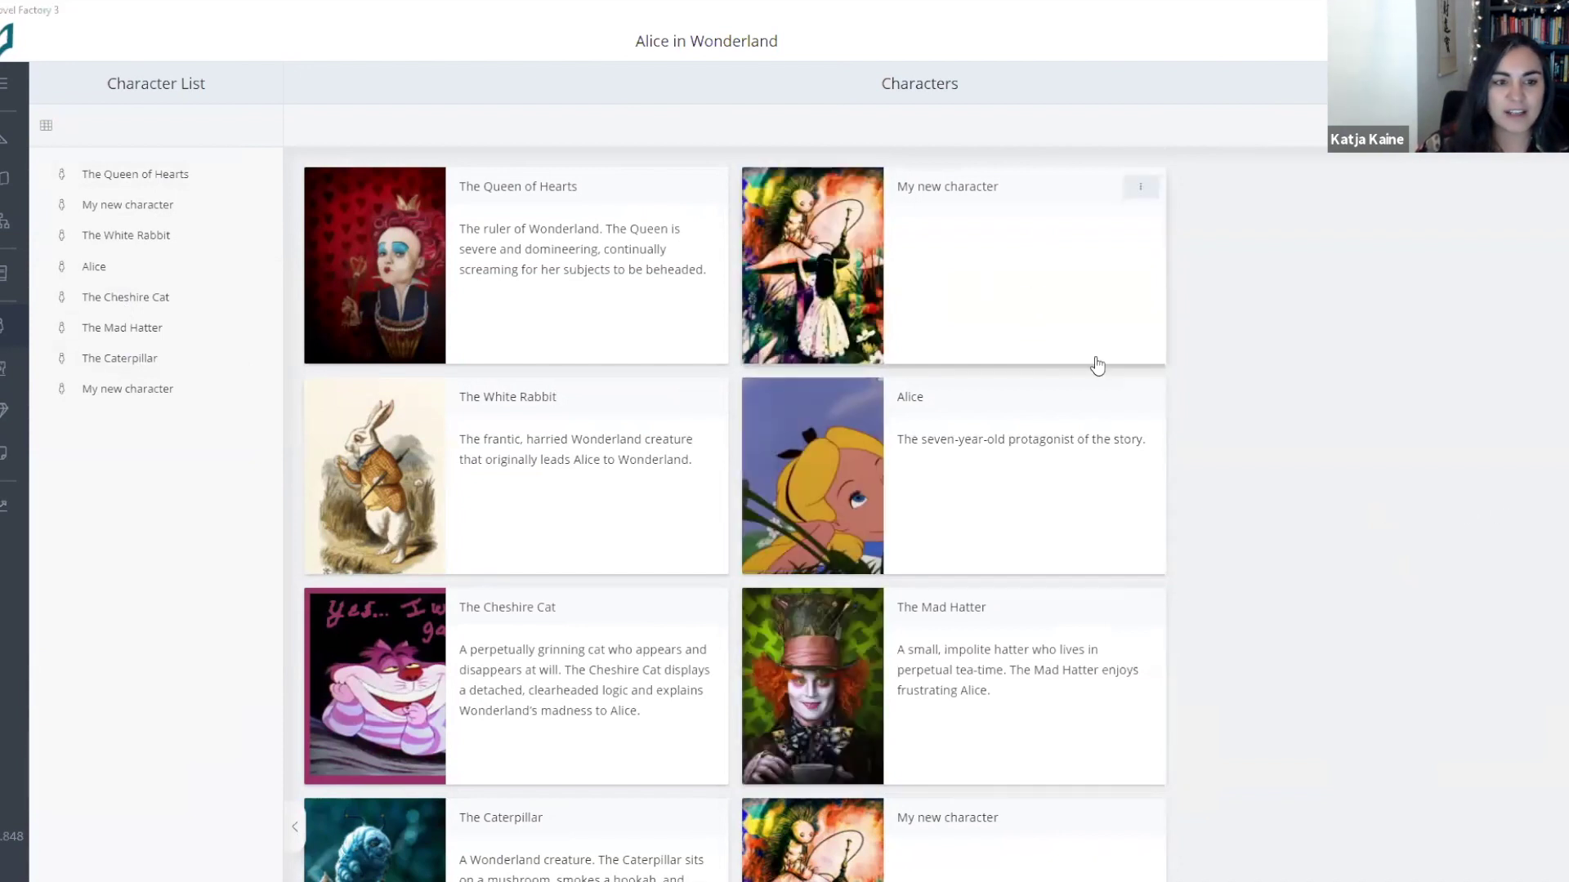
{"action": "scroll", "coordinate": [1271, 620], "scroll_direction": "down", "scroll_amount": 2}
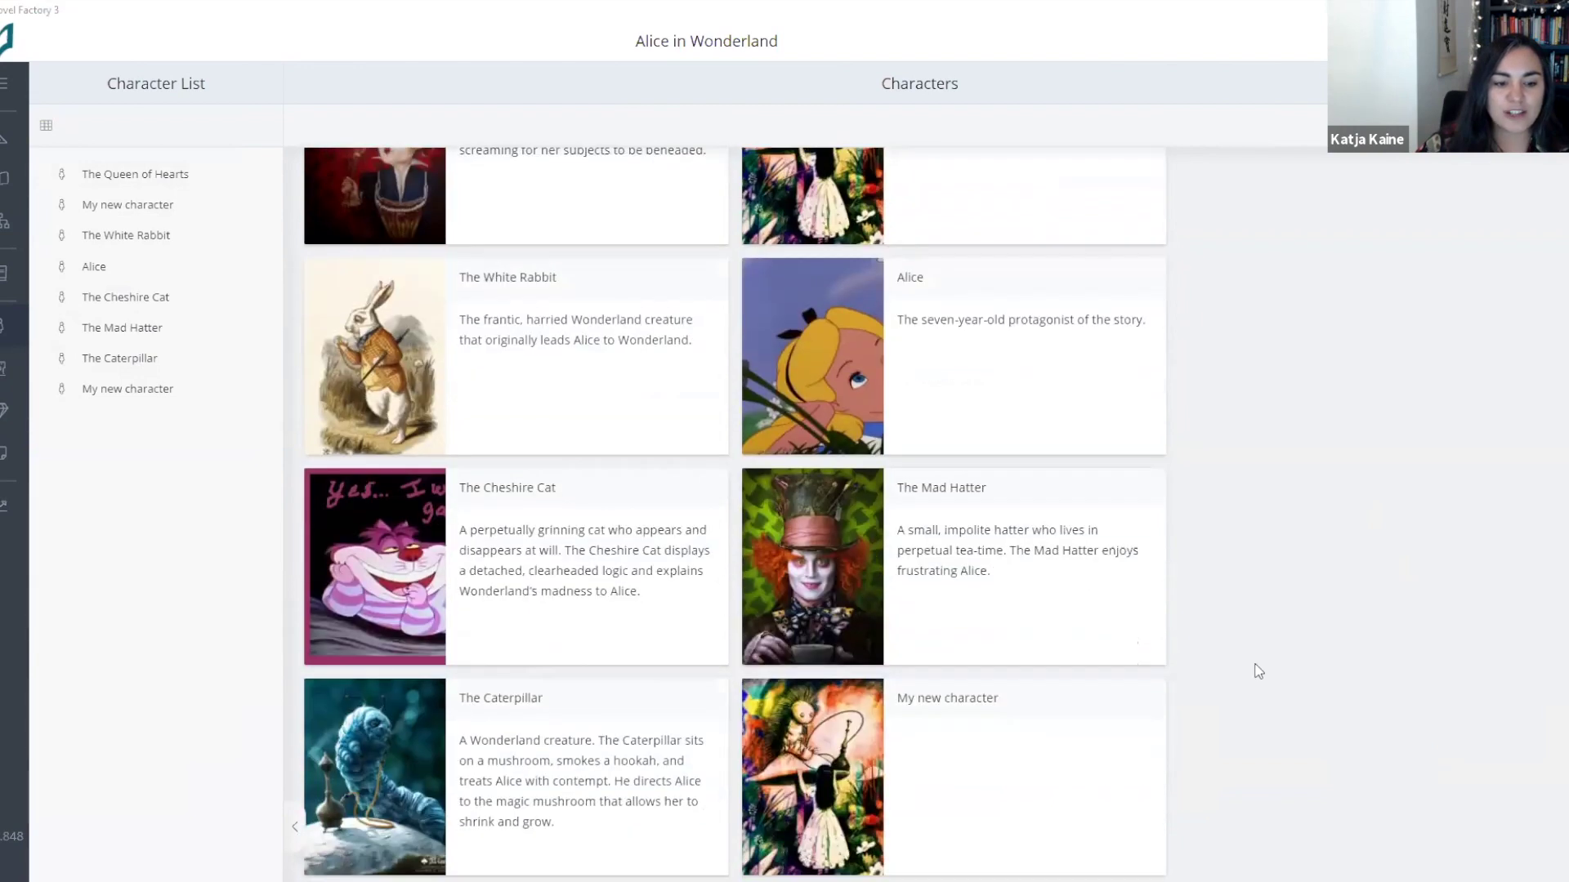
{"action": "left_click", "coordinate": [943, 809]}
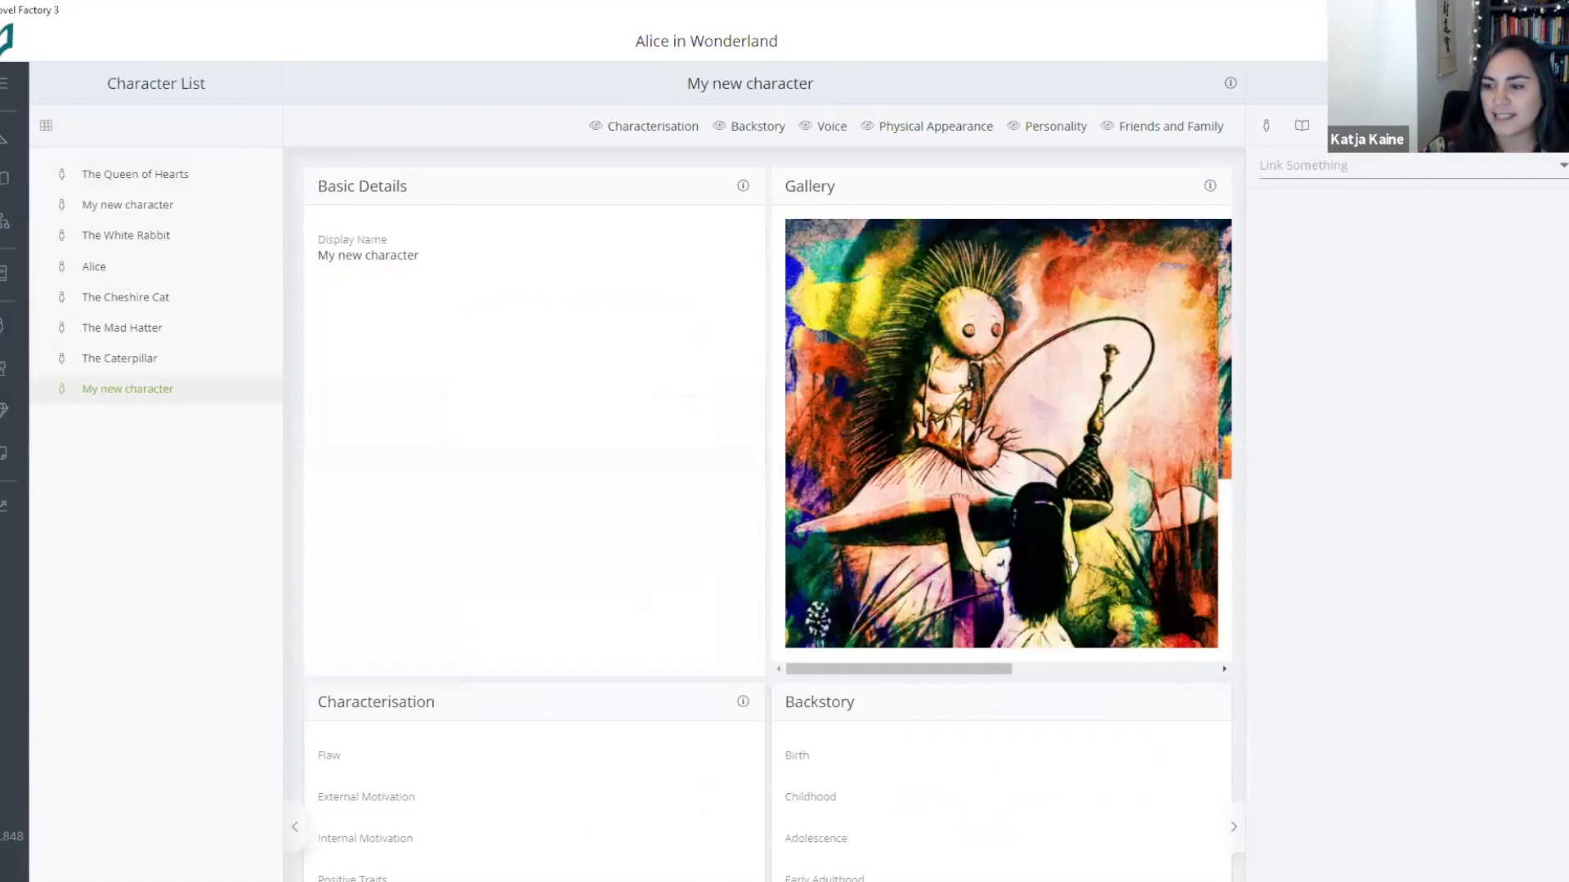
{"action": "scroll", "coordinate": [767, 452], "scroll_direction": "down", "scroll_amount": 3}
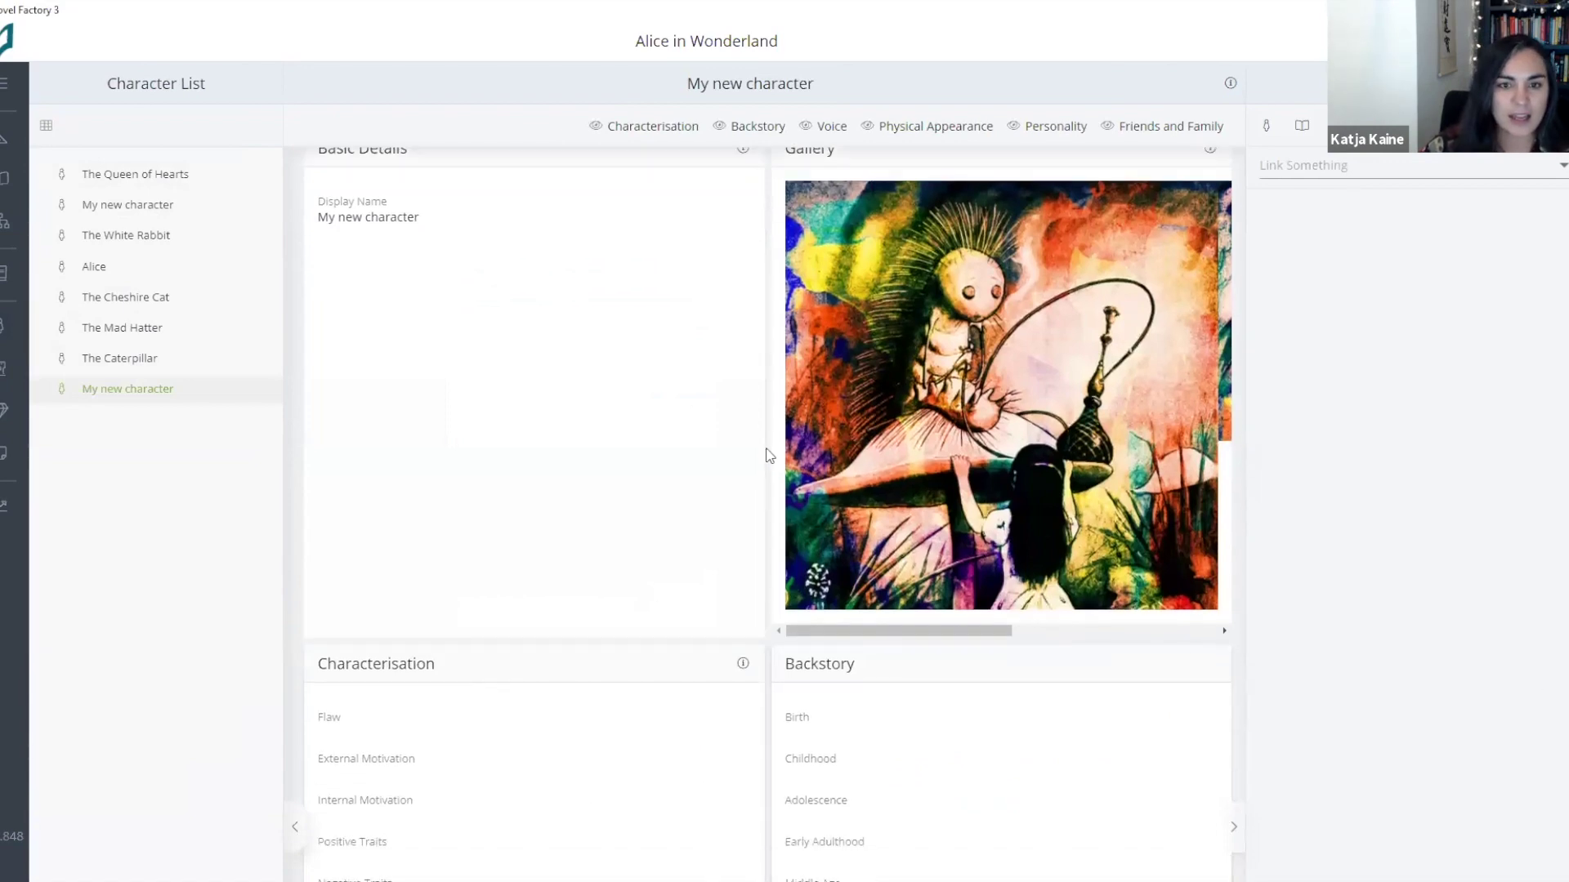
{"action": "scroll", "coordinate": [766, 455], "scroll_direction": "down", "scroll_amount": 10}
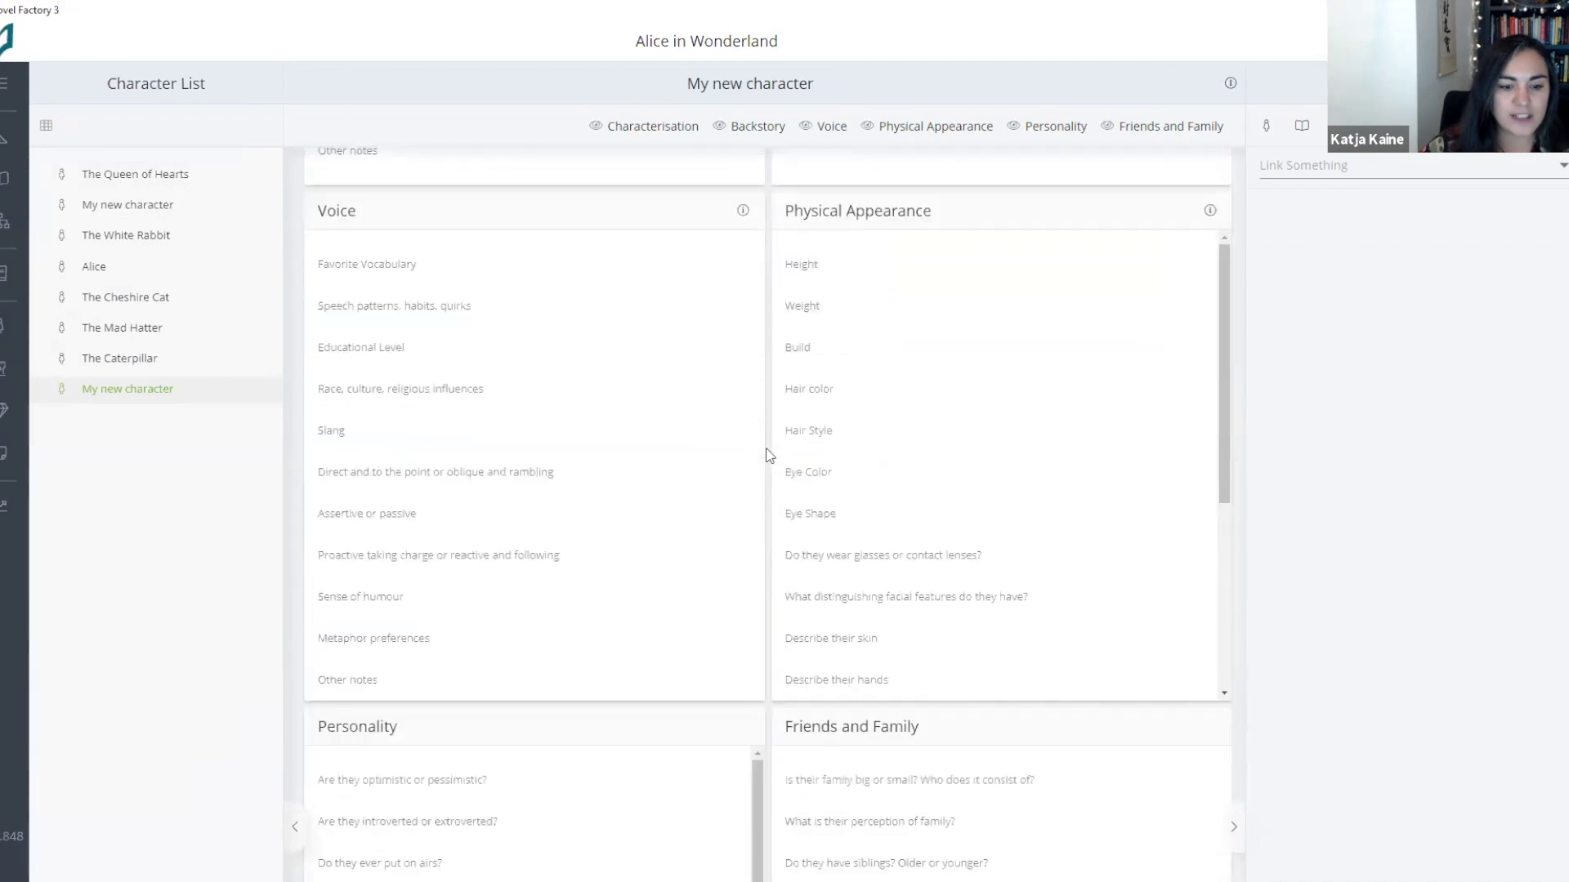
{"action": "scroll", "coordinate": [766, 455], "scroll_direction": "down", "scroll_amount": 2}
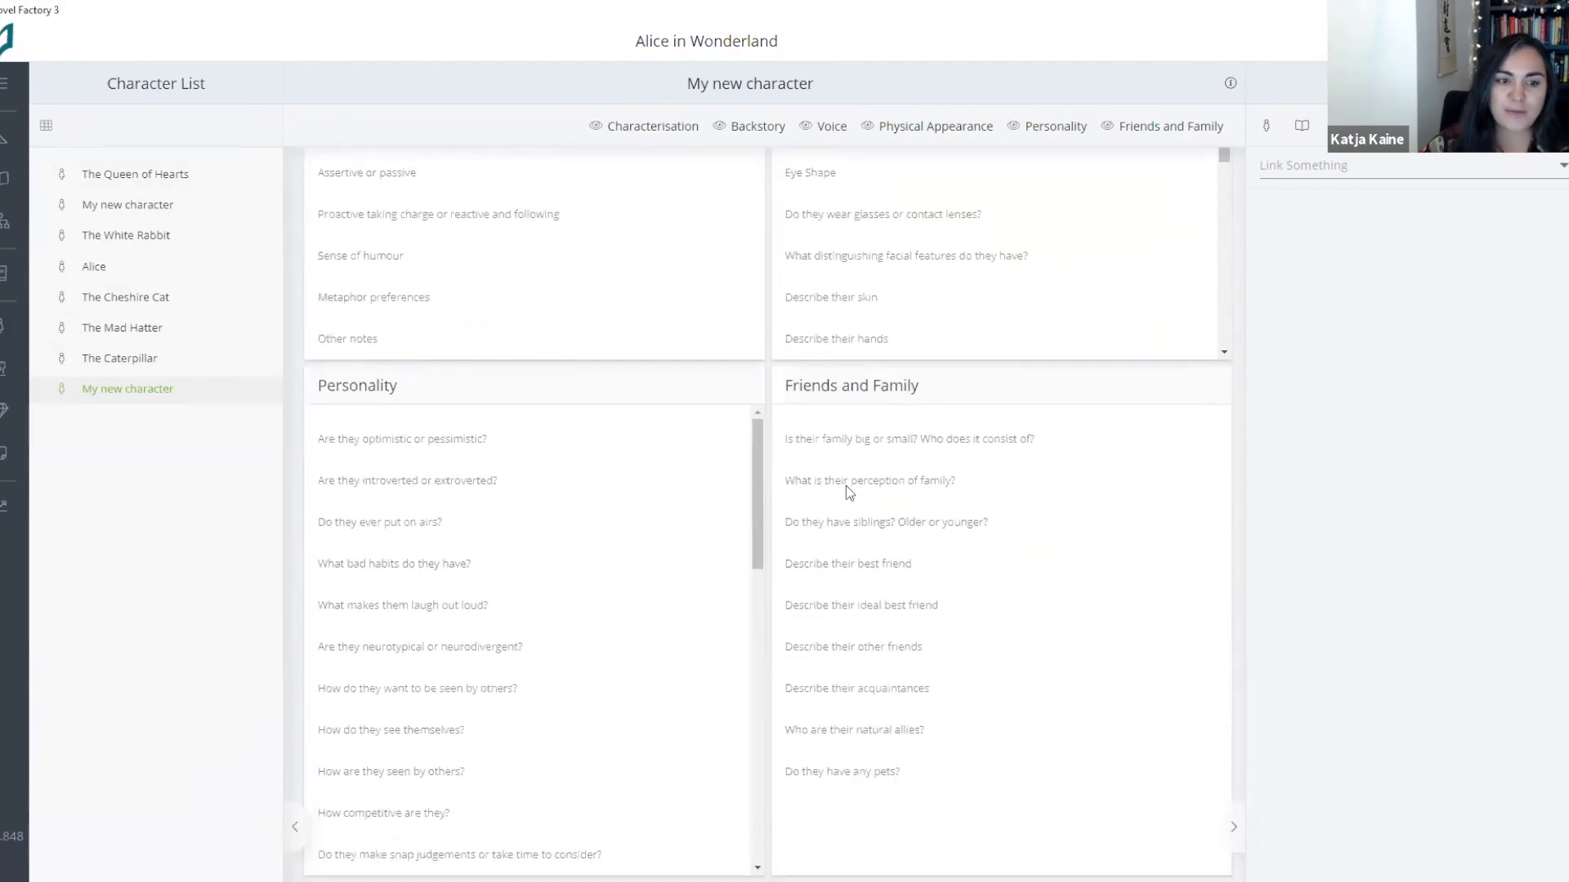
{"action": "scroll", "coordinate": [924, 520], "scroll_direction": "up", "scroll_amount": 12}
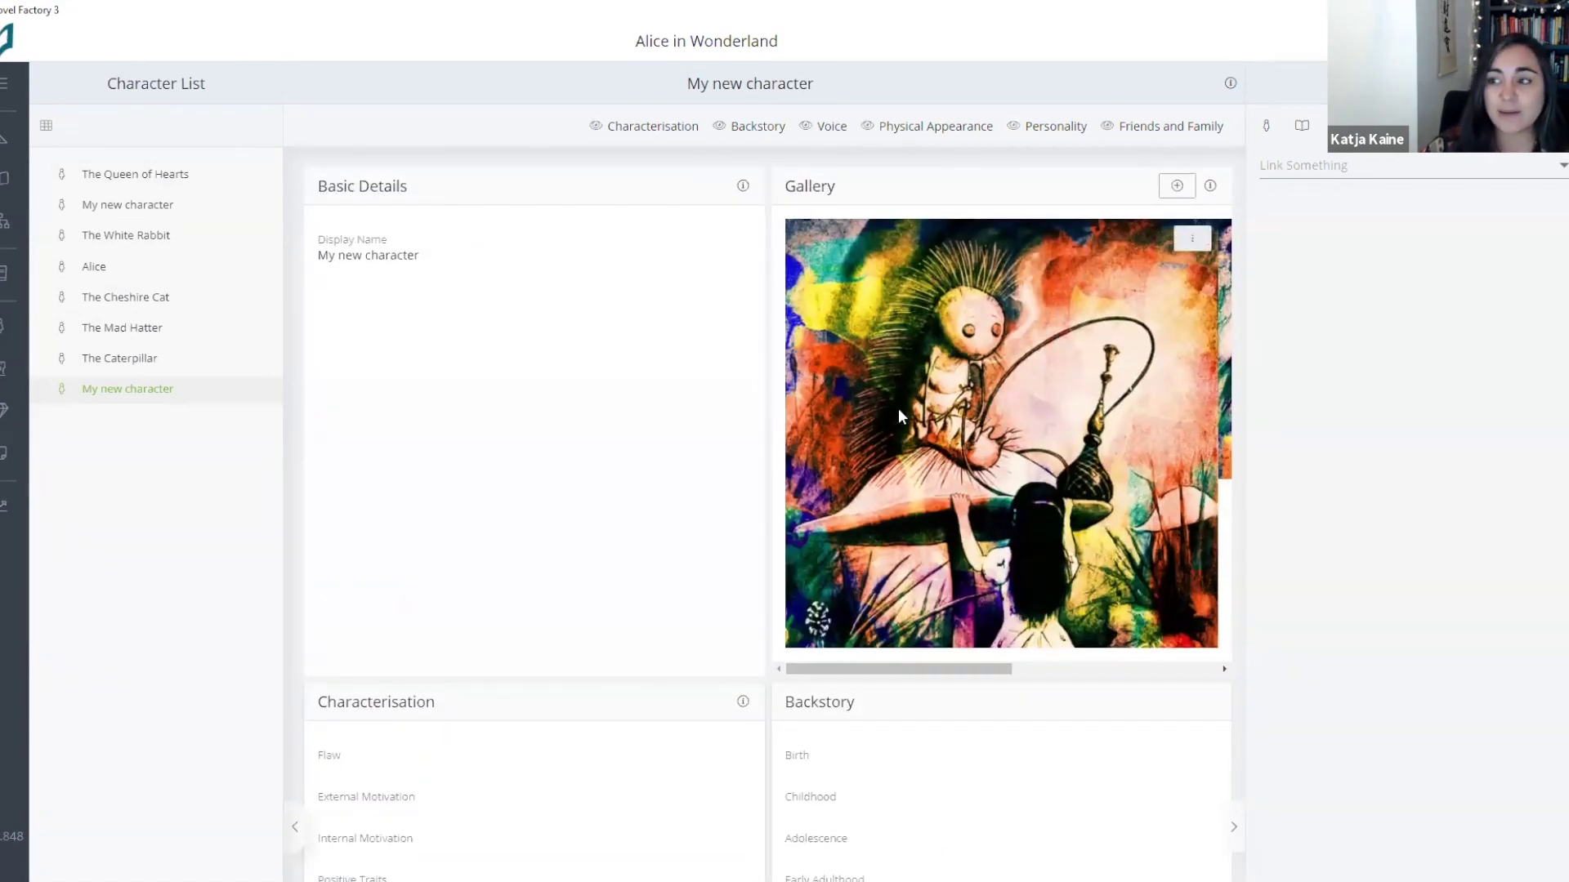
{"action": "scroll", "coordinate": [899, 417], "scroll_direction": "down", "scroll_amount": 10}
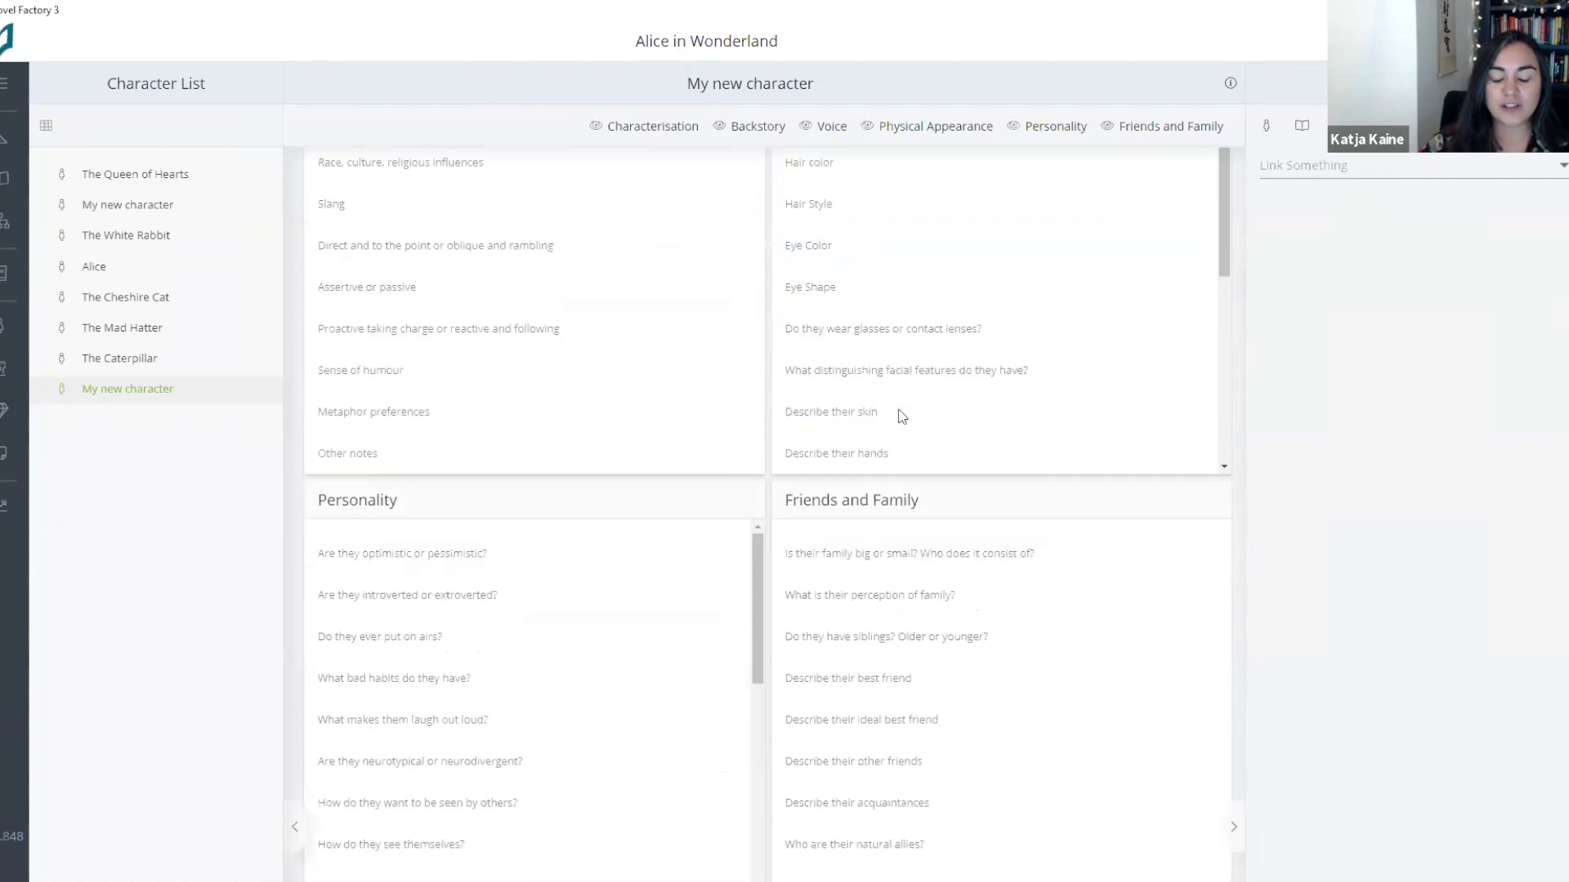
{"action": "scroll", "coordinate": [899, 417], "scroll_direction": "up", "scroll_amount": 7}
{"action": "scroll", "coordinate": [901, 416], "scroll_direction": "up", "scroll_amount": 3}
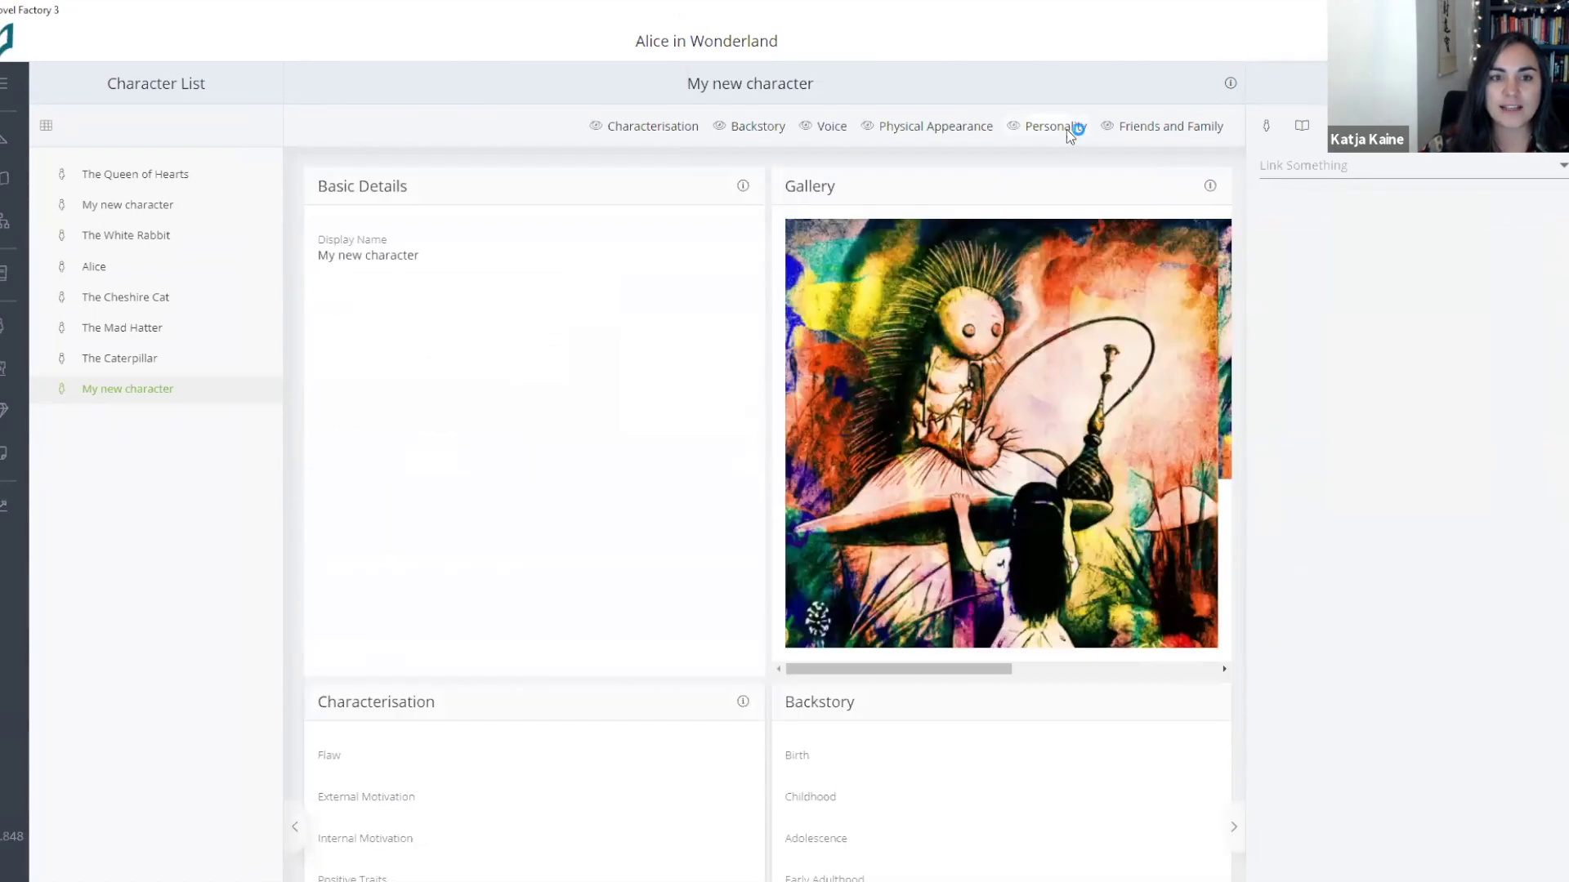
Step: Hide the Backstory and Personality sections on the character's page, and show both again
{"action": "left_click", "coordinate": [756, 126]}
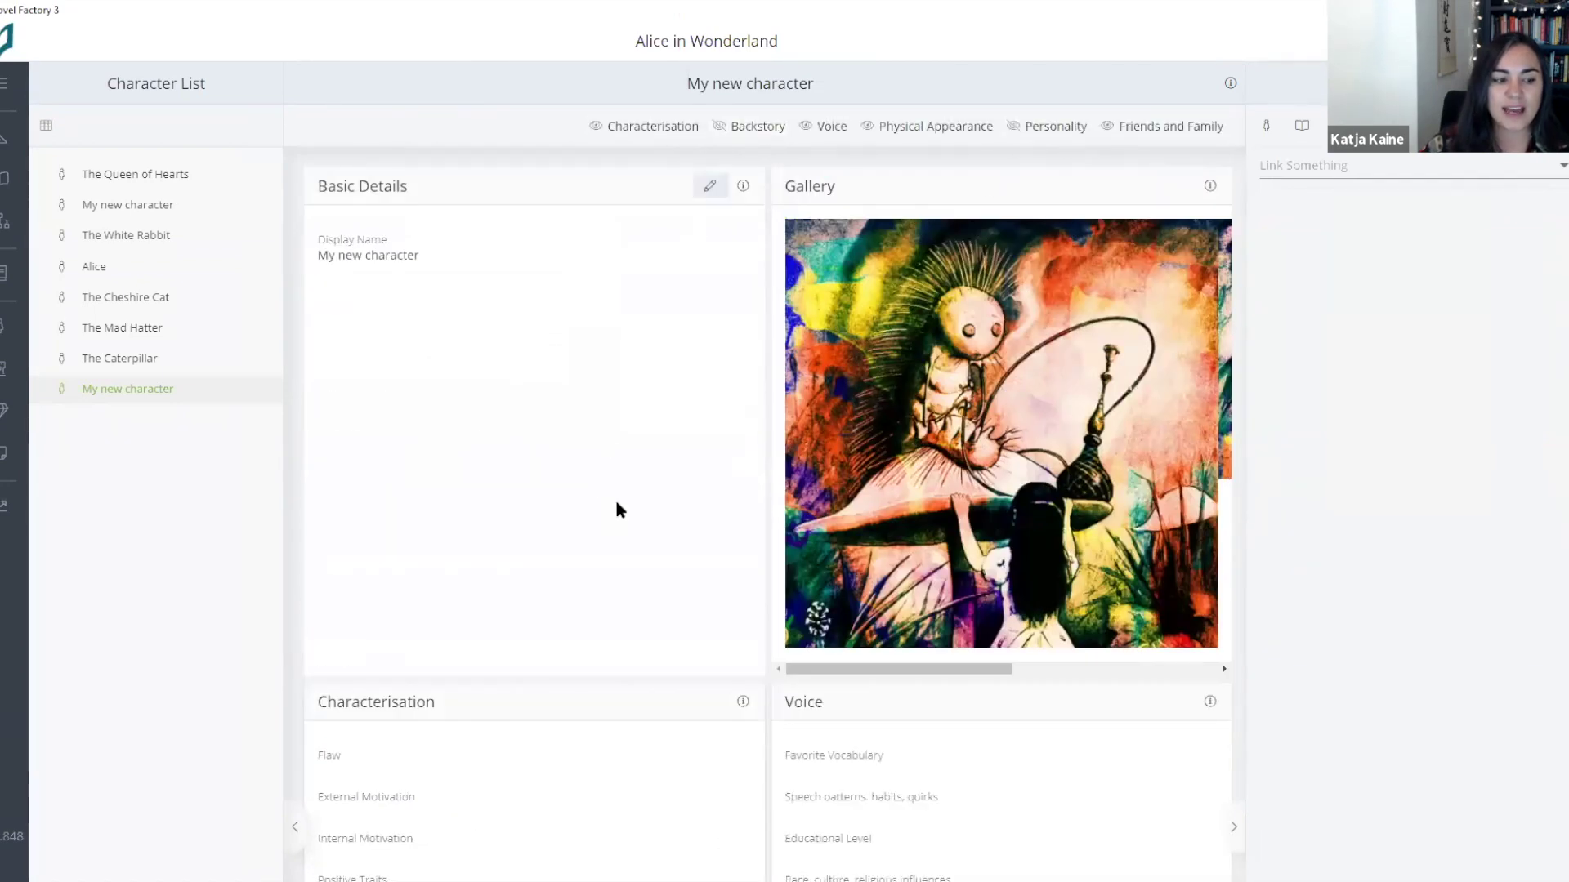
{"action": "scroll", "coordinate": [619, 508], "scroll_direction": "down", "scroll_amount": 10}
{"action": "scroll", "coordinate": [619, 509], "scroll_direction": "up", "scroll_amount": 10}
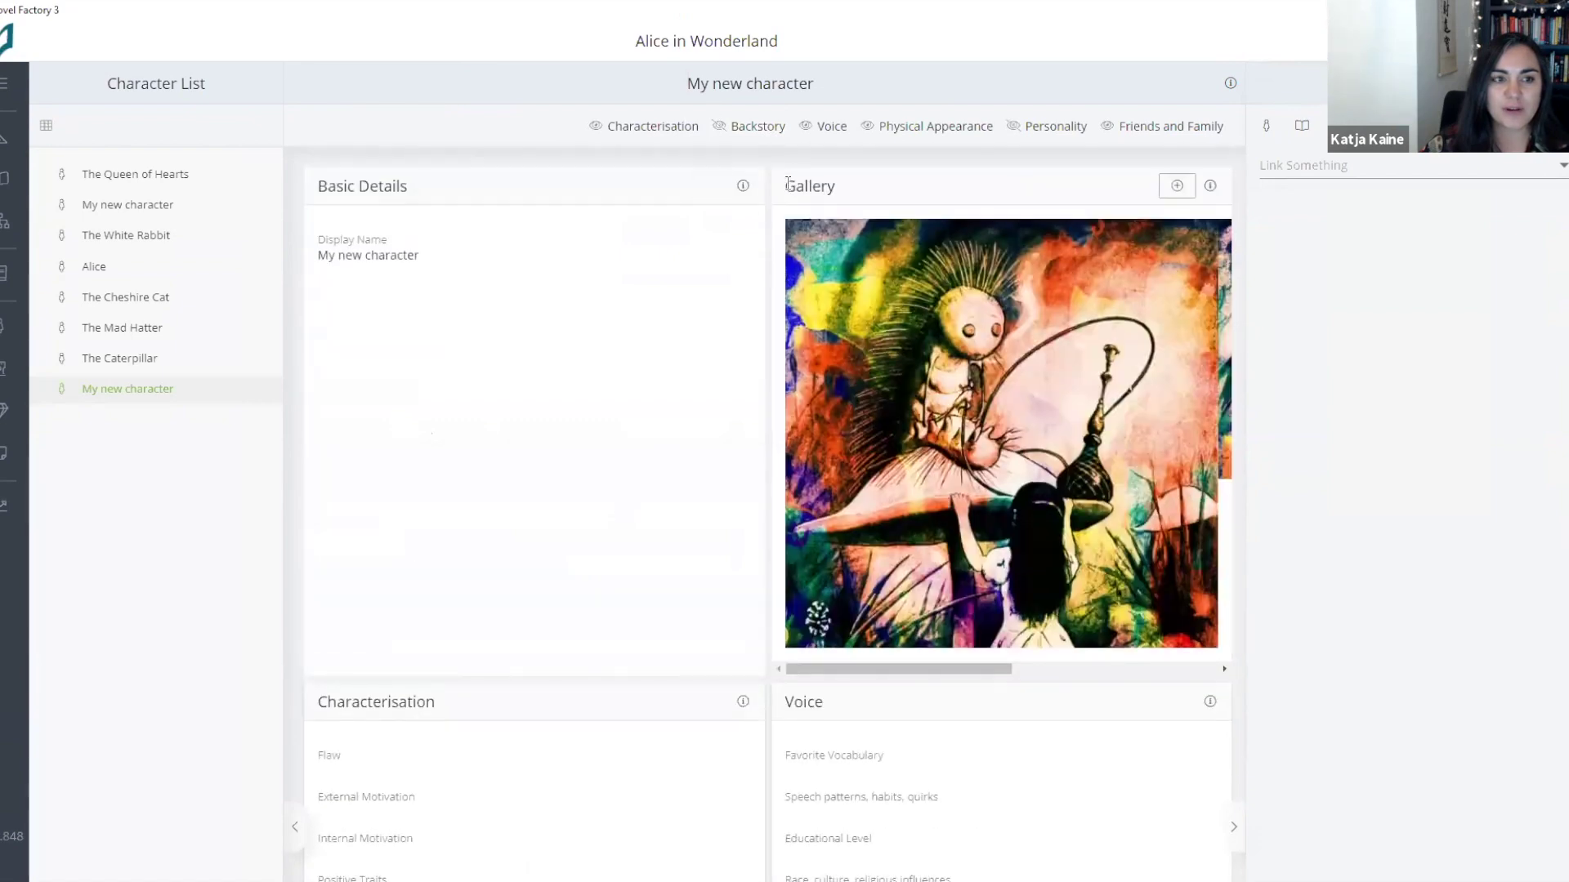
{"action": "left_click", "coordinate": [1030, 128]}
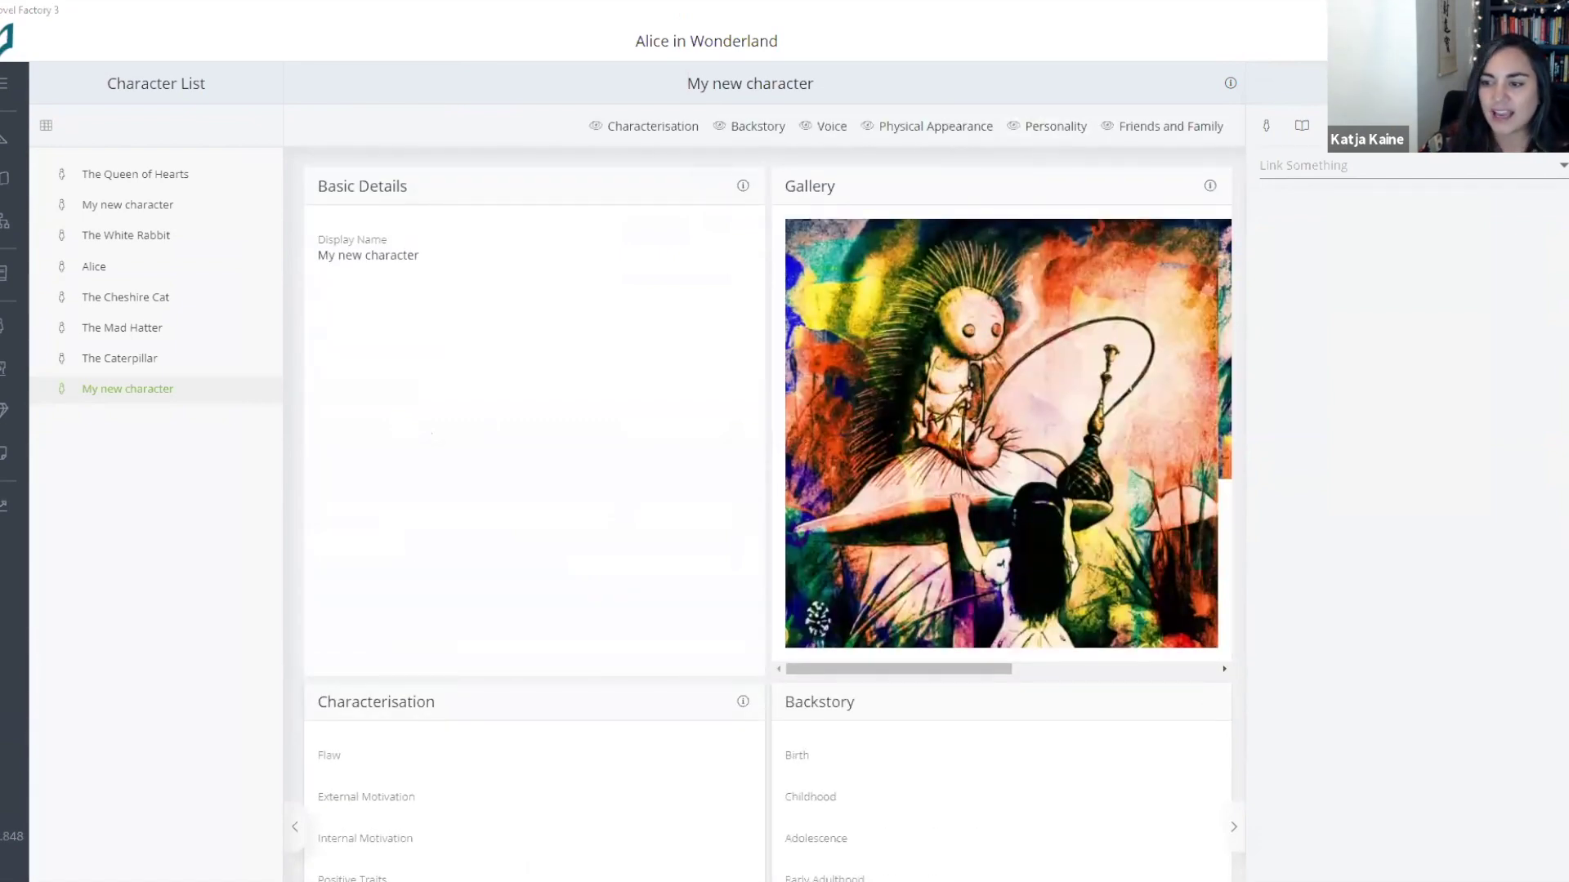
Step: Save "A bit shouty" as the character's Flaw under Characterisation, and review the section's editable fields without further changes
{"action": "mouse_move", "coordinate": [641, 400]}
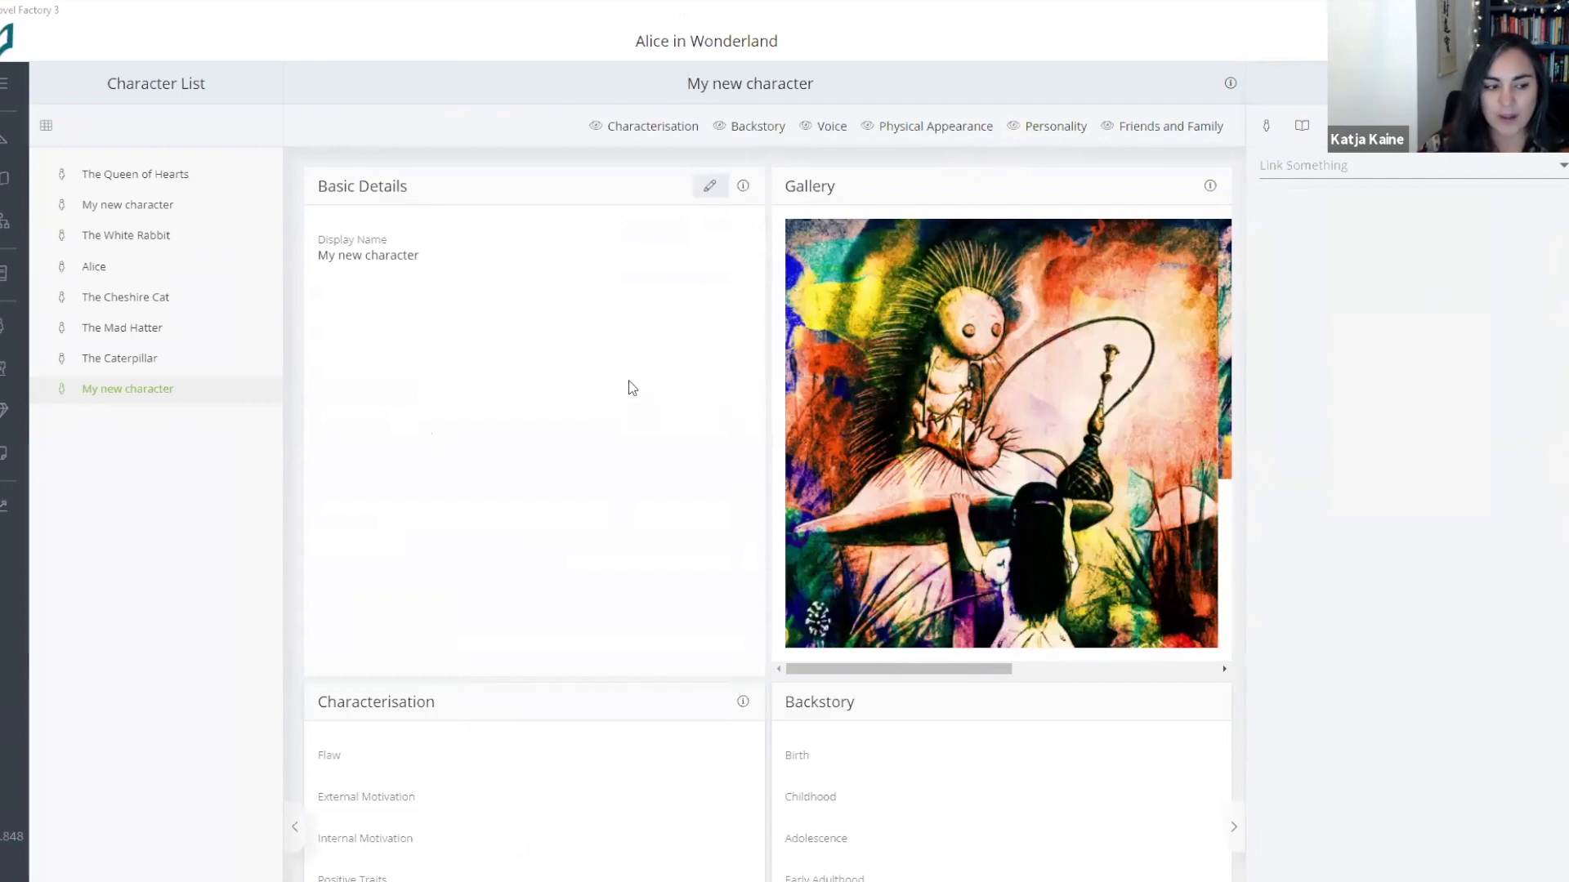
{"action": "scroll", "coordinate": [629, 384], "scroll_direction": "down", "scroll_amount": 5}
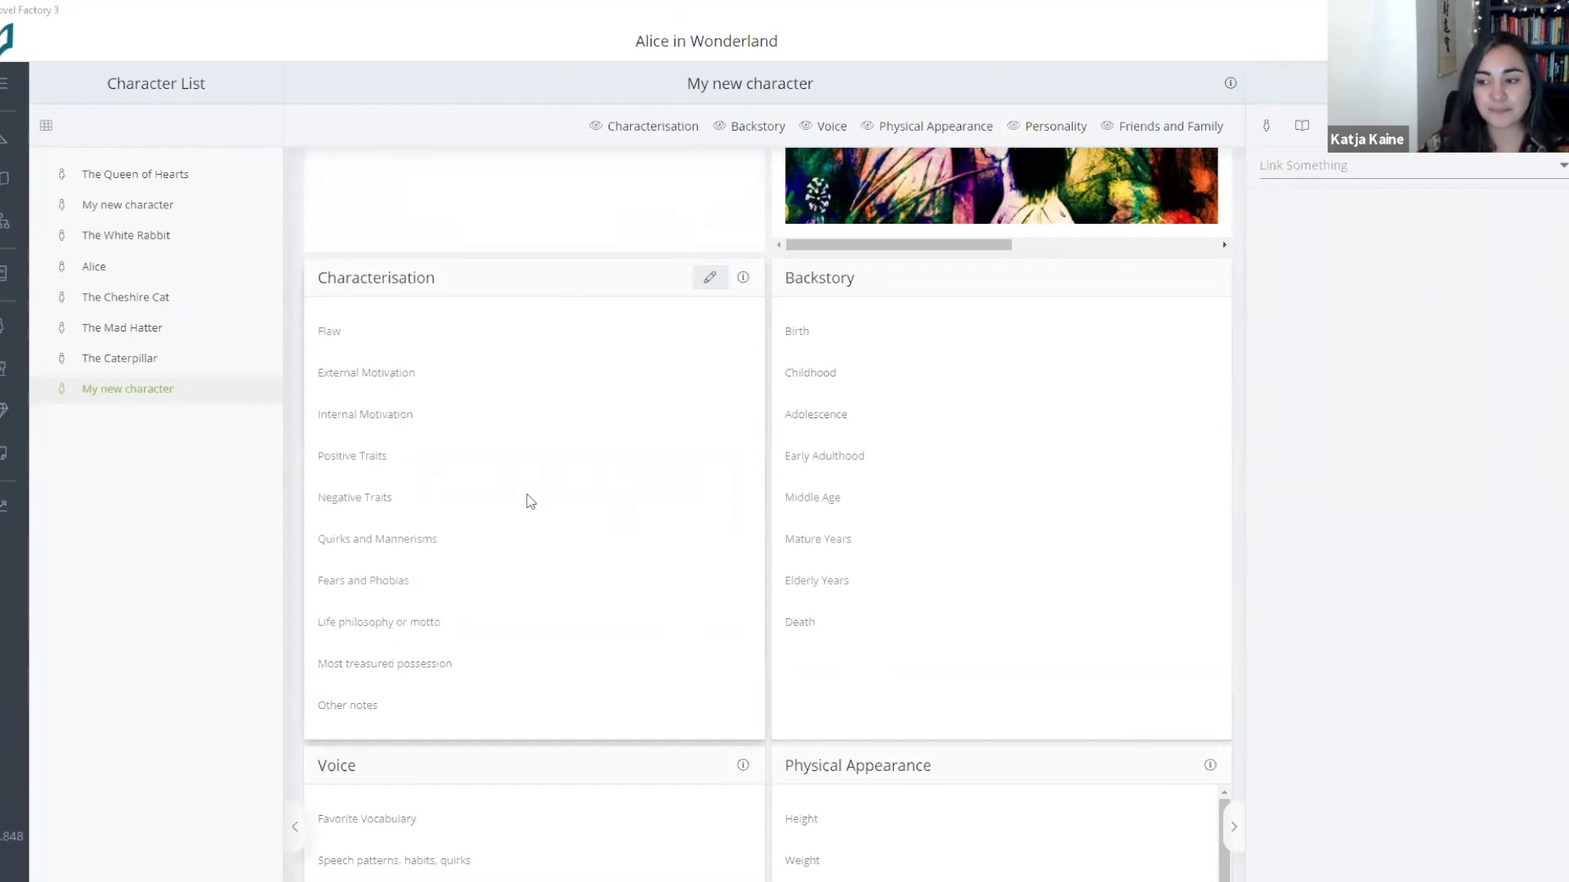
{"action": "left_click", "coordinate": [705, 282]}
{"action": "left_click", "coordinate": [602, 361]}
{"action": "type", "text": "A  bit shouty"}
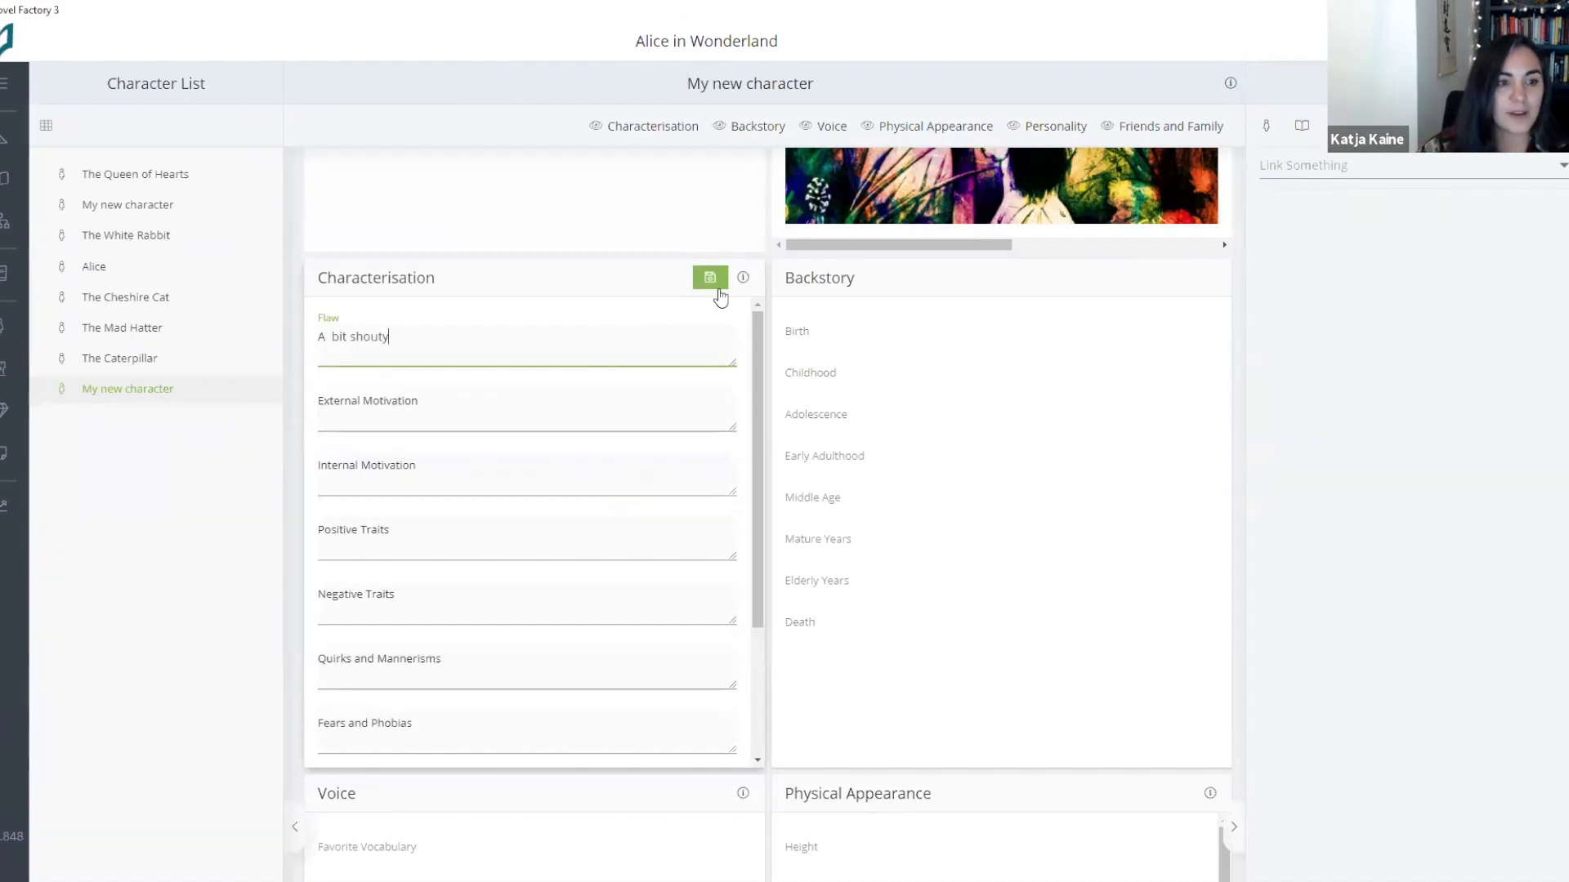
{"action": "left_click", "coordinate": [710, 278]}
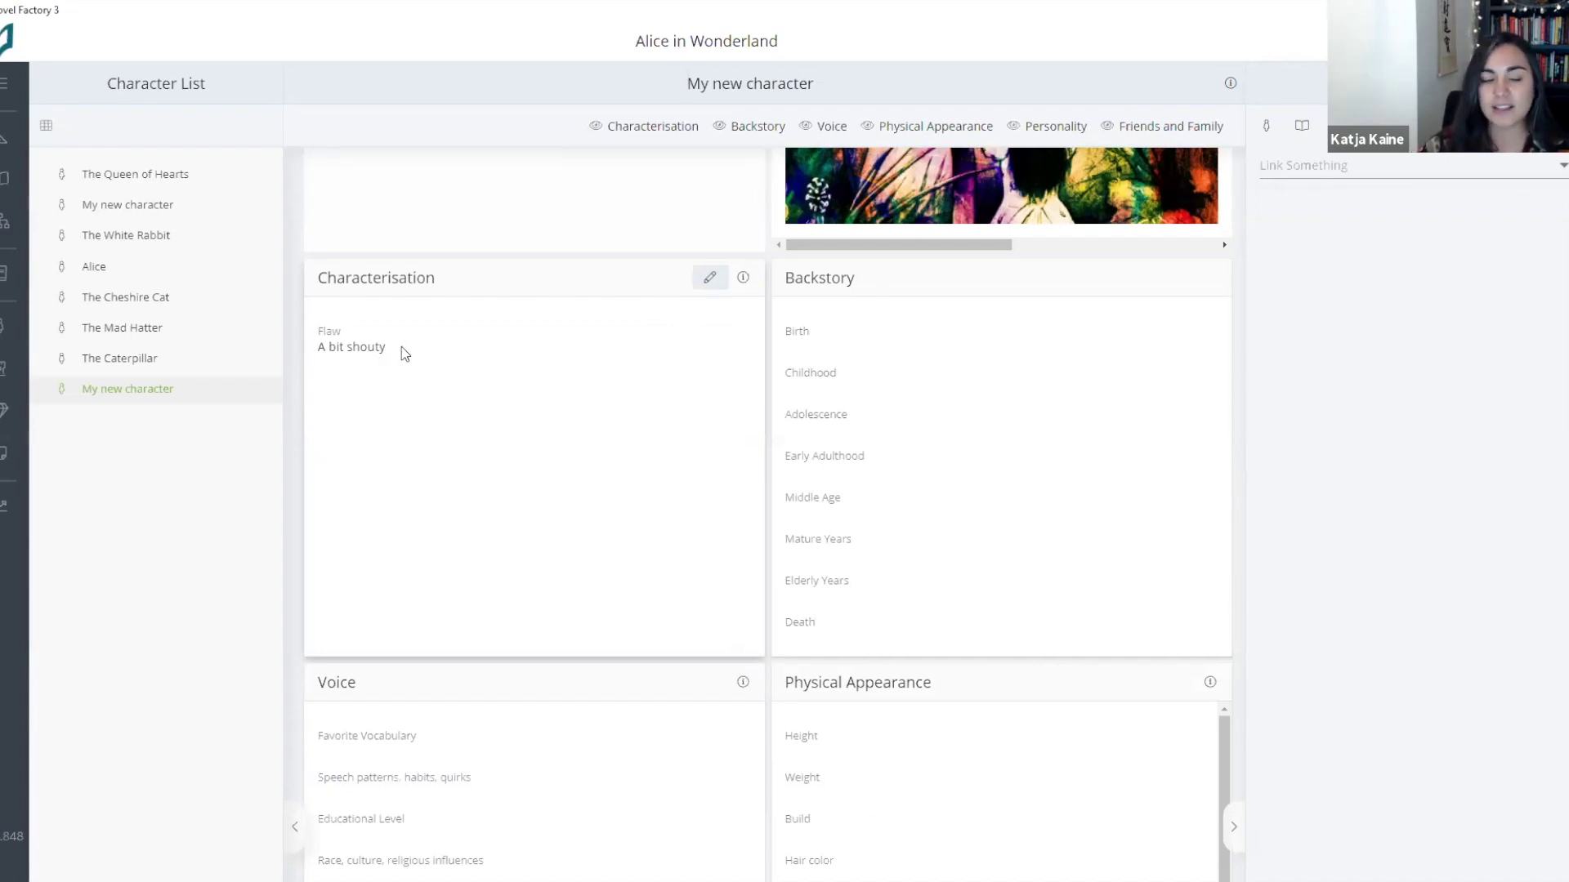
{"action": "left_click", "coordinate": [706, 278]}
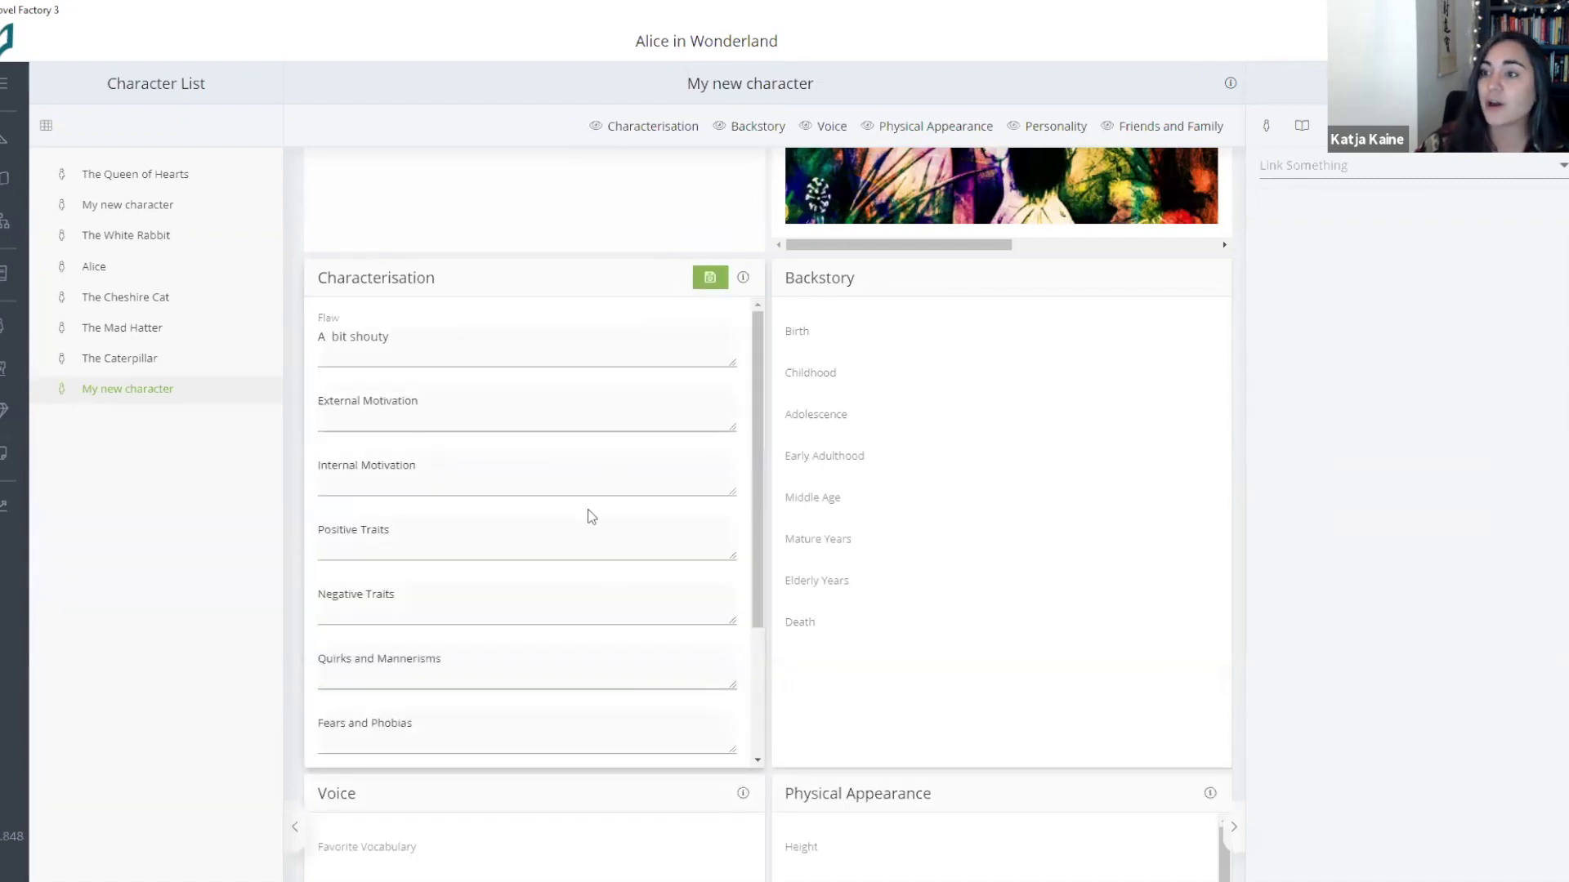
{"action": "left_click", "coordinate": [711, 279]}
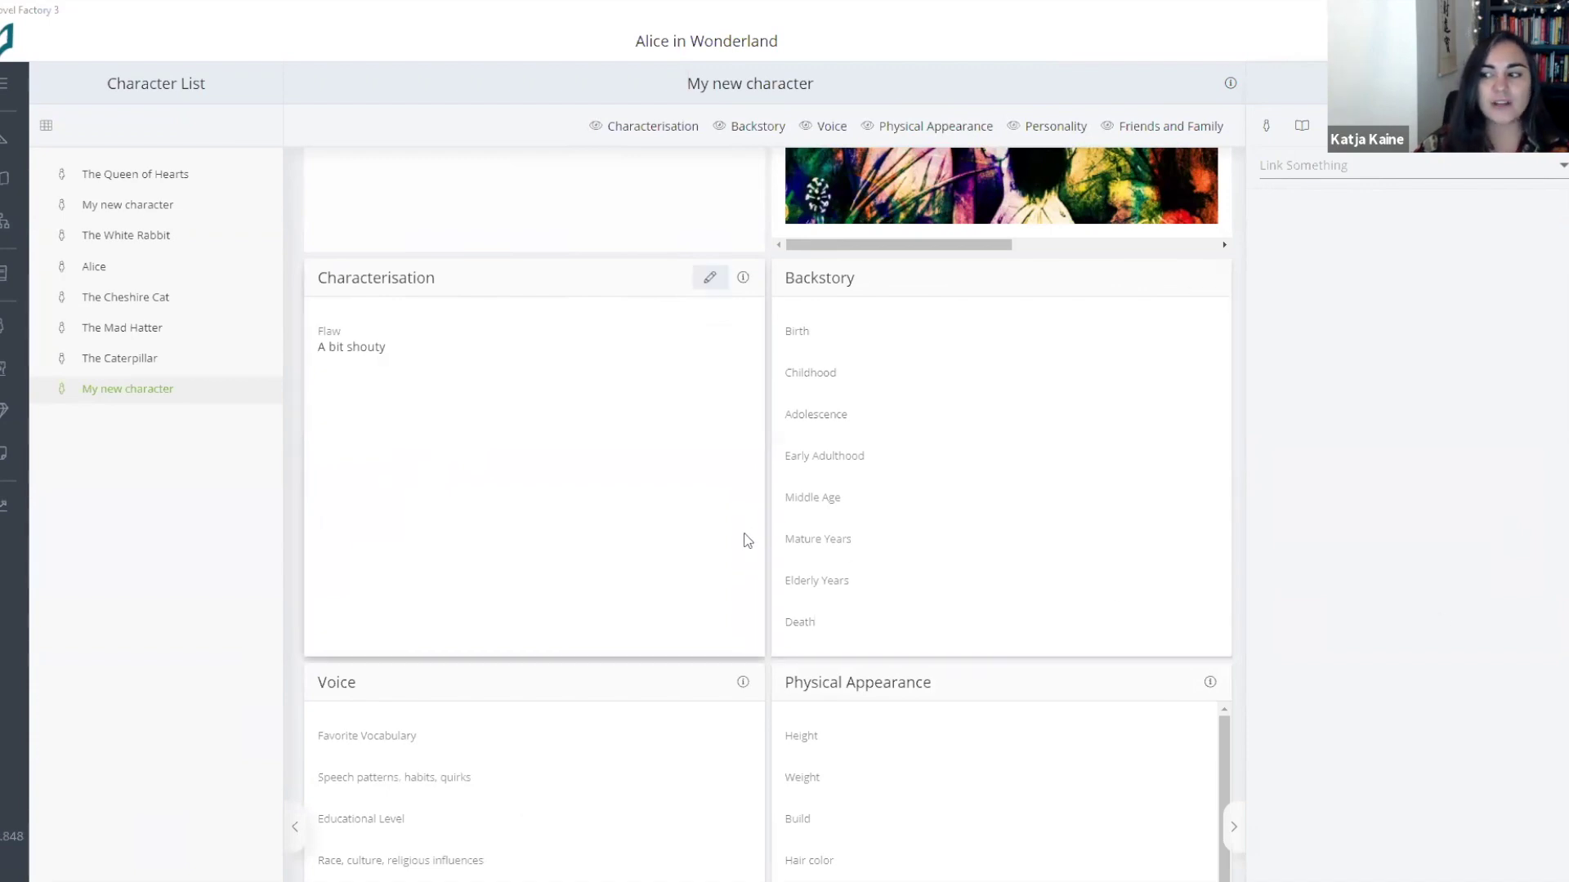
Step: View the character pages of The Caterpillar, The Mad Hatter and Alice in turn
{"action": "left_click", "coordinate": [147, 364]}
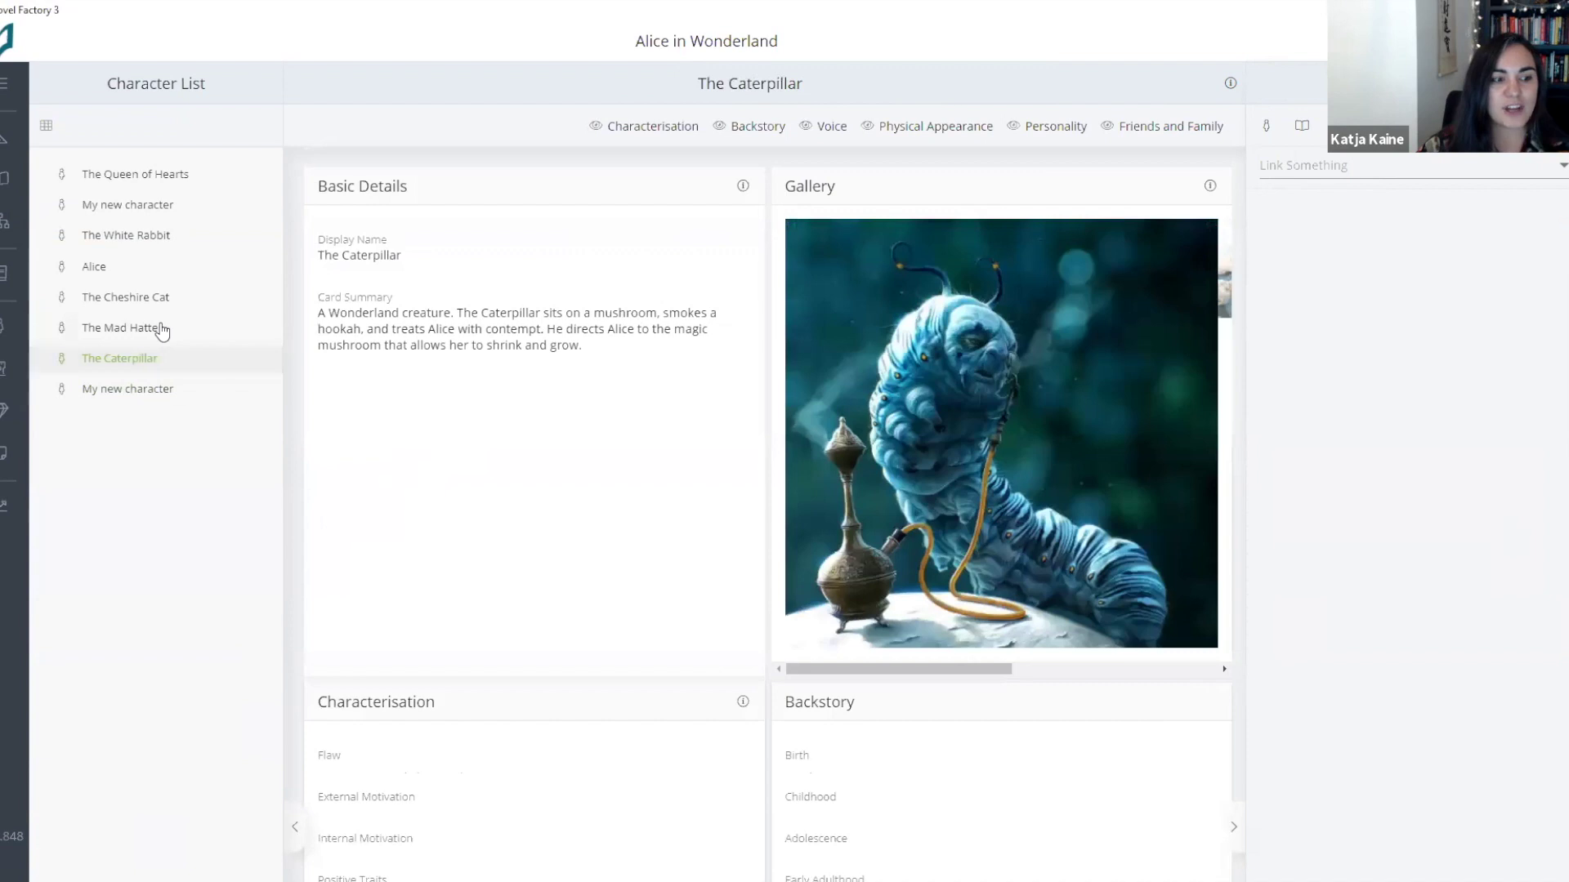
{"action": "left_click", "coordinate": [160, 328]}
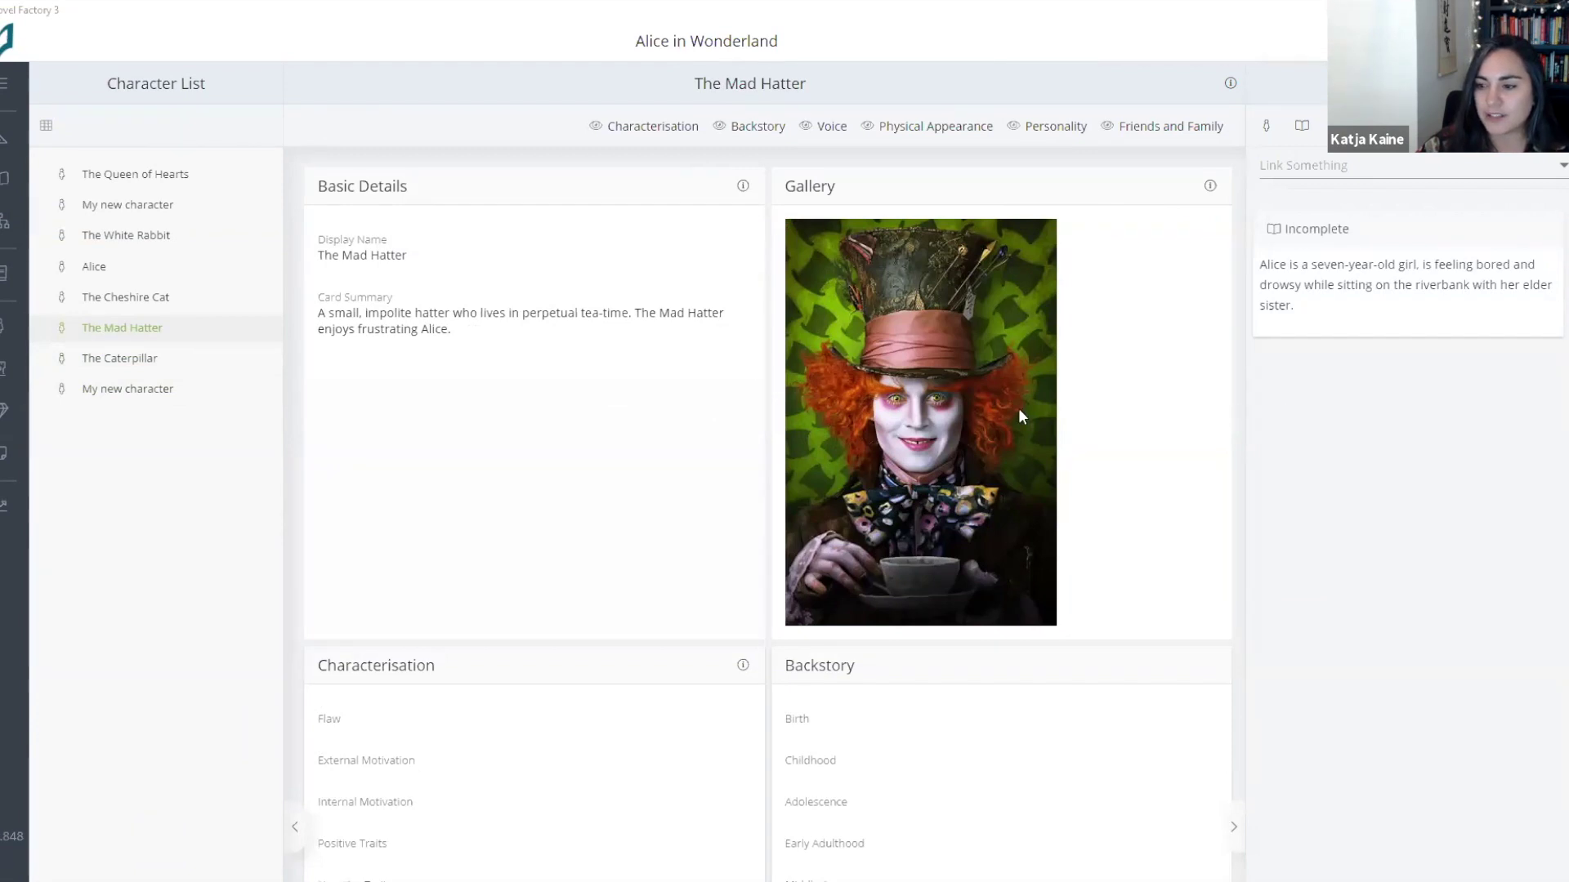
{"action": "left_click", "coordinate": [106, 266]}
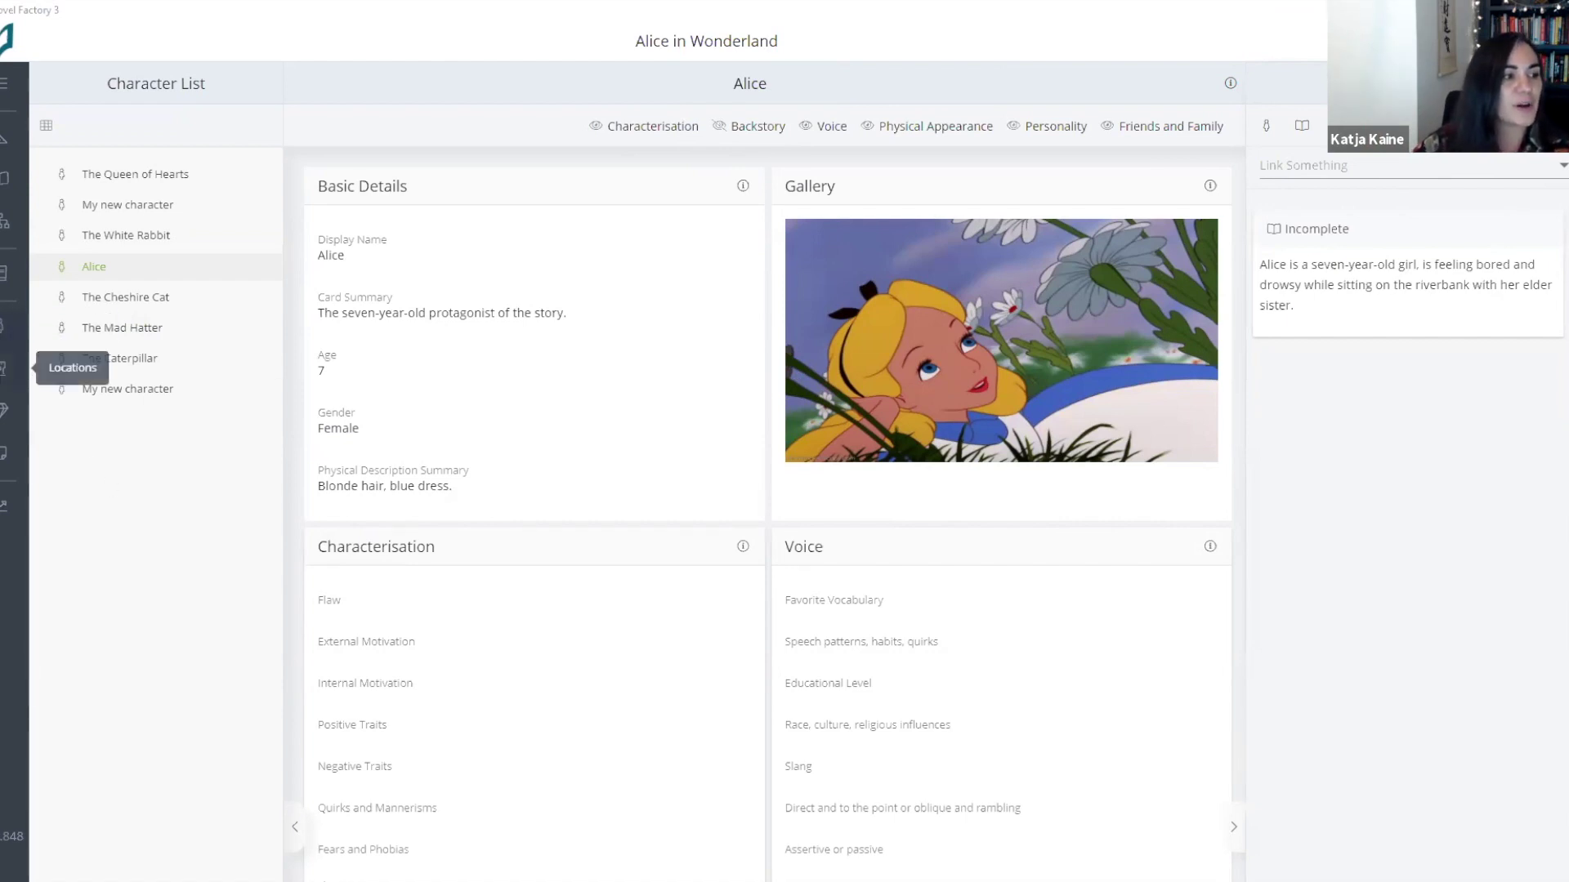
{"action": "left_click", "coordinate": [4, 368]}
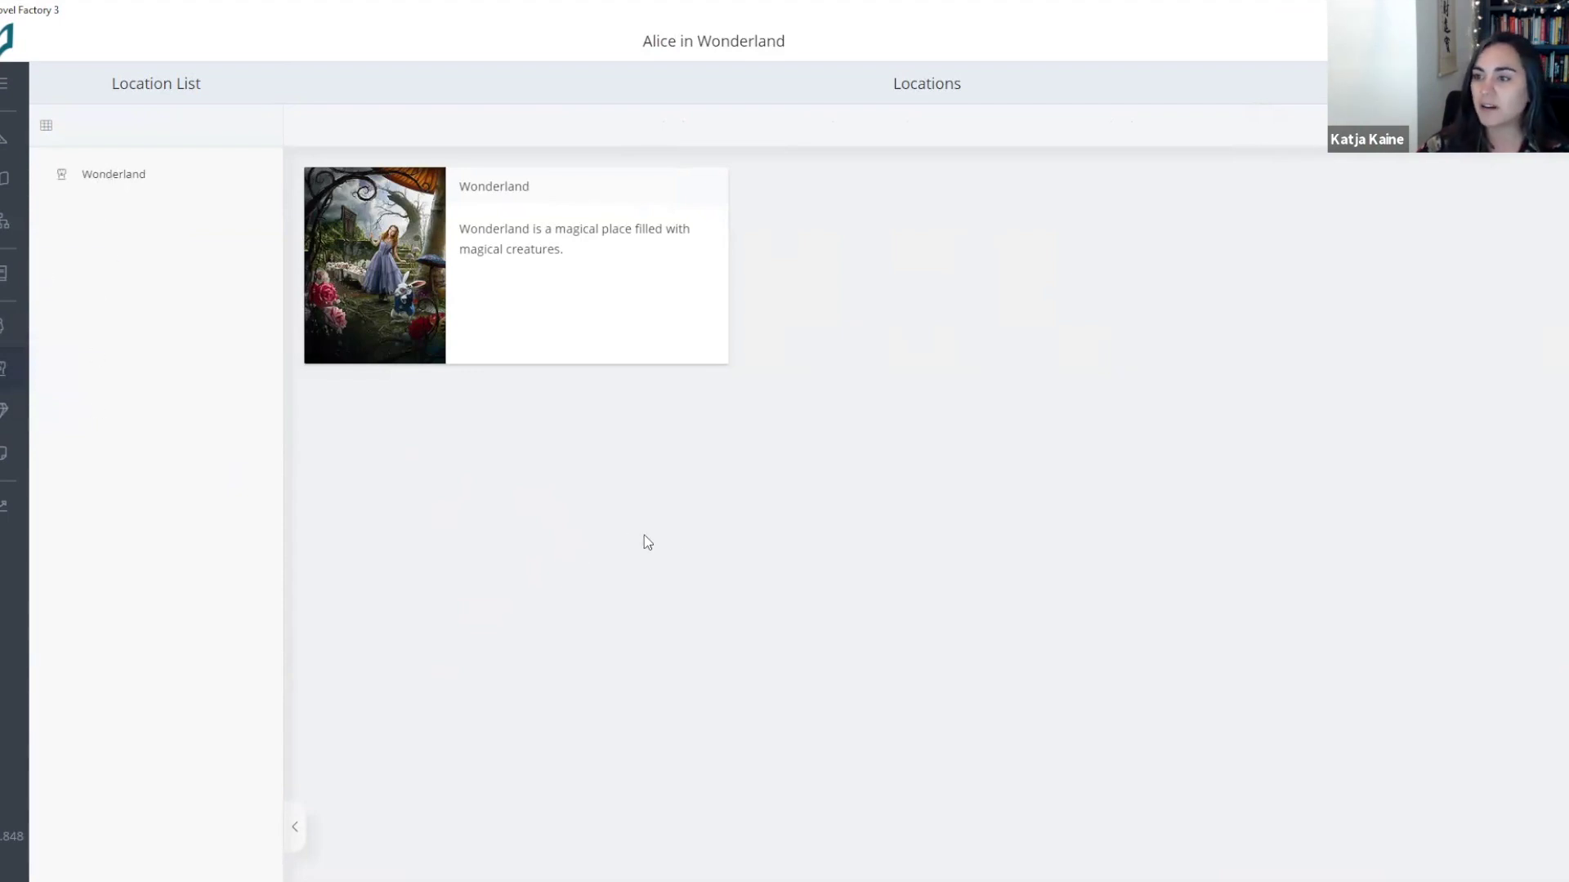
{"action": "left_click", "coordinate": [553, 305]}
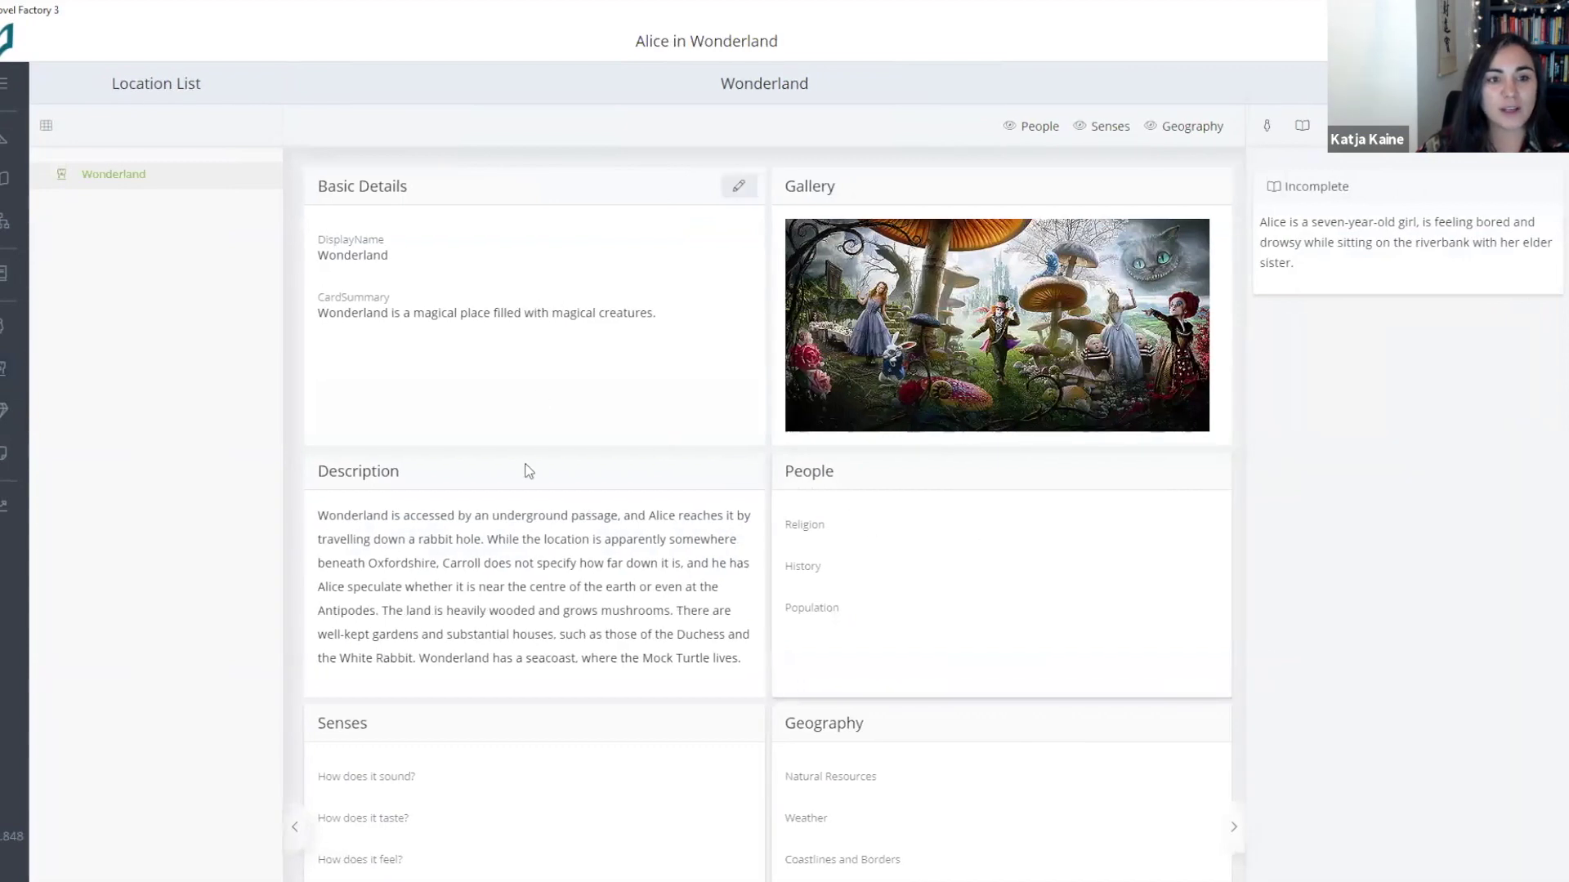
{"action": "scroll", "coordinate": [806, 557], "scroll_direction": "down", "scroll_amount": 2}
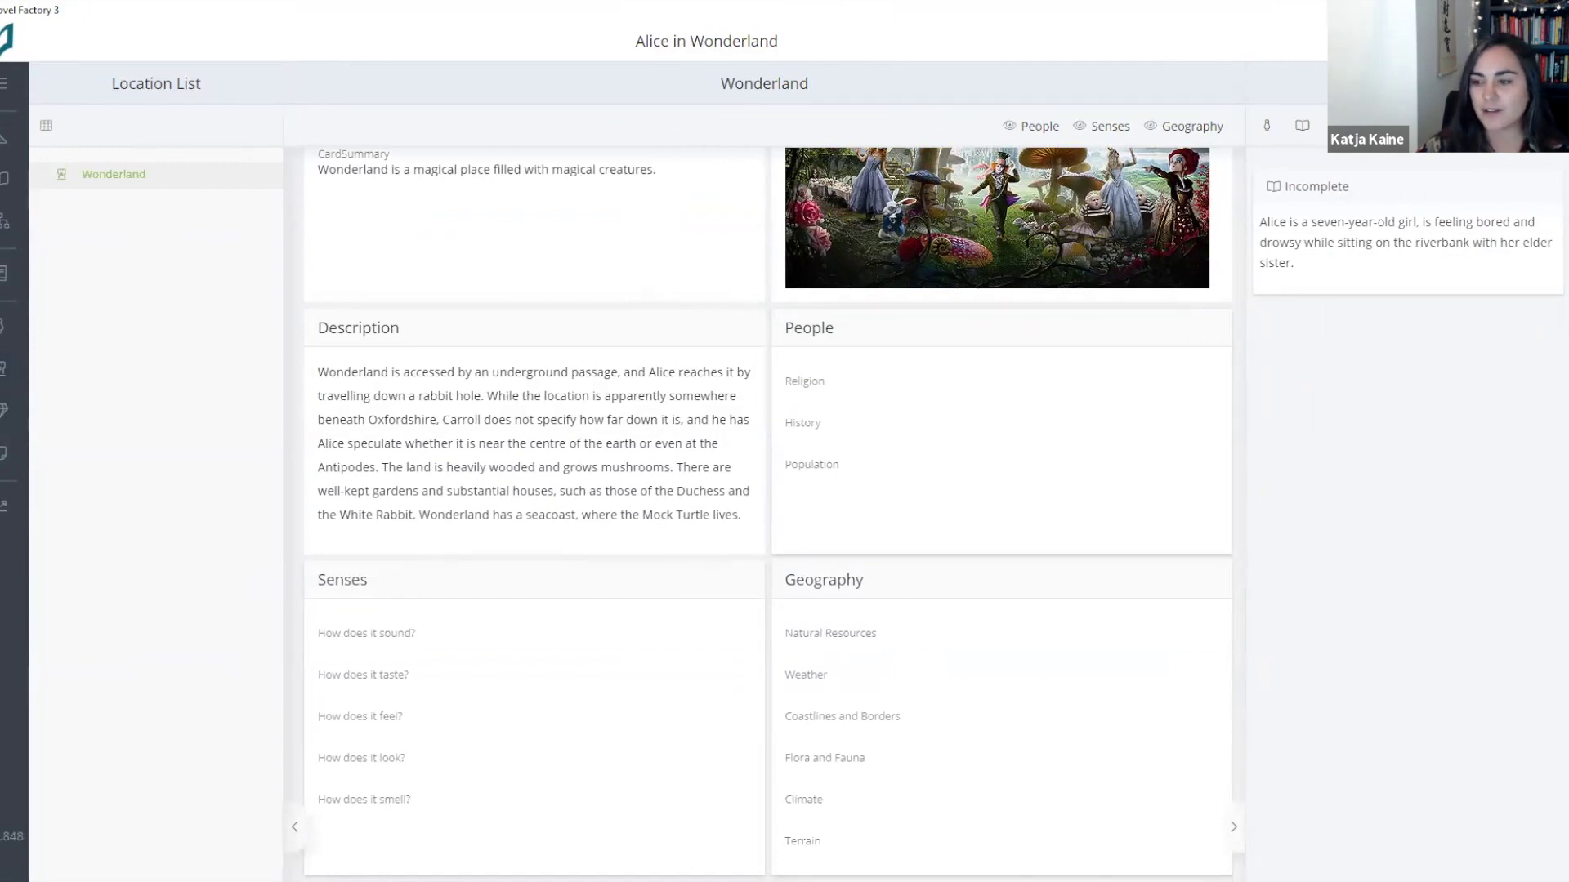
{"action": "left_click", "coordinate": [3, 410]}
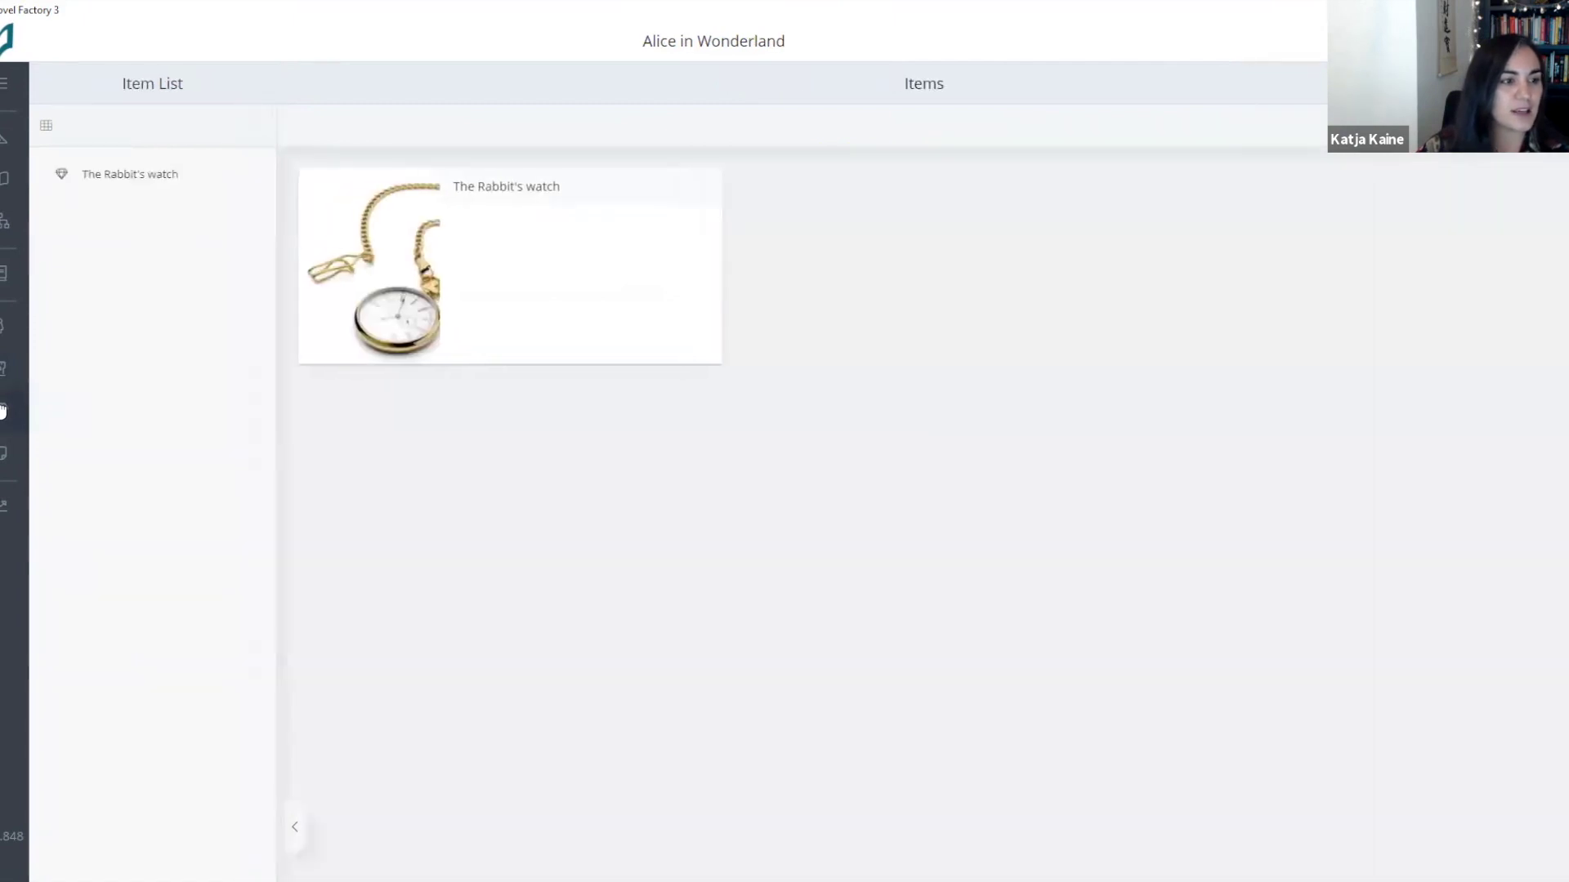
{"action": "left_click", "coordinate": [586, 280]}
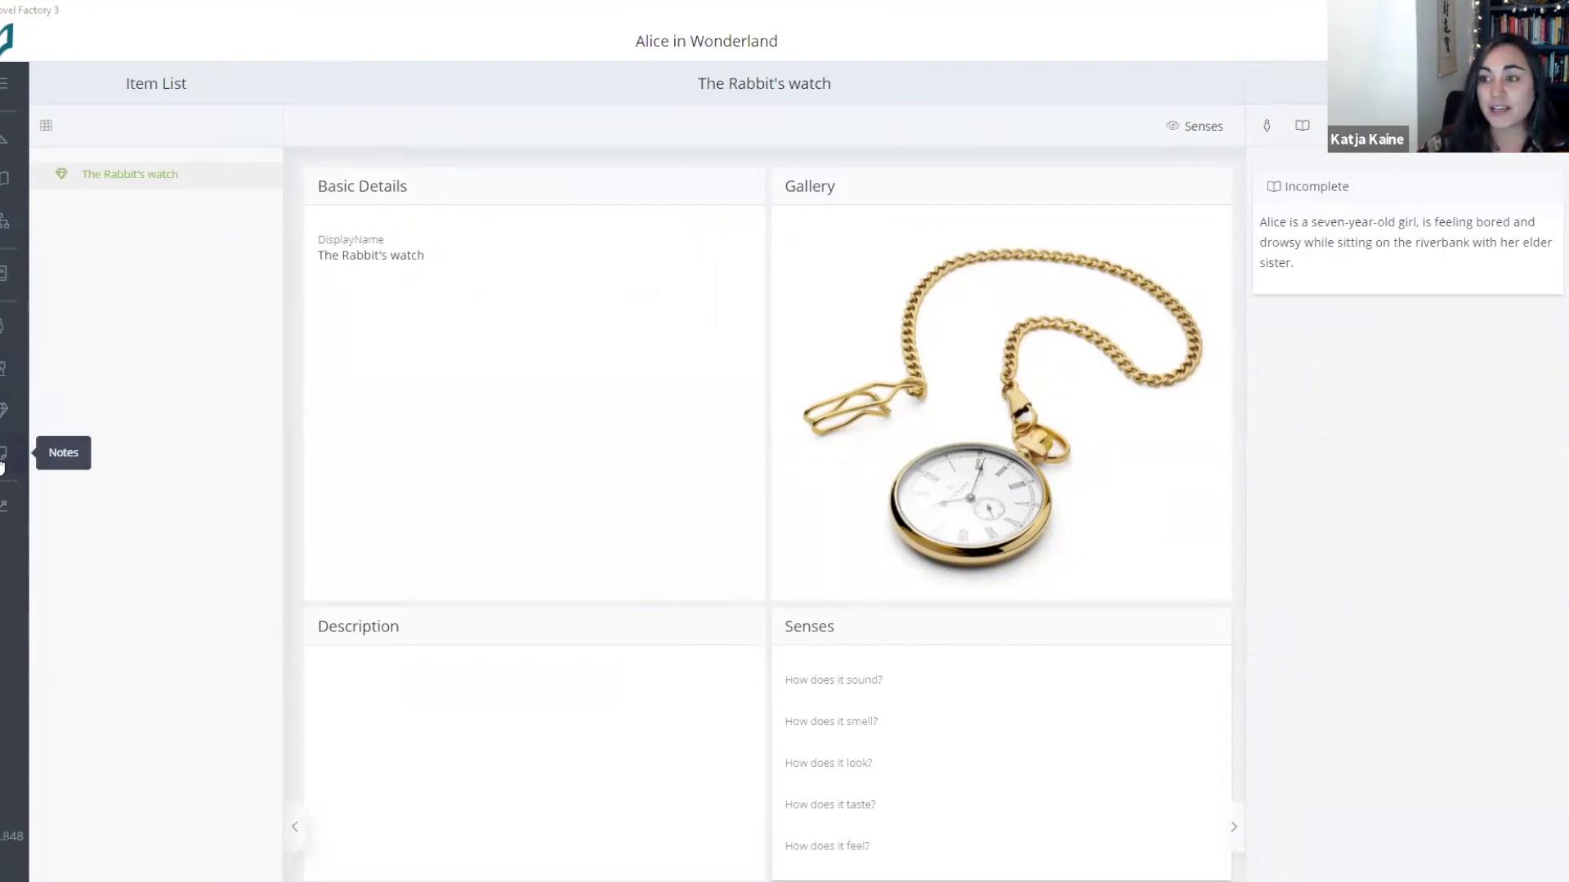
Step: Rearrange the notes board with Story History beside Scene Summary, and the book cover image widened and placed below Things to do
{"action": "left_click", "coordinate": [3, 458]}
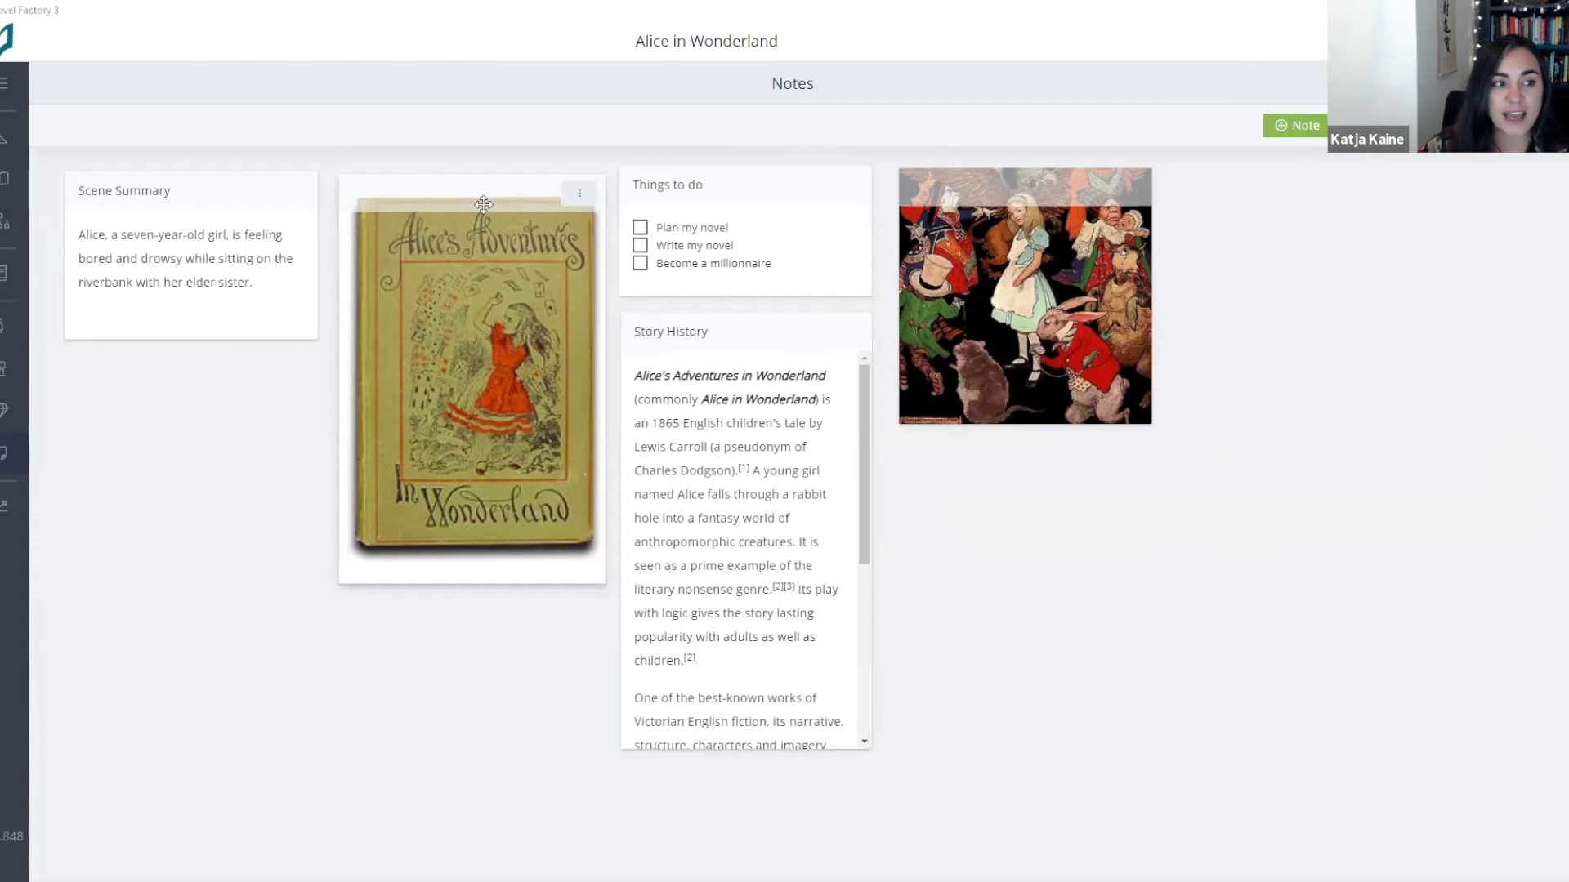
{"action": "left_click_drag", "start_coordinate": [481, 191], "coordinate": [890, 405]}
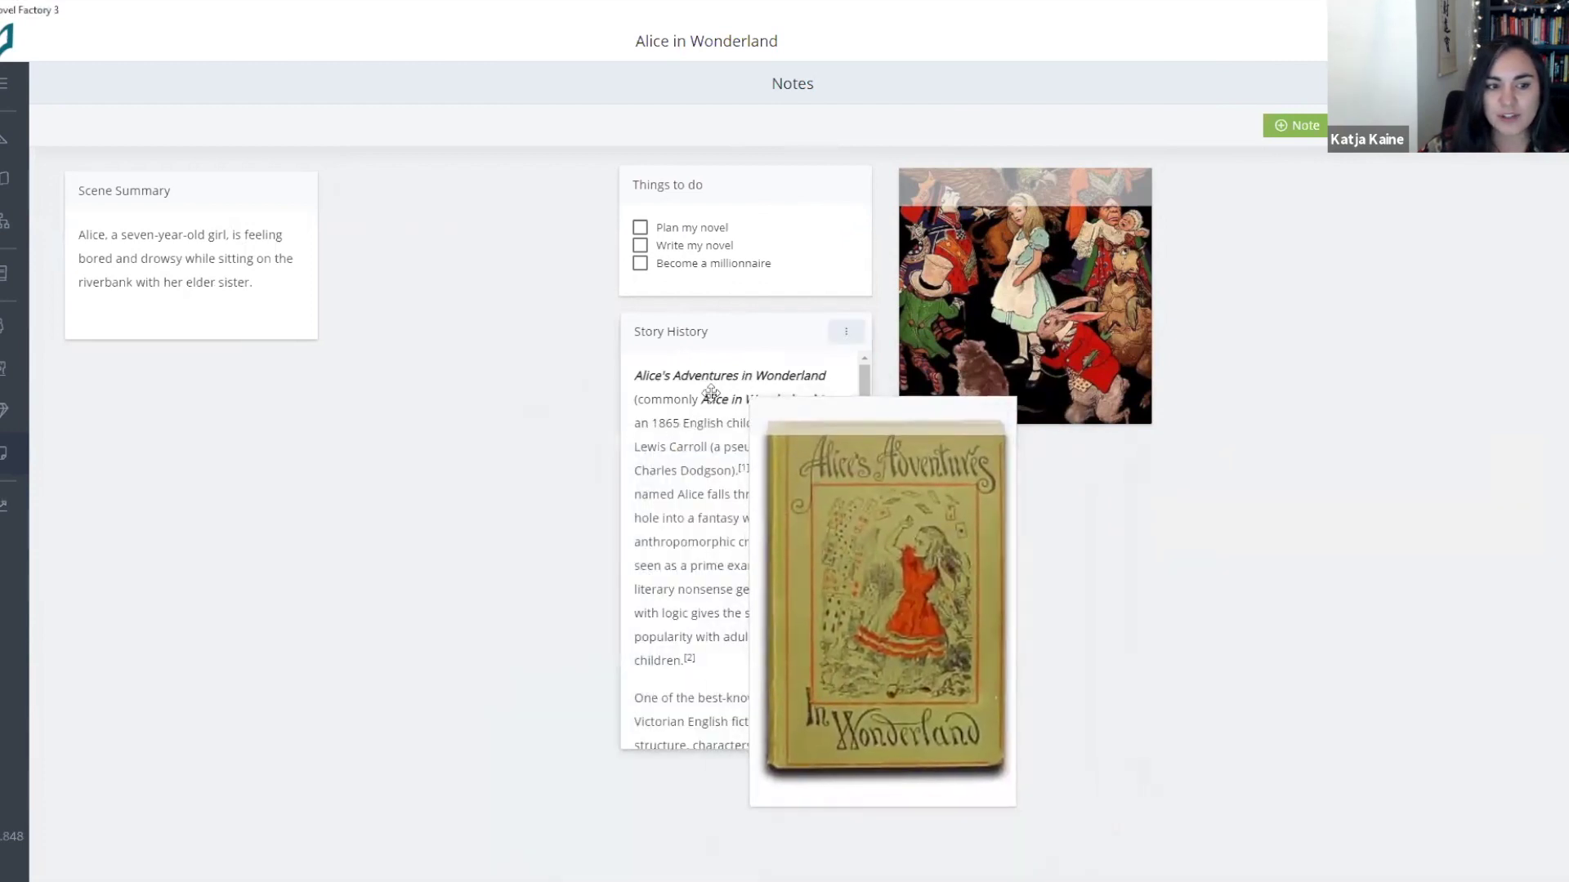
{"action": "left_click_drag", "start_coordinate": [735, 327], "coordinate": [425, 164]}
{"action": "left_click_drag", "start_coordinate": [1014, 805], "coordinate": [1163, 750]}
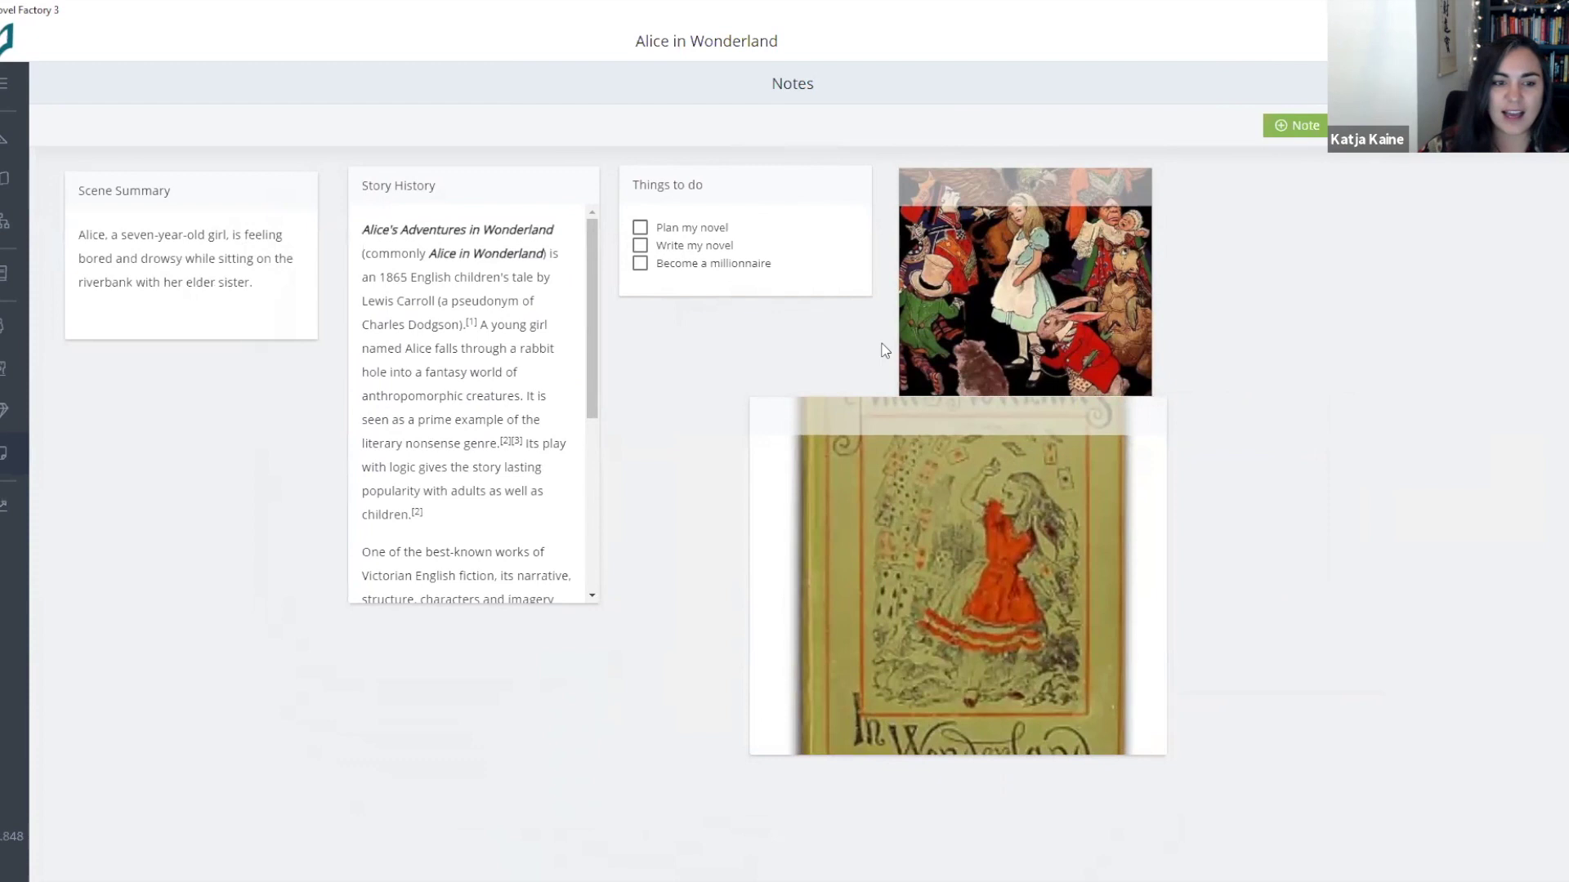
{"action": "left_click_drag", "start_coordinate": [909, 413], "coordinate": [882, 473]}
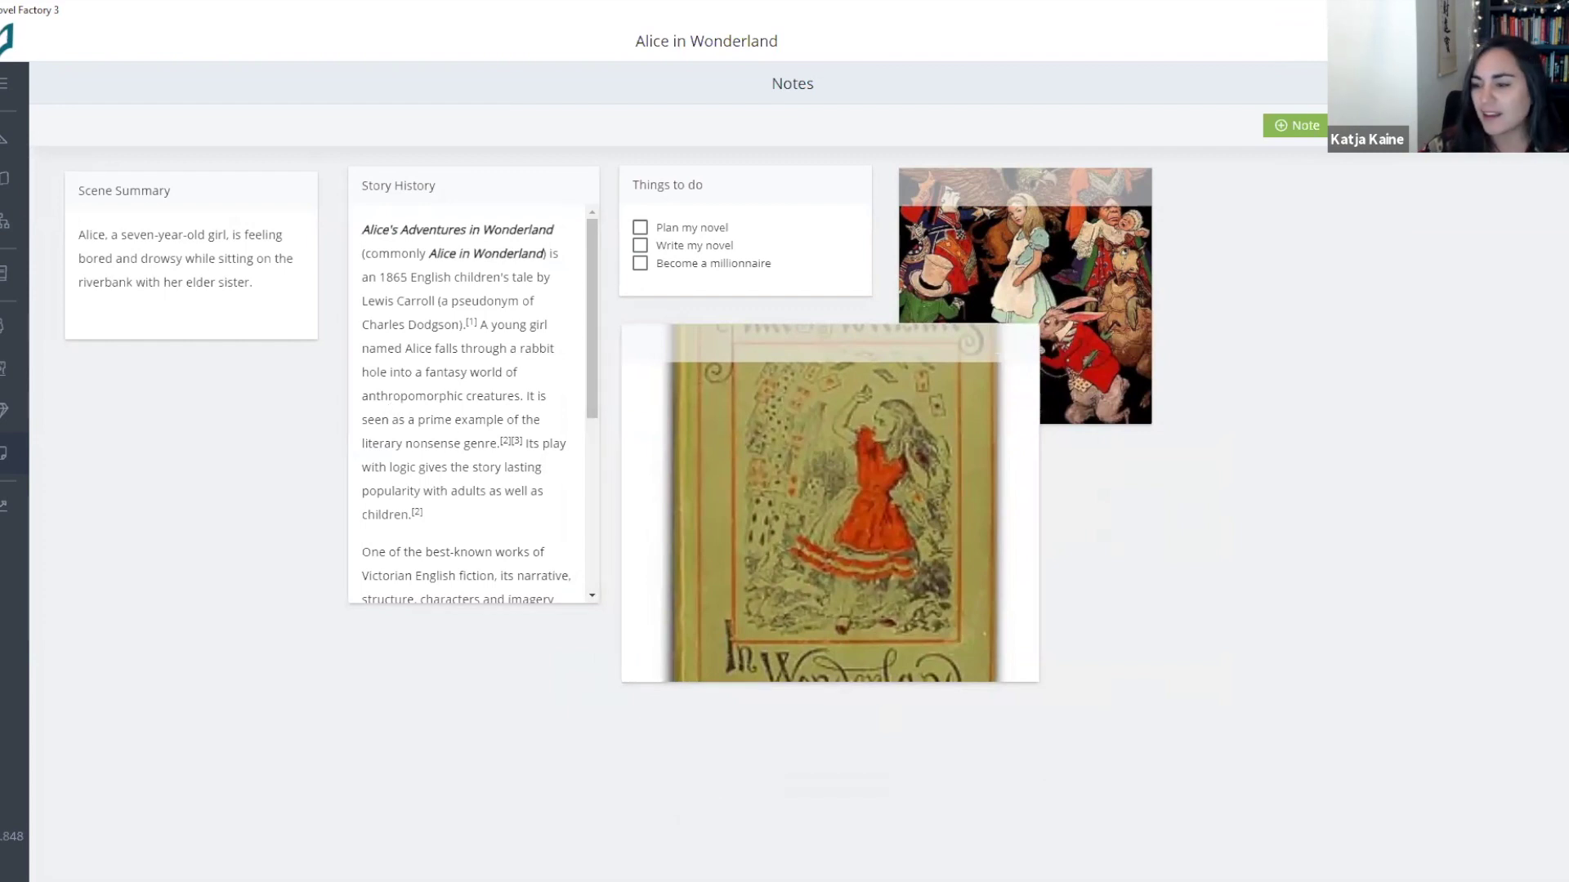
Step: Examine the novel's statistics, from the word count targets and progress to the daily and rolling seven-day average charts
{"action": "left_click", "coordinate": [8, 511]}
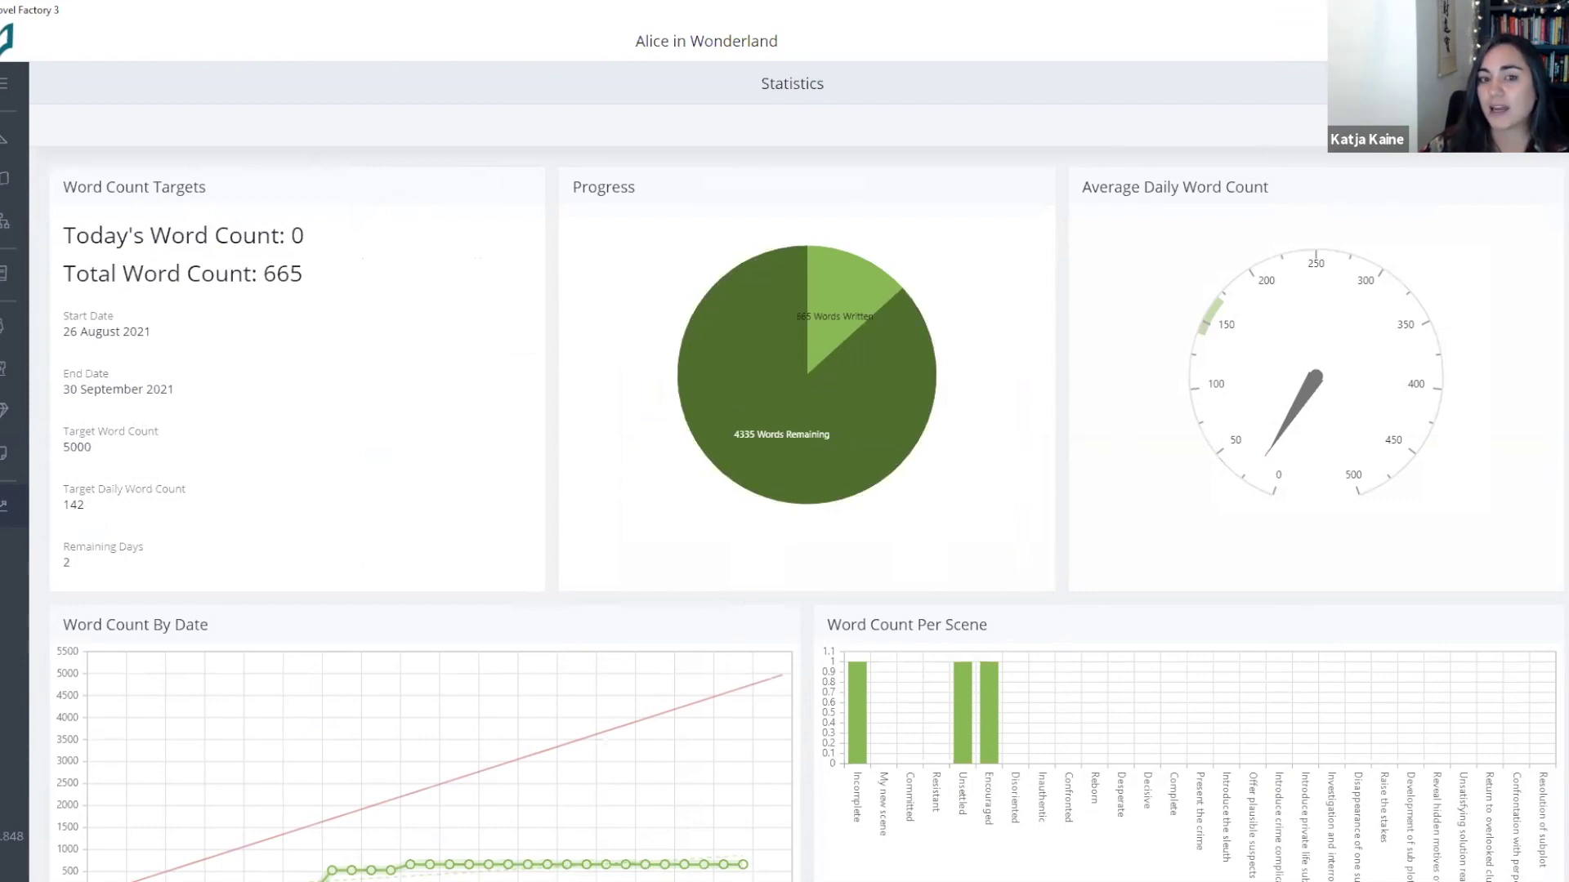
{"action": "scroll", "coordinate": [1291, 570], "scroll_direction": "down", "scroll_amount": 7}
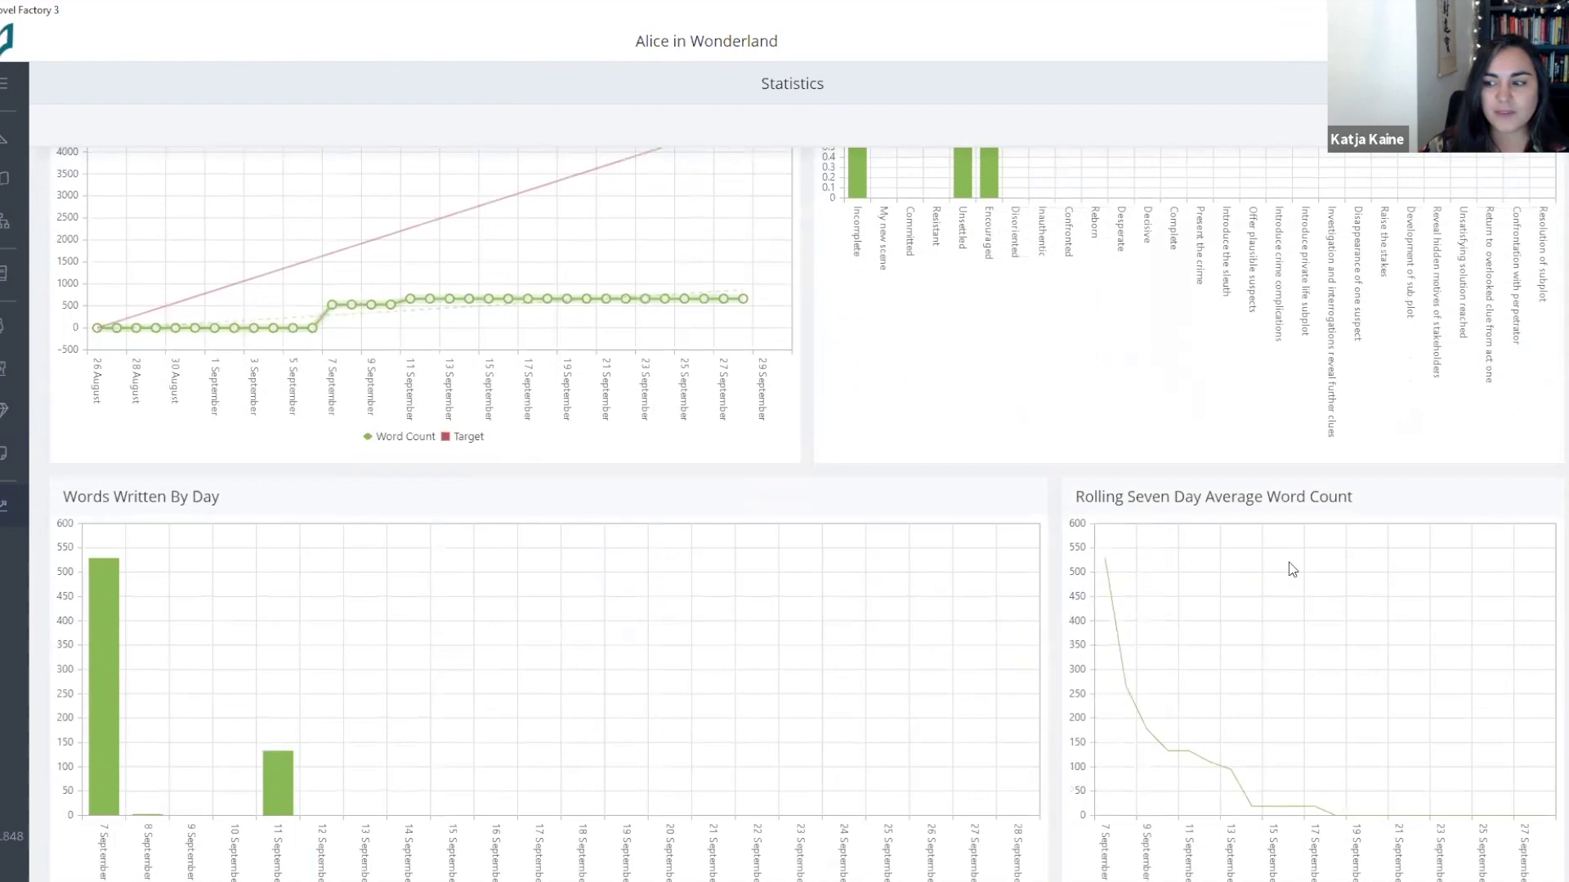
{"action": "scroll", "coordinate": [1236, 550], "scroll_direction": "up", "scroll_amount": 7}
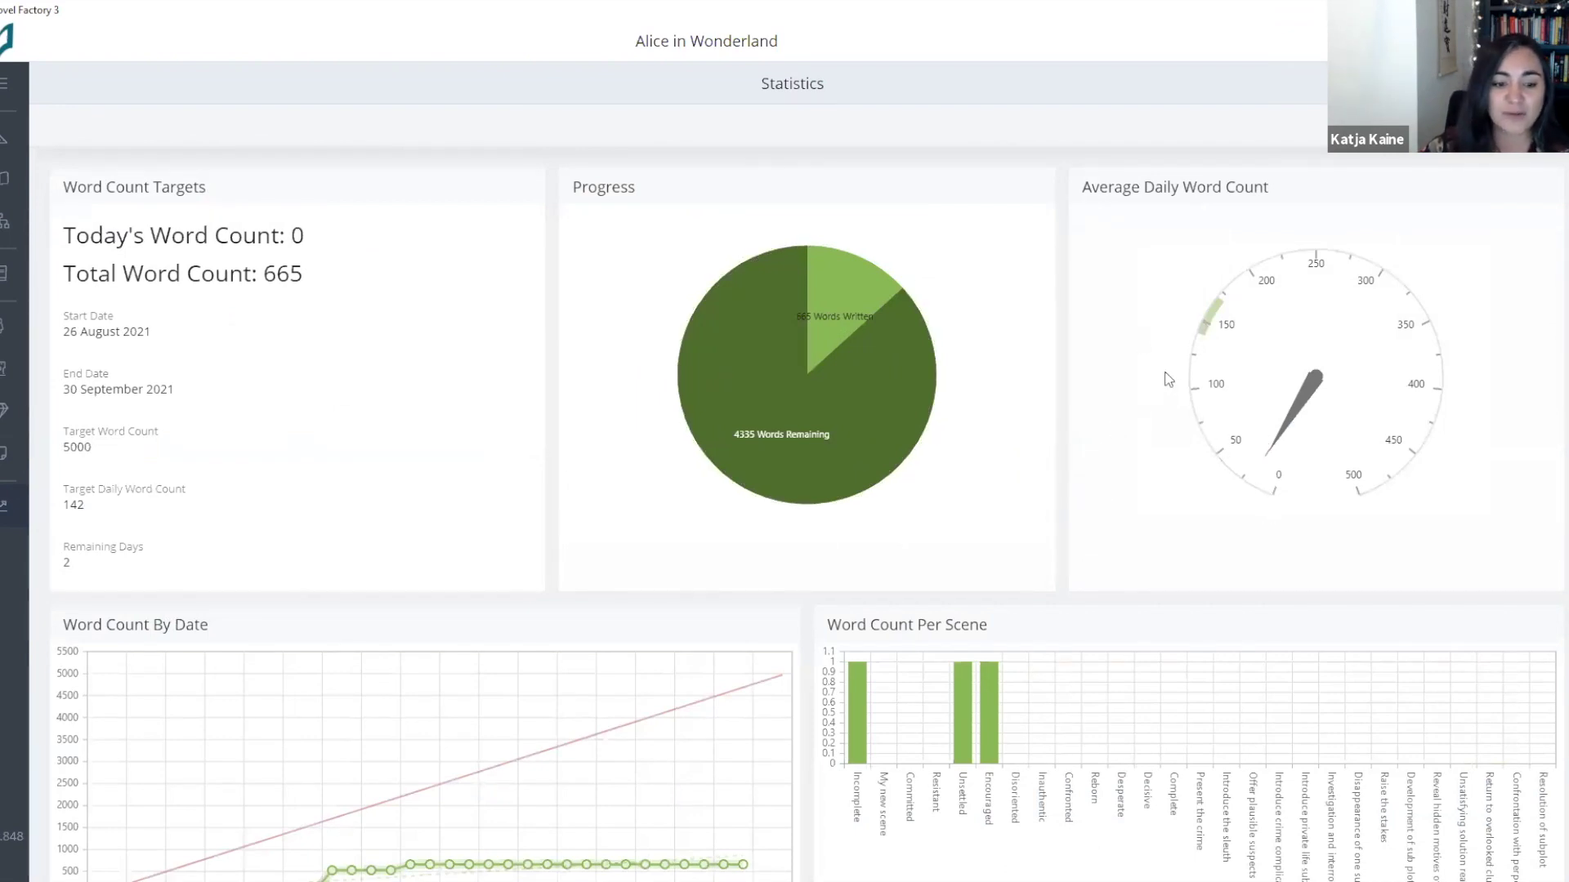
{"action": "scroll", "coordinate": [1169, 379], "scroll_direction": "down", "scroll_amount": 3}
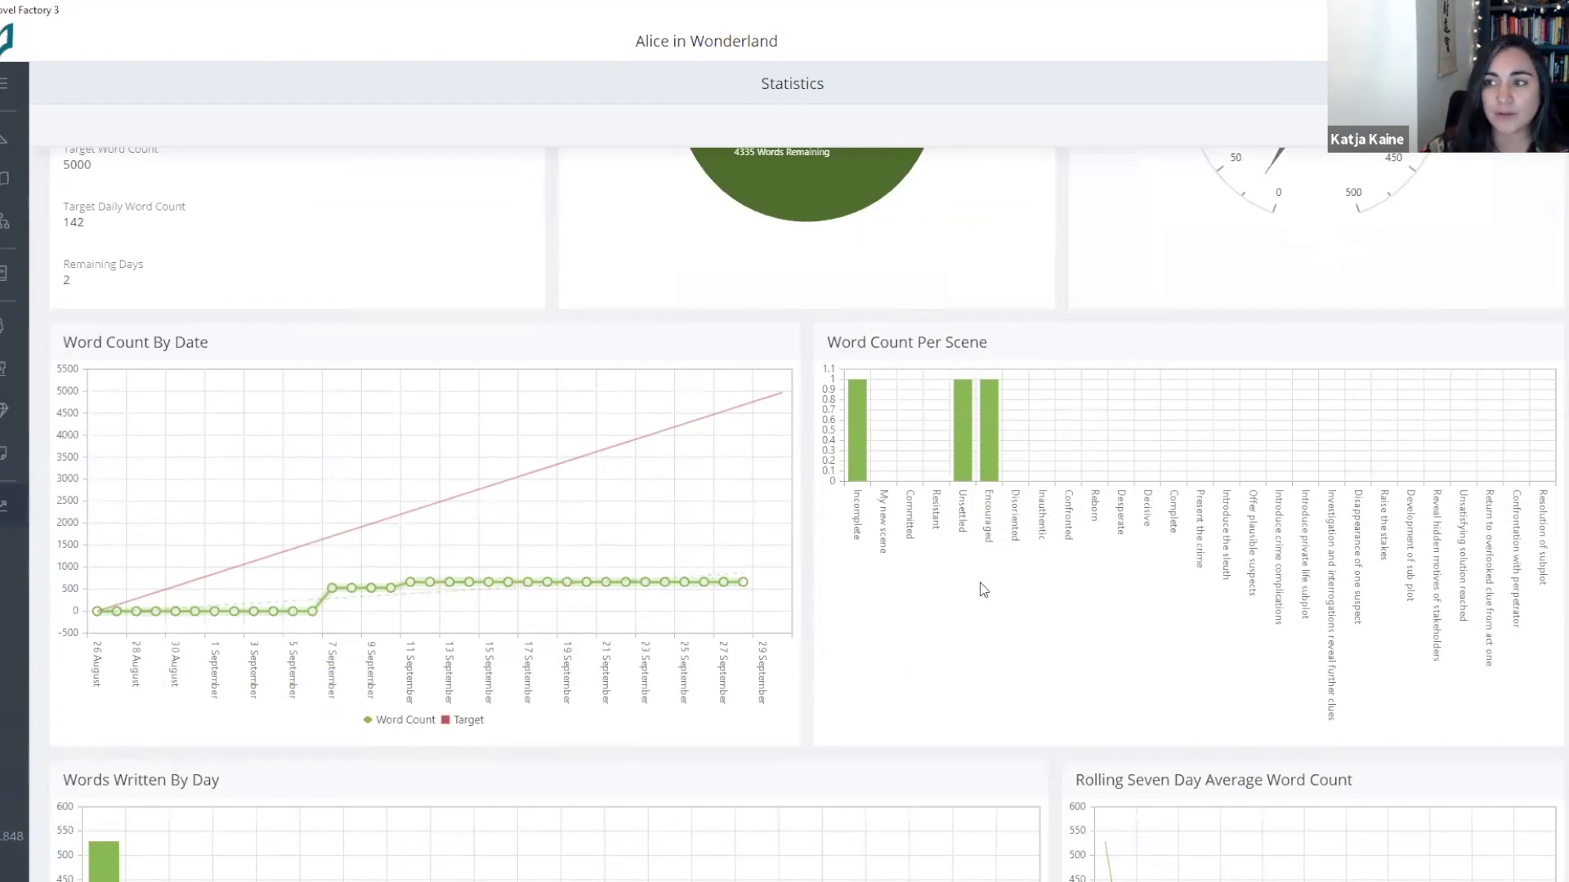
{"action": "scroll", "coordinate": [984, 590], "scroll_direction": "down", "scroll_amount": 2}
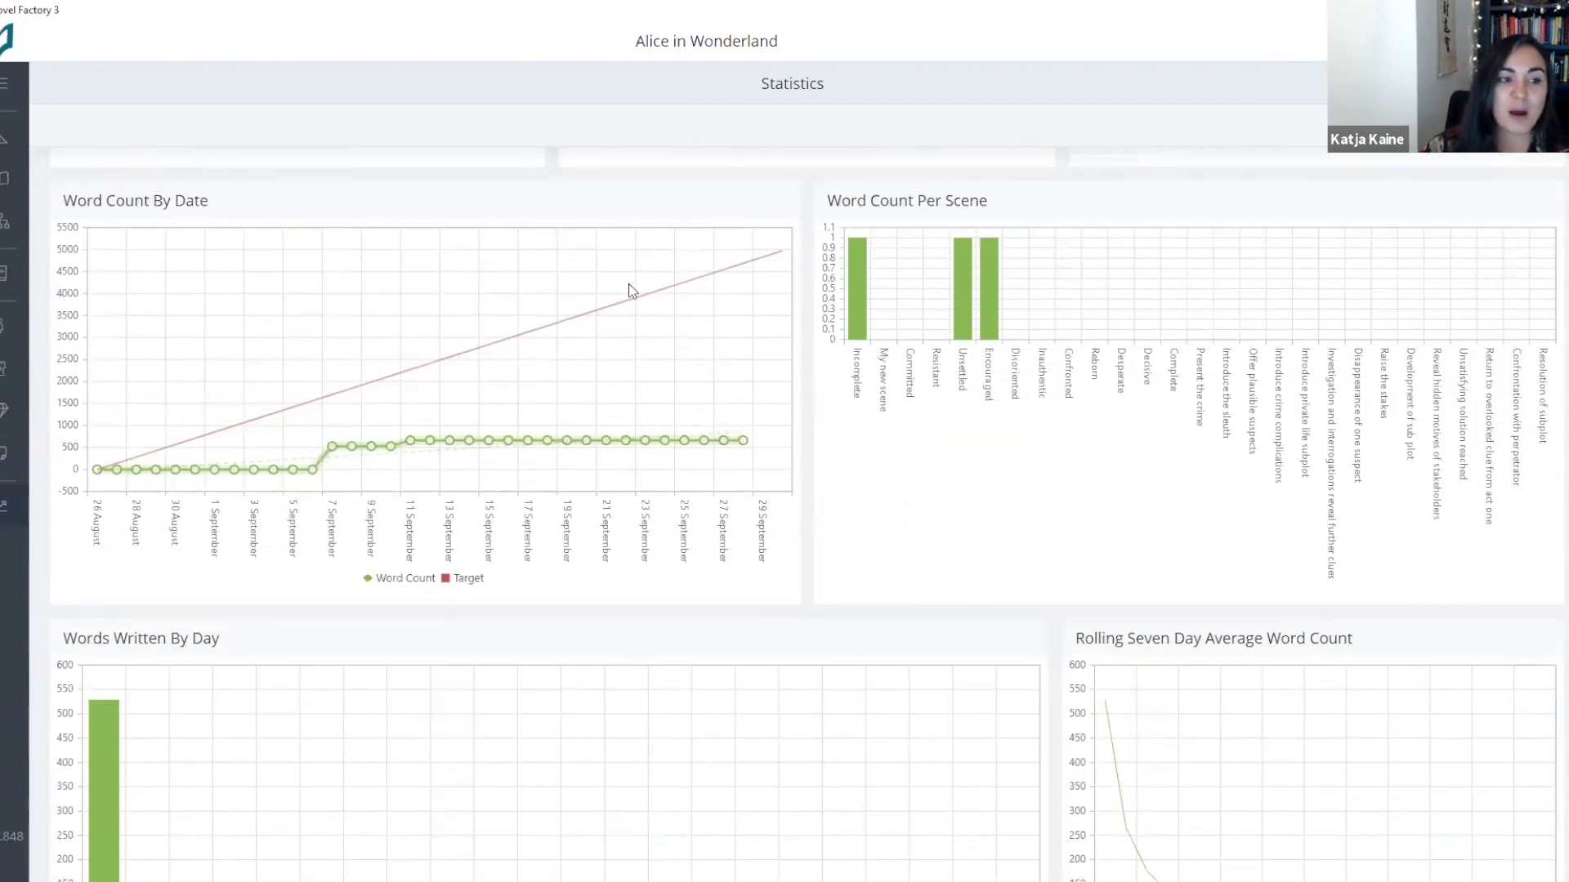
{"action": "scroll", "coordinate": [868, 420], "scroll_direction": "down", "scroll_amount": 3}
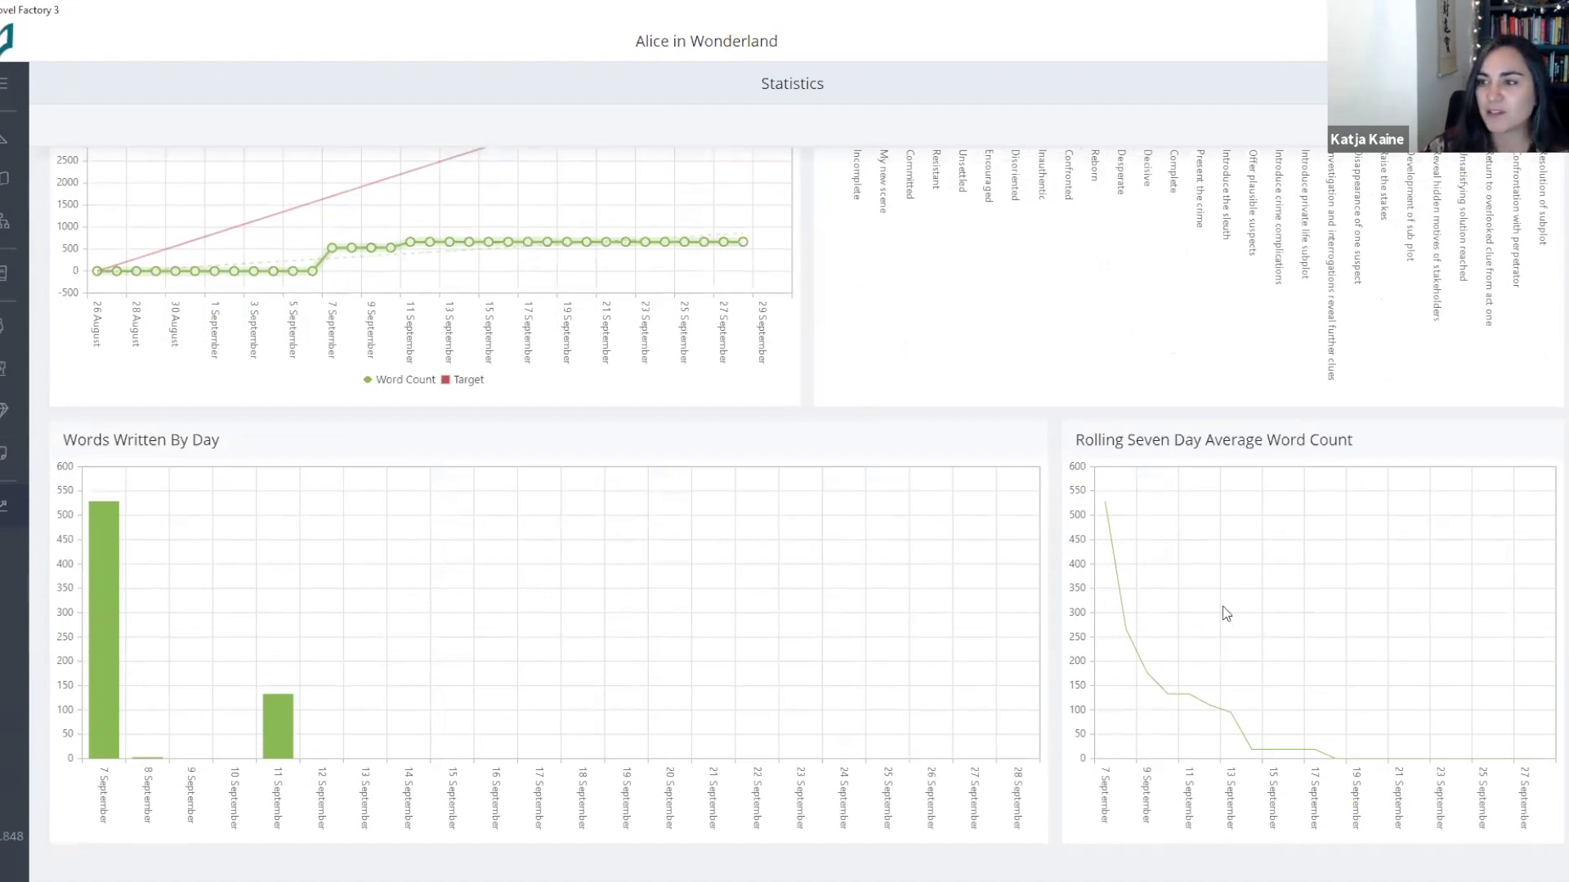
{"action": "scroll", "coordinate": [1226, 613], "scroll_direction": "up", "scroll_amount": 8}
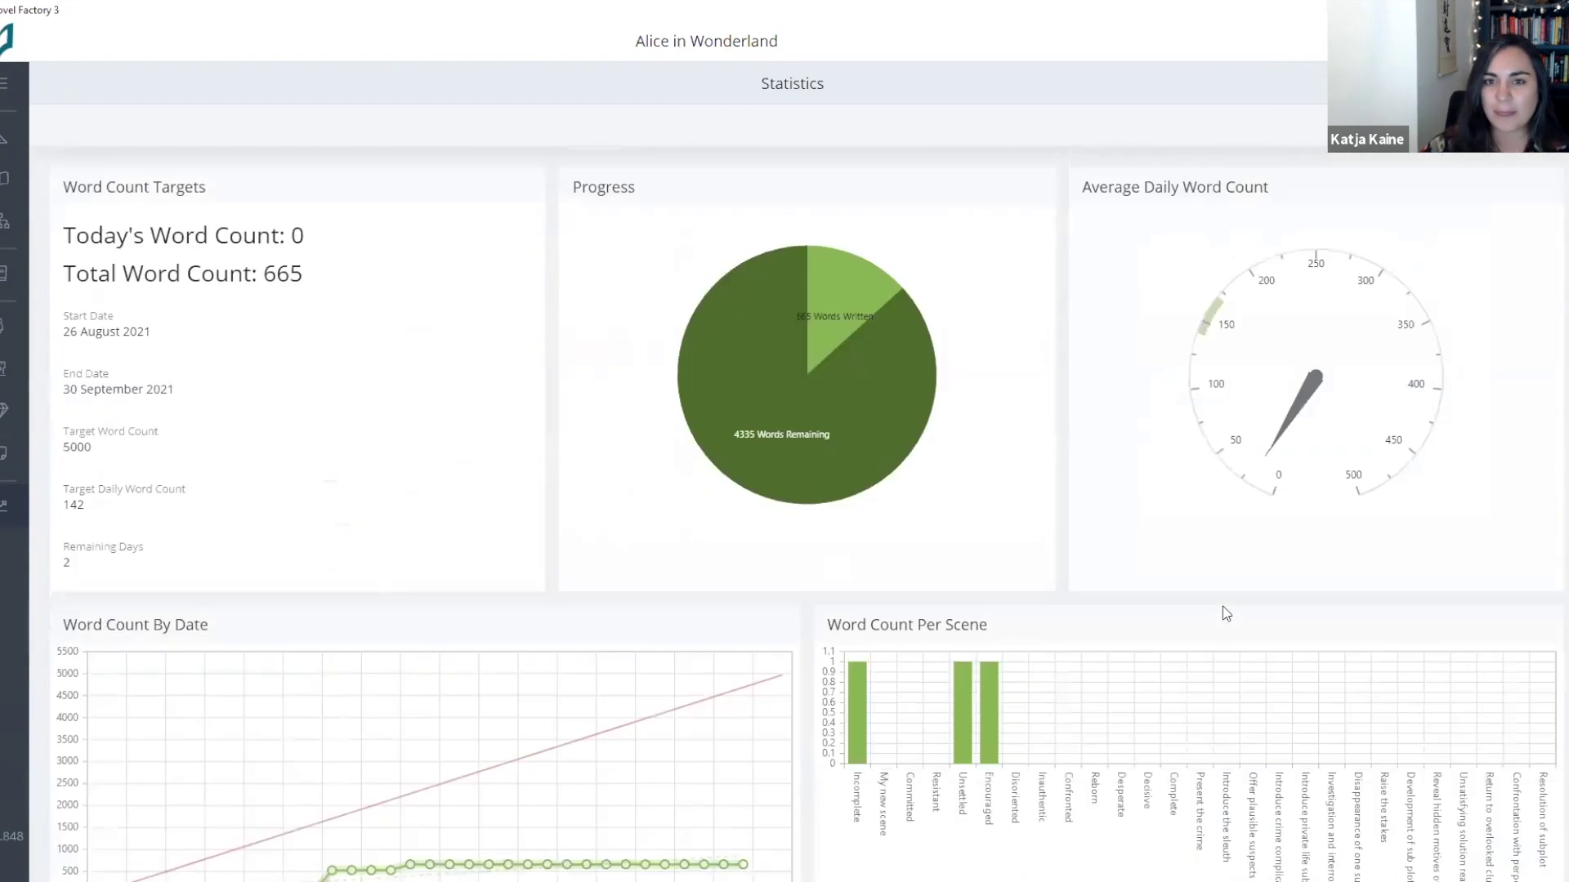